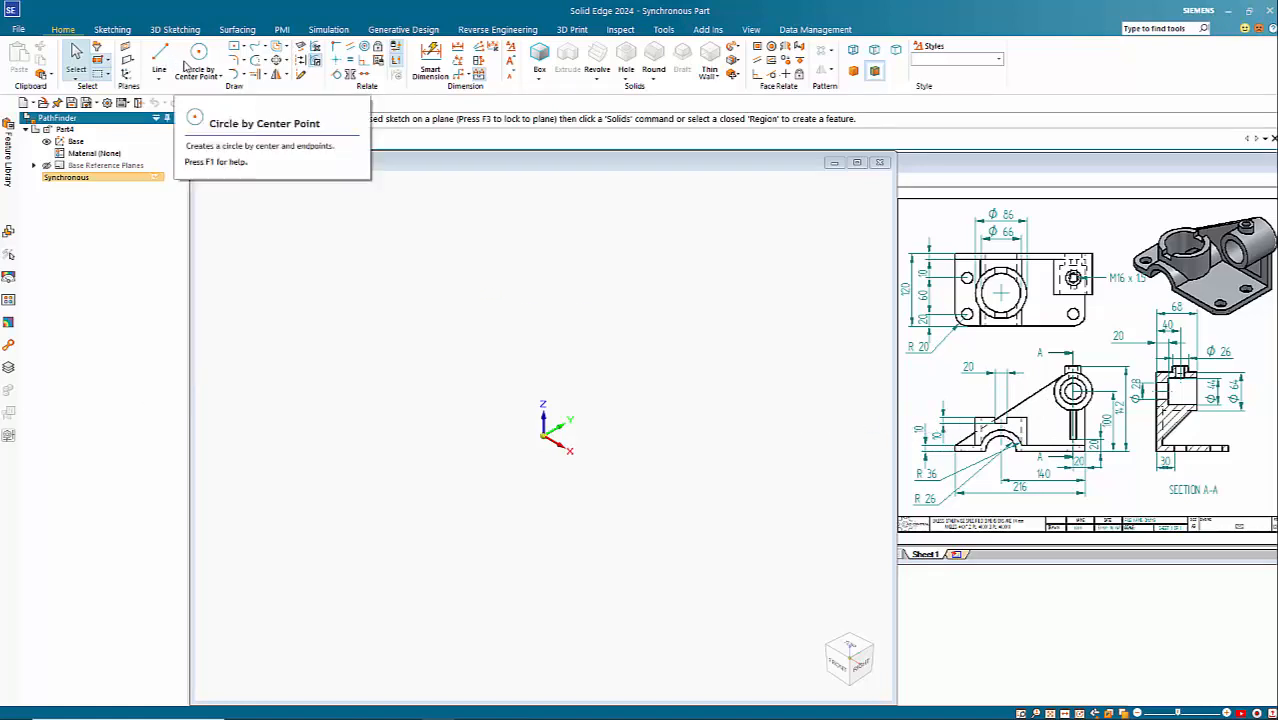
Step: Draw a two-point rectangle 216 mm wide and 10 mm high on the locked right (YZ) plane, its bottom edge along the Y axis
left_click(245, 48)
left_click(262, 76)
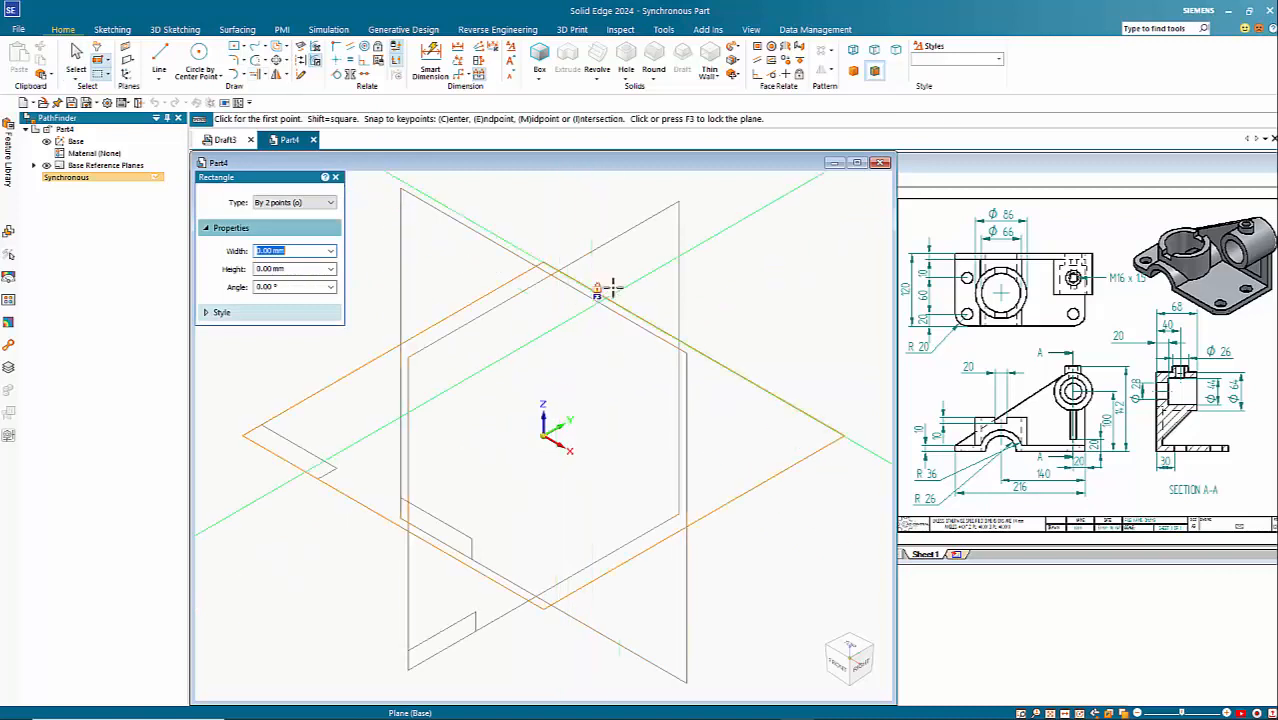
key("F3")
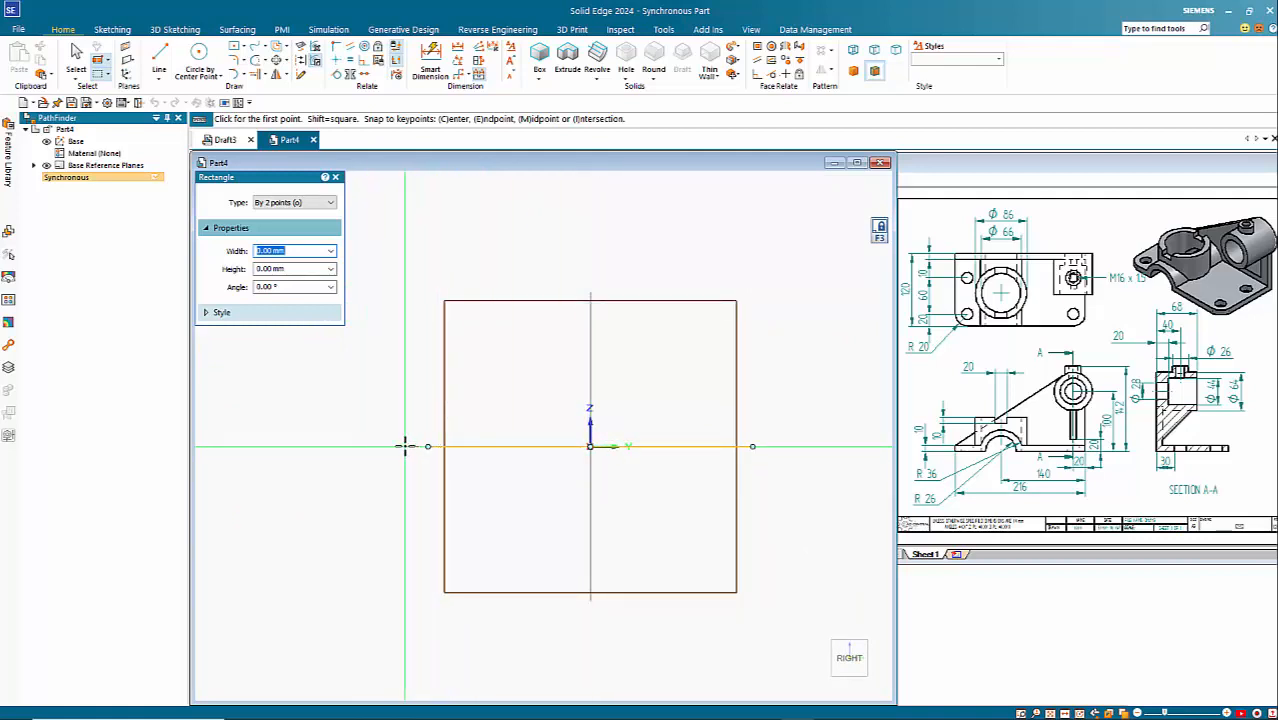
left_click(405, 446)
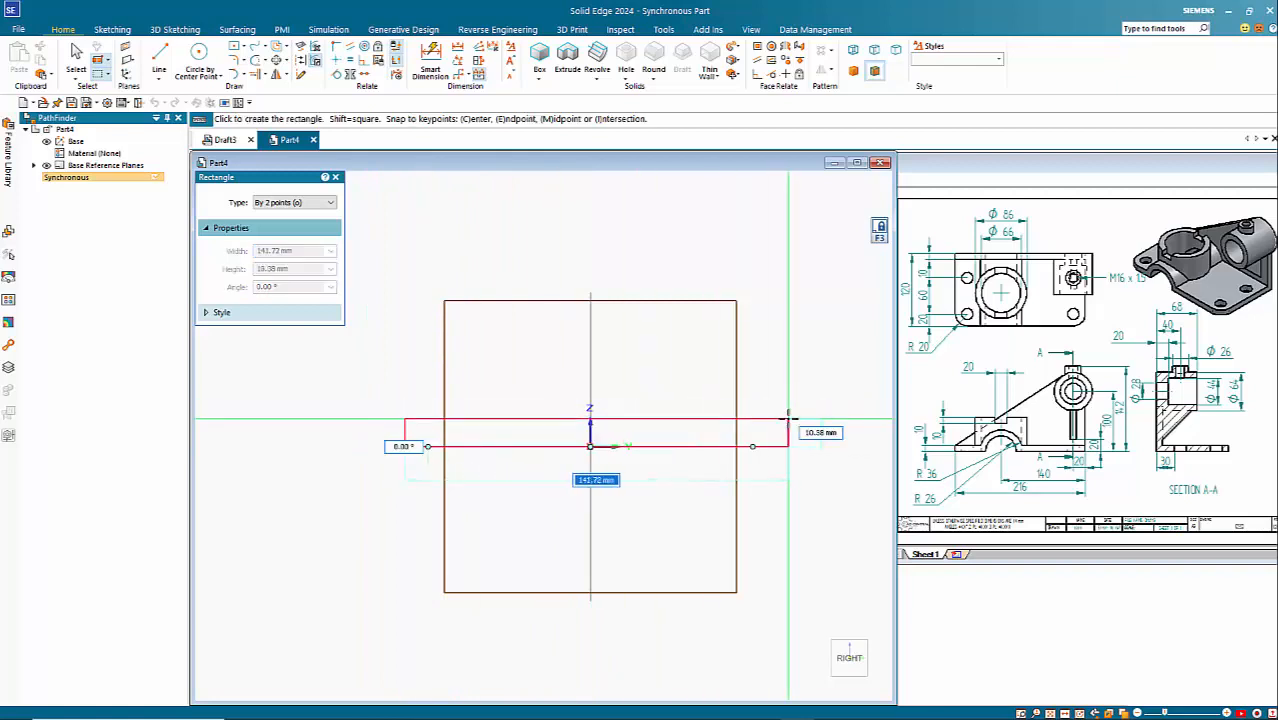
type("216")
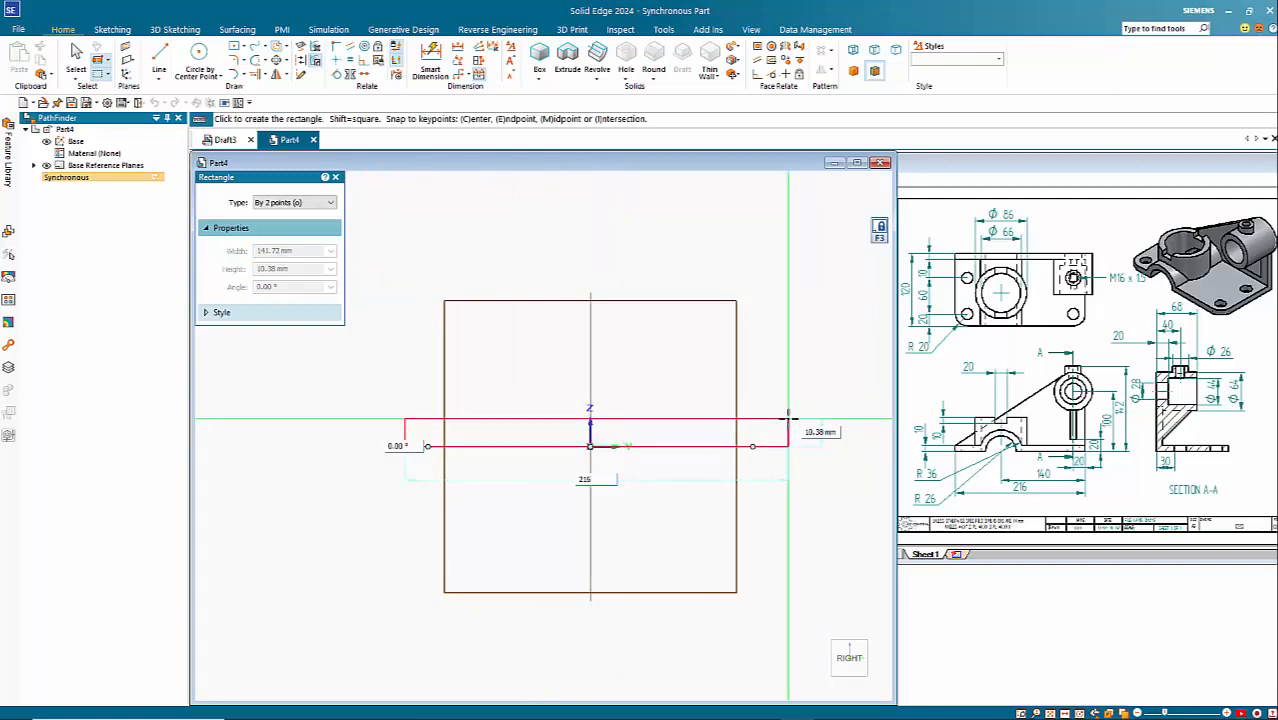
key("Tab")
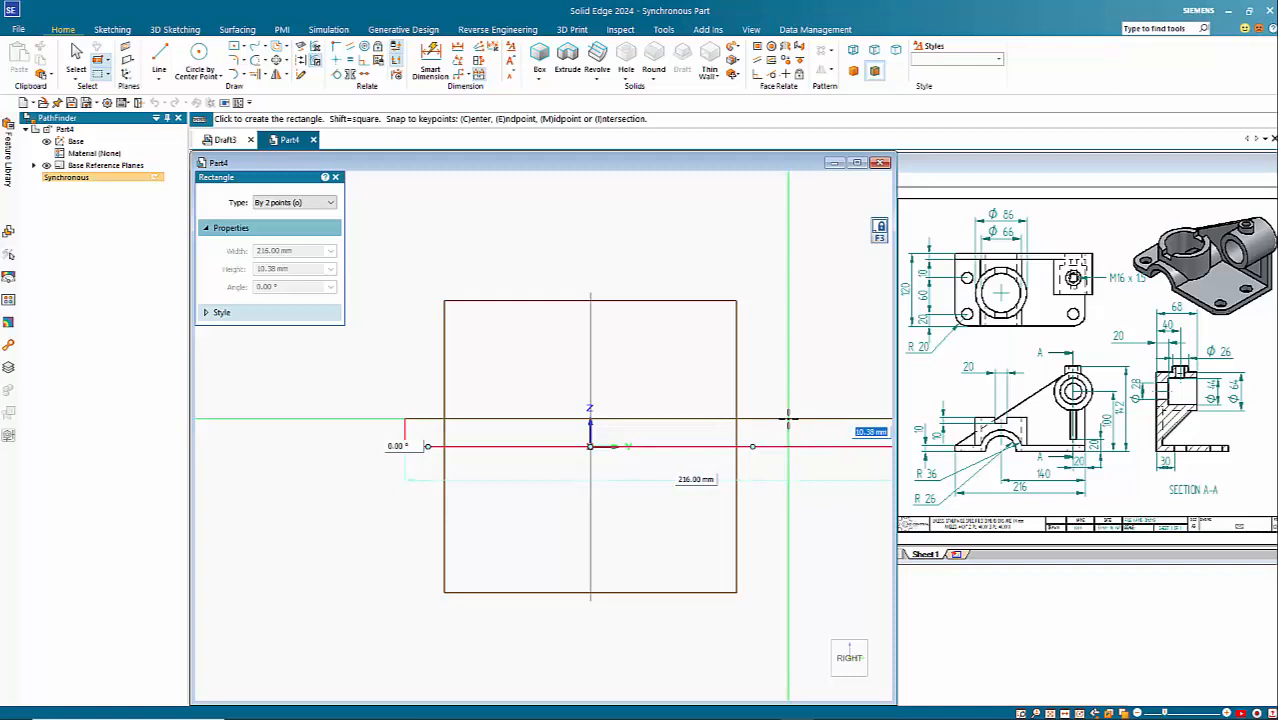
key("Return")
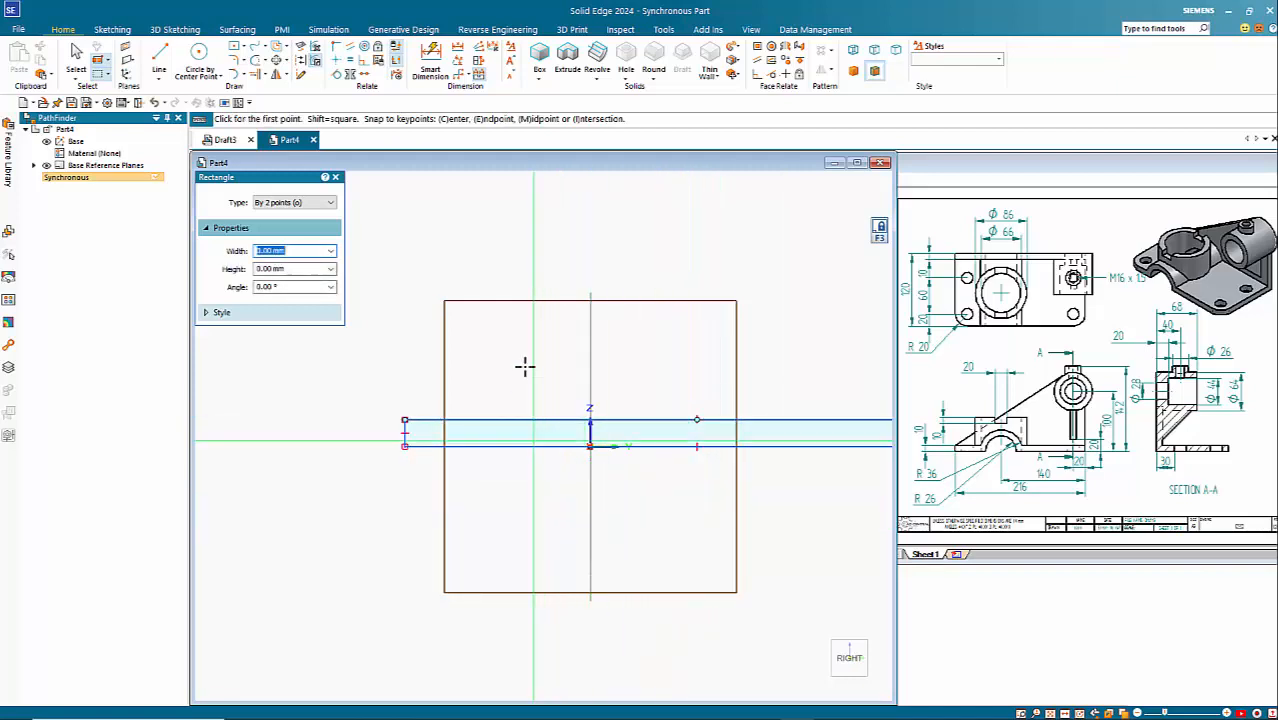
Step: Add driving dimensions for the rectangle's length and height with Smart Dimension
left_click(430, 66)
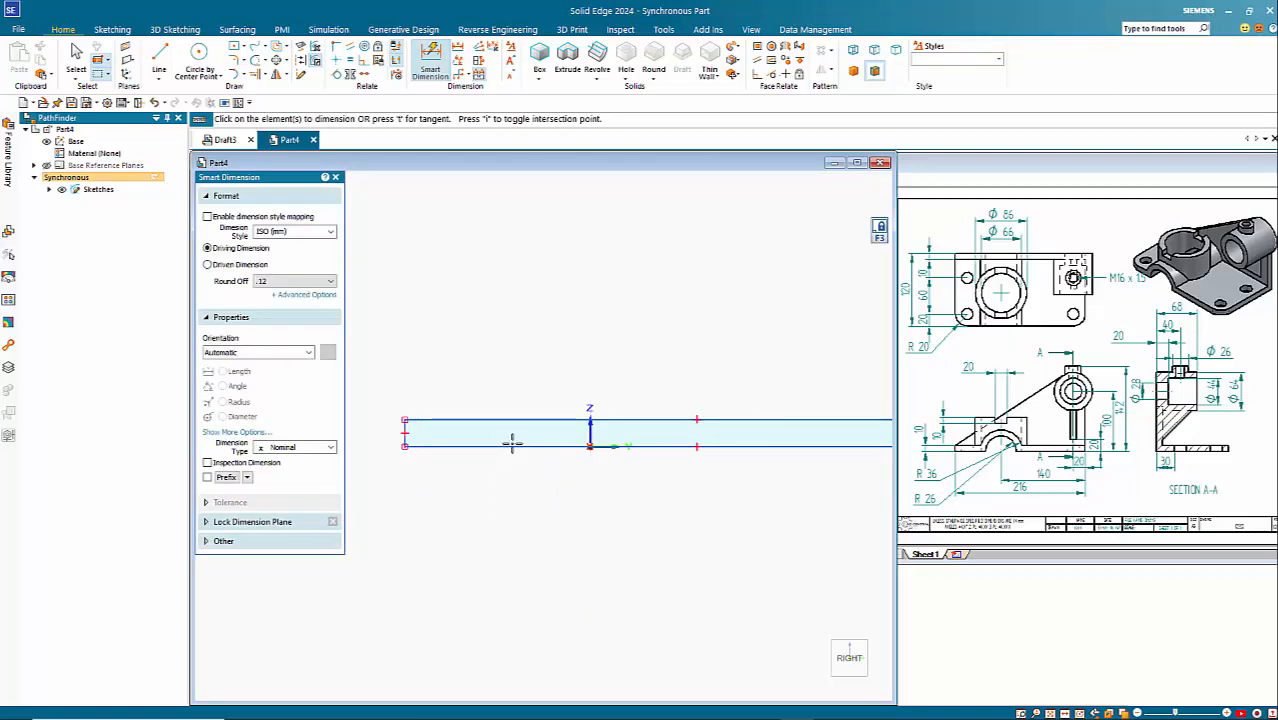
left_click(512, 446)
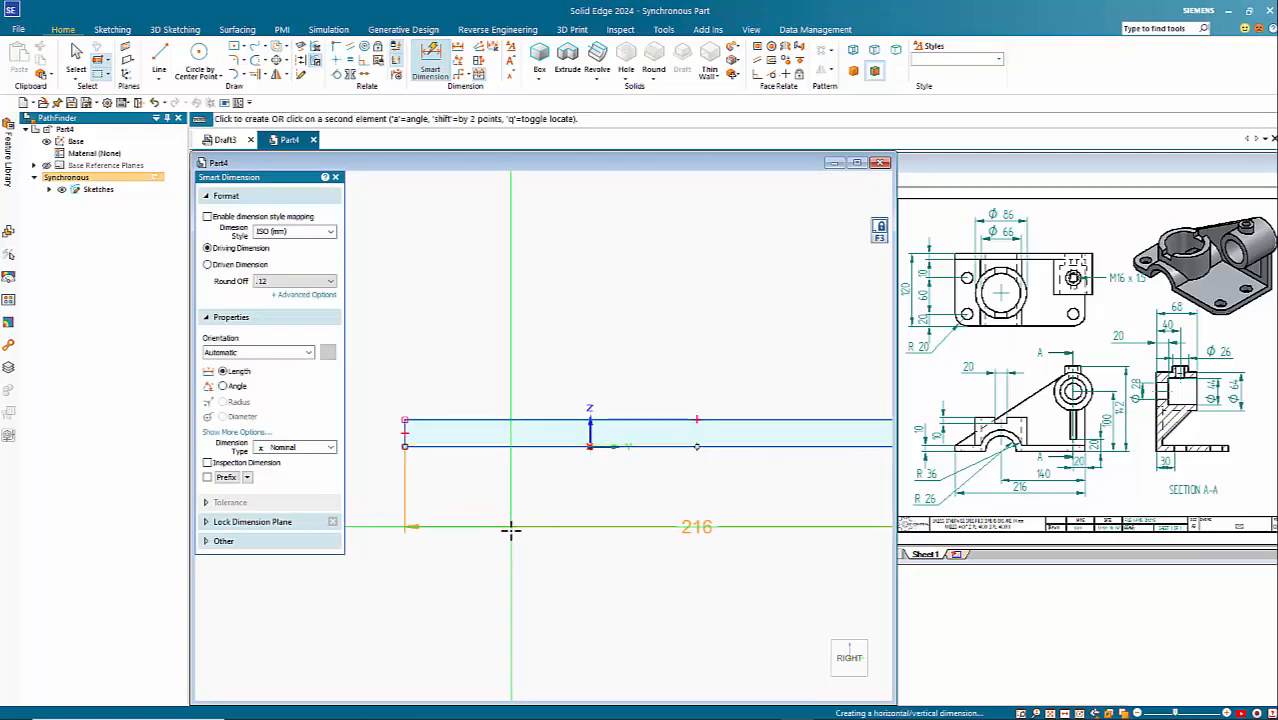
left_click(510, 530)
left_click(404, 432)
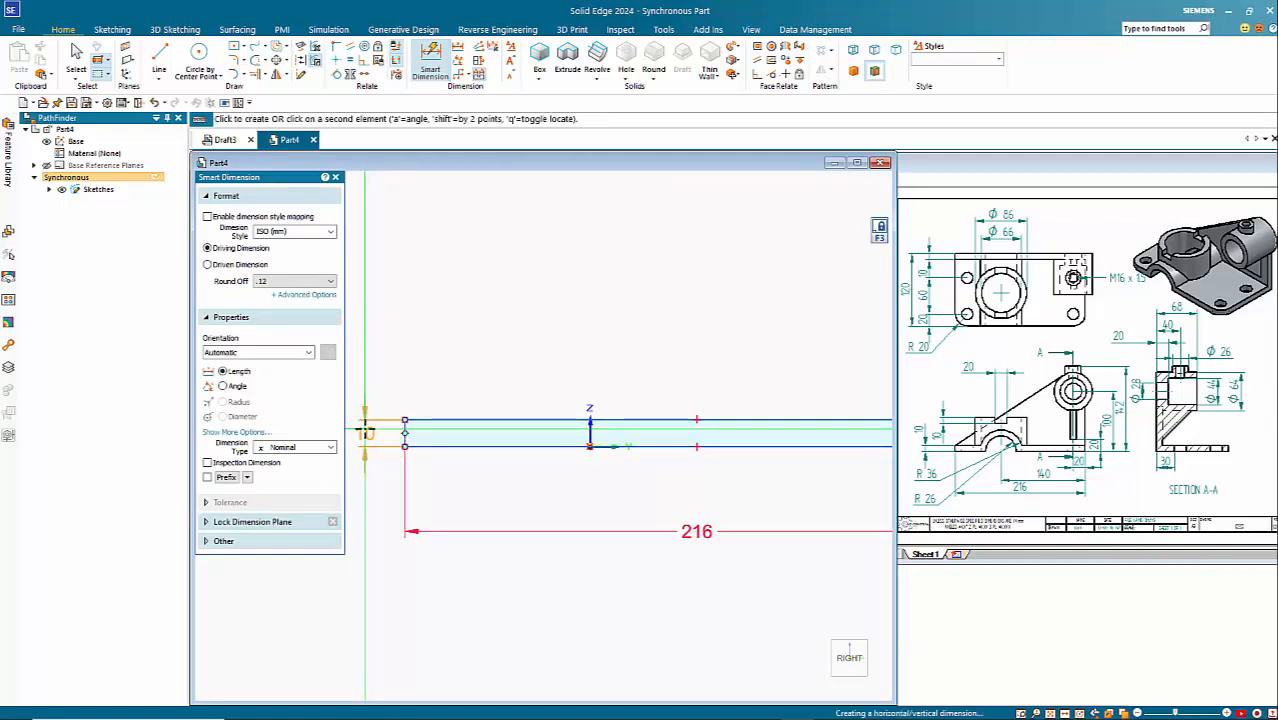
left_click(365, 432)
Step: Dimension the horizontal distance from the Z axis to the rectangle's right edge and set it to 140 mm
scroll(520, 538, "down", 3)
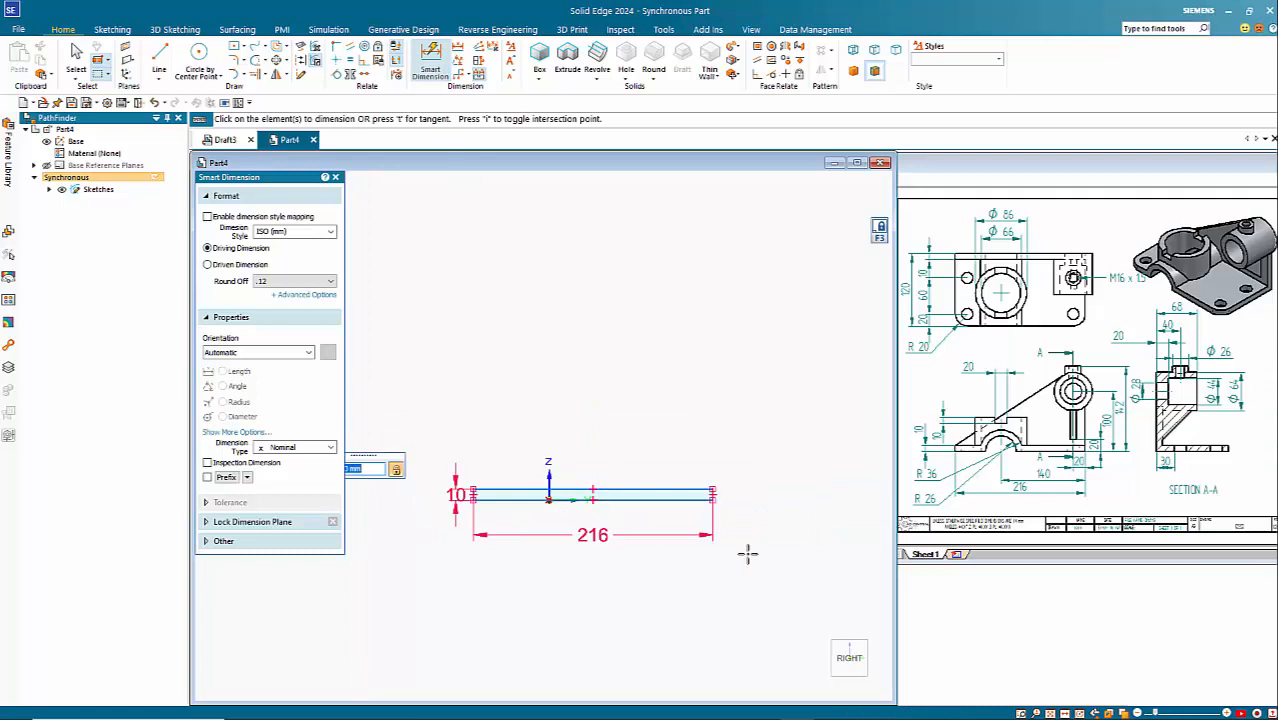
scroll(617, 514, "up", 3)
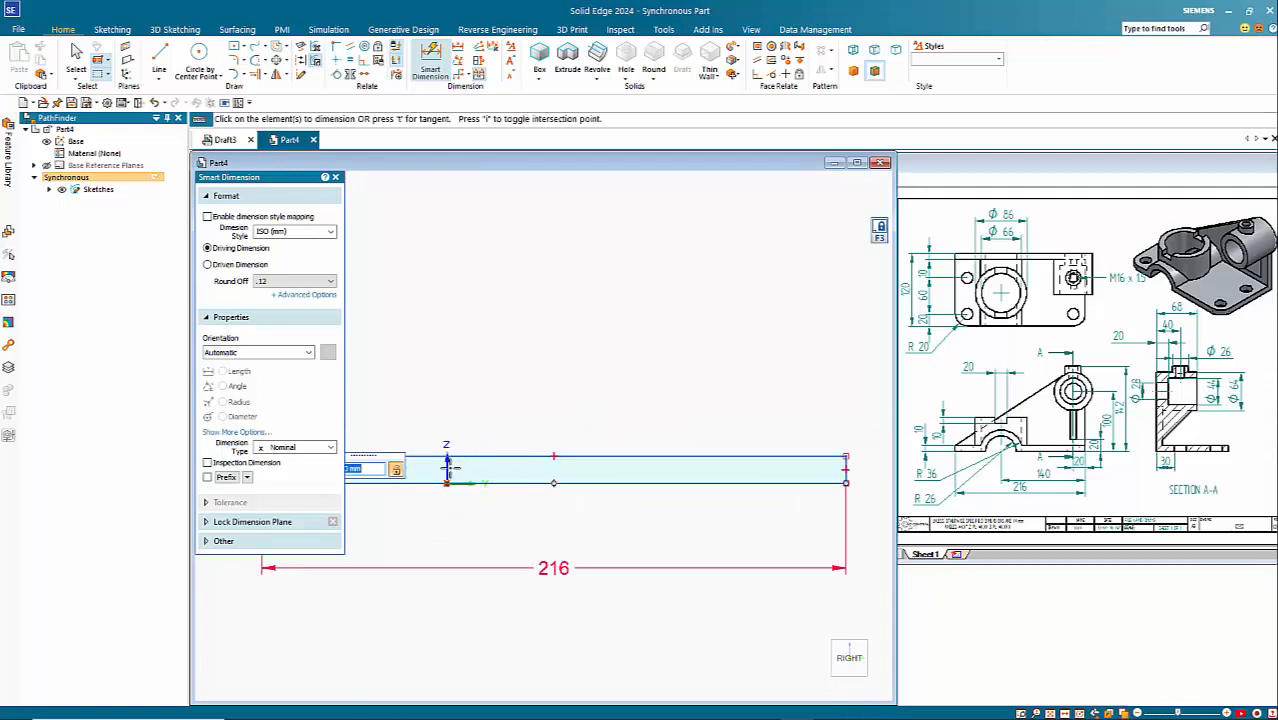
left_click(448, 467)
left_click(844, 458)
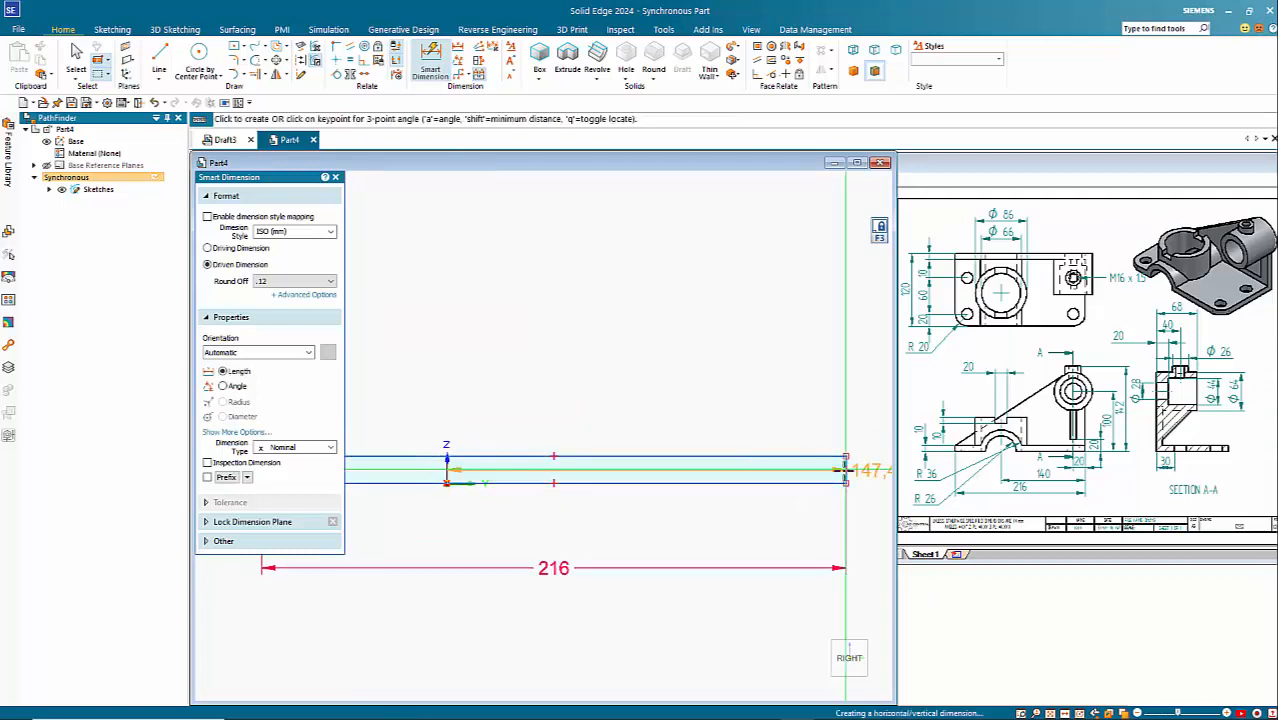
left_click(787, 525)
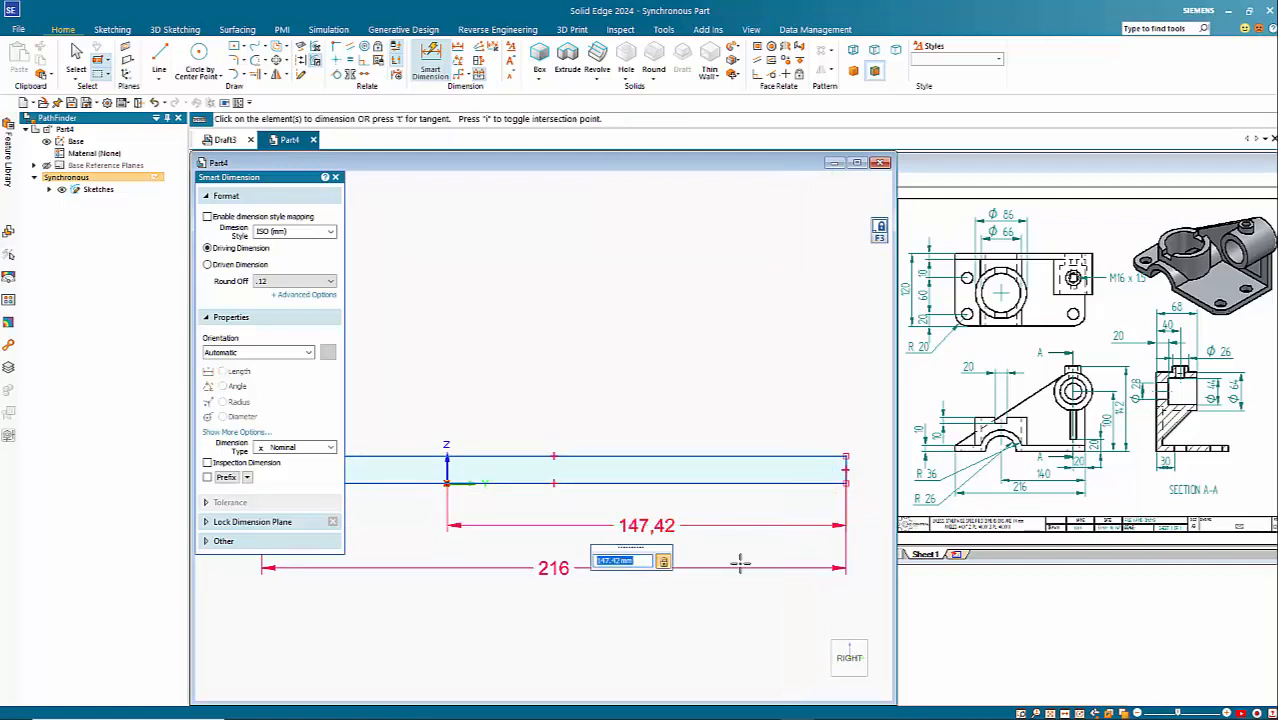
type("140")
key("Return")
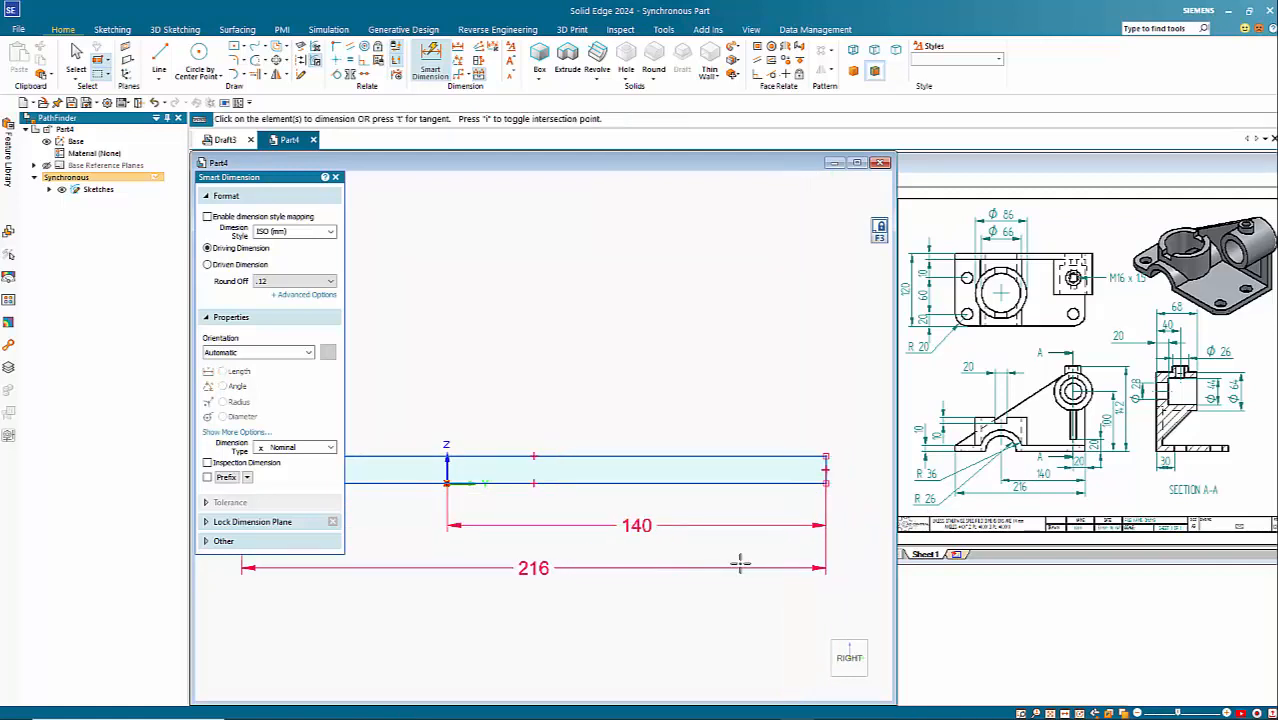
Step: Draw three concentric circles of 28, 44 and 64 mm diameter above the right end of the rectangle
scroll(787, 517, "down", 3)
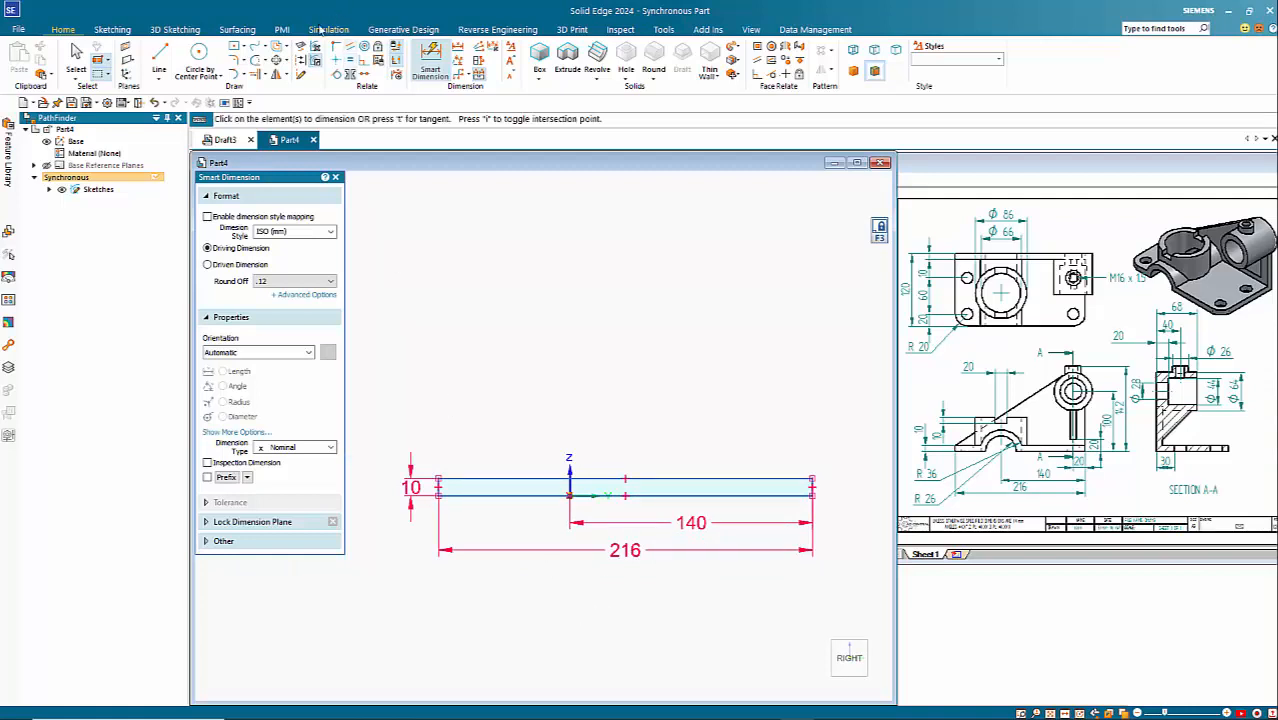
left_click(199, 55)
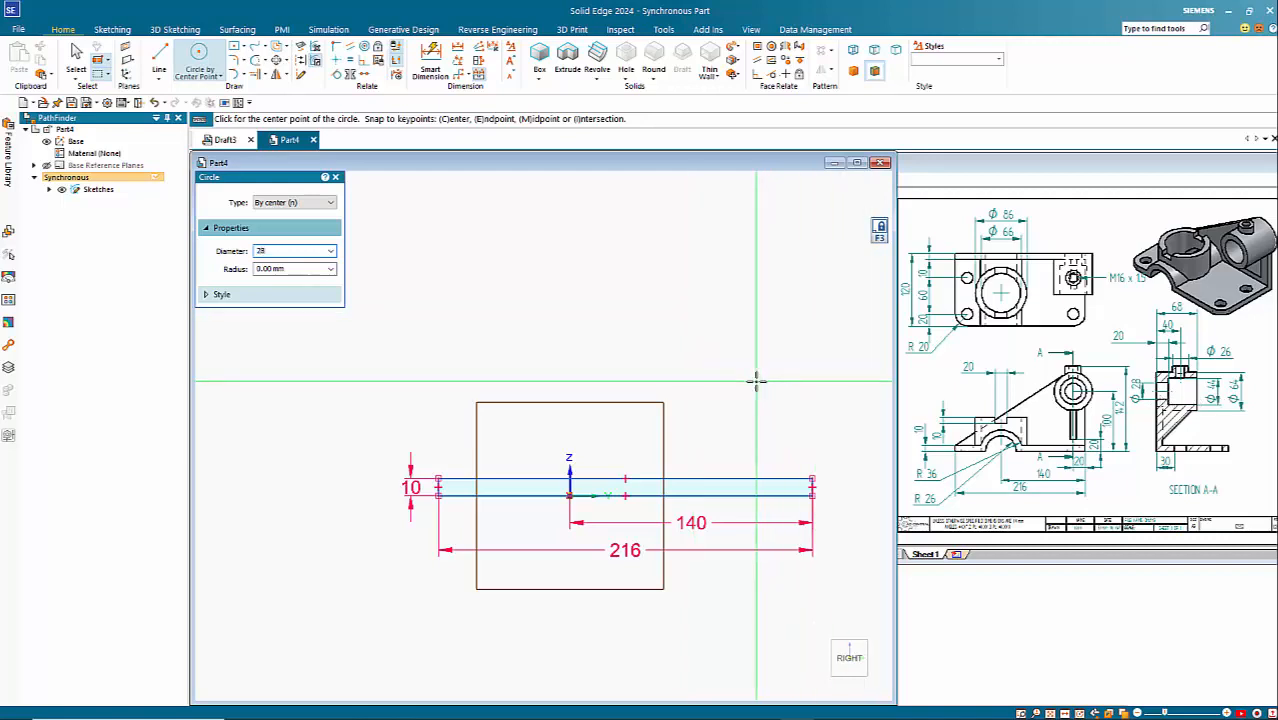
key("Return")
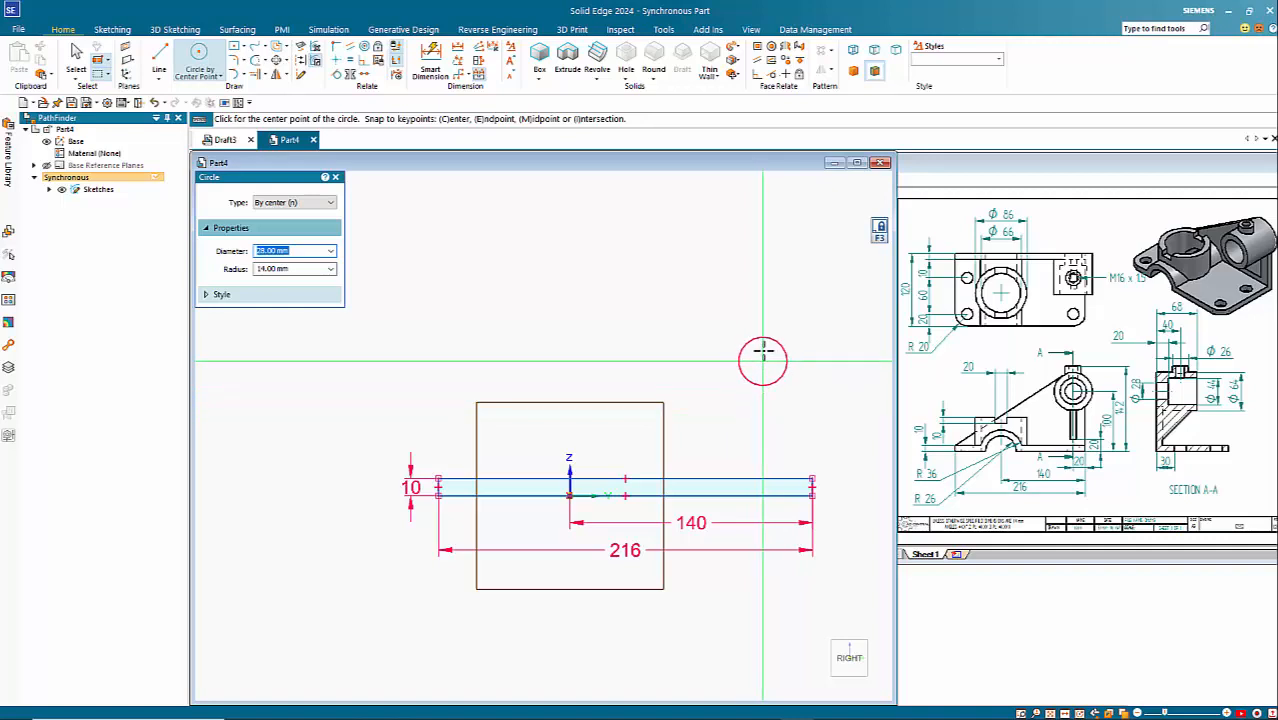
left_click(763, 355)
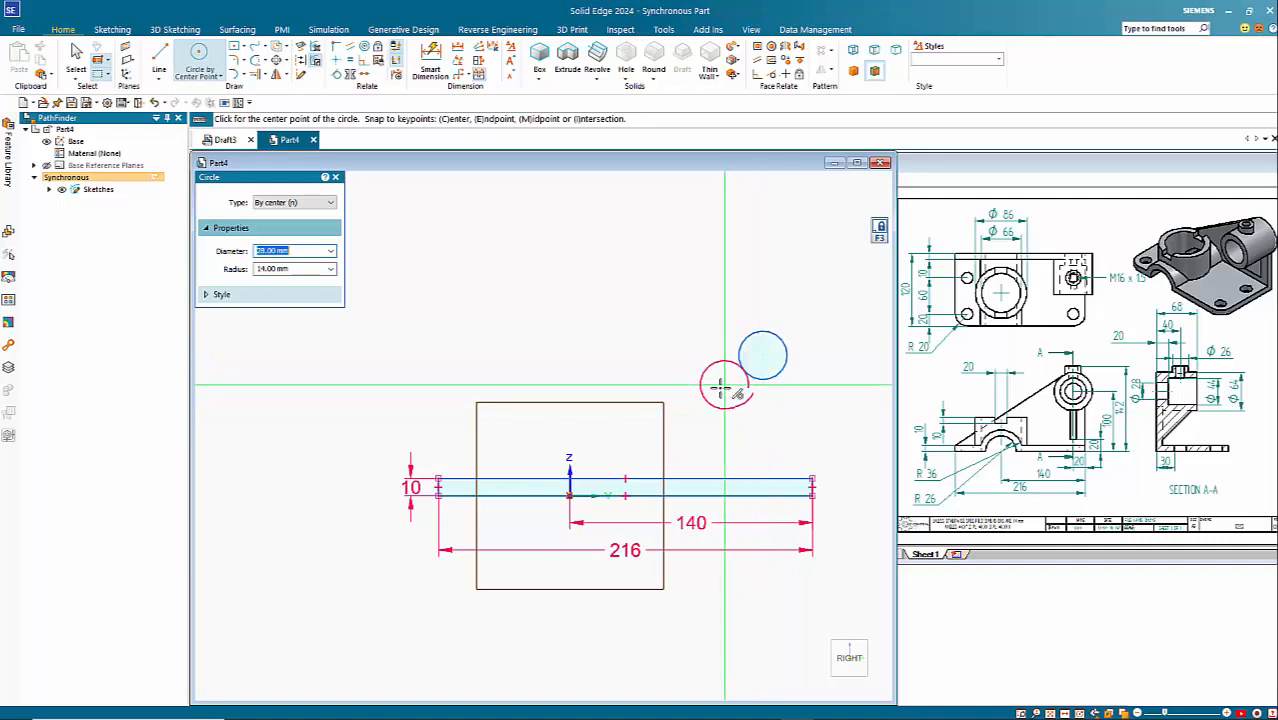
key("Return")
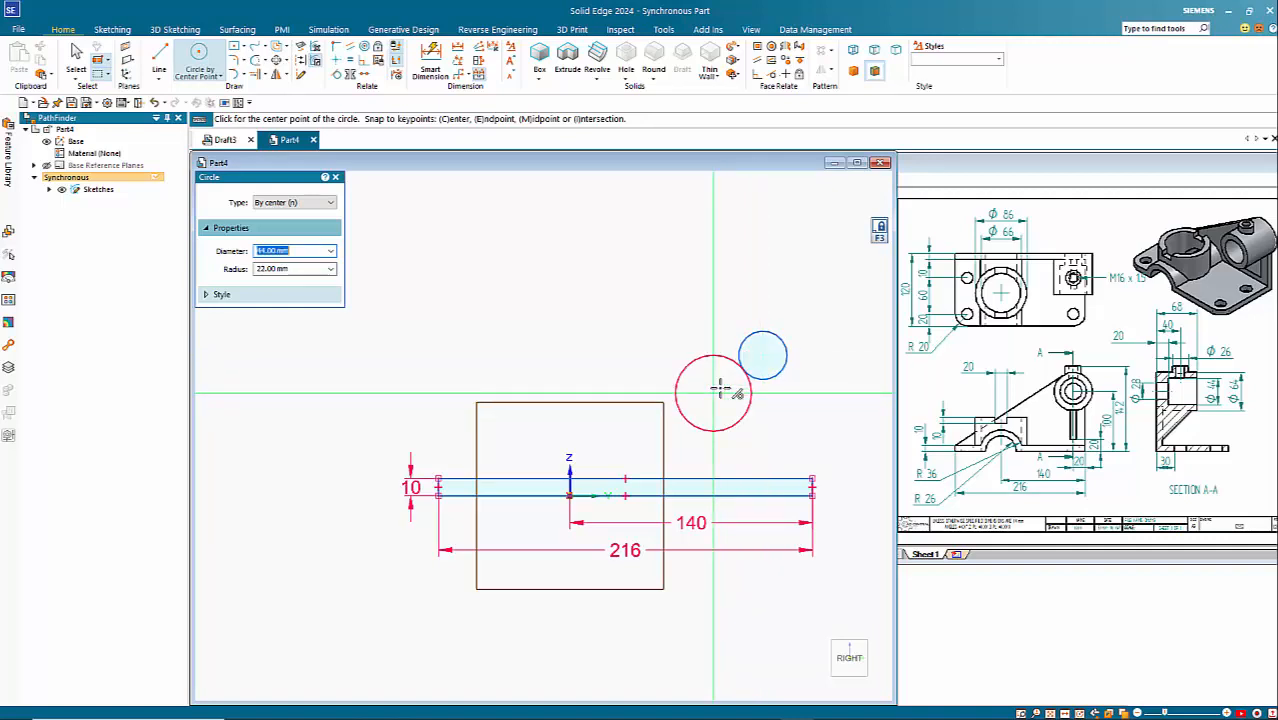
left_click(763, 355)
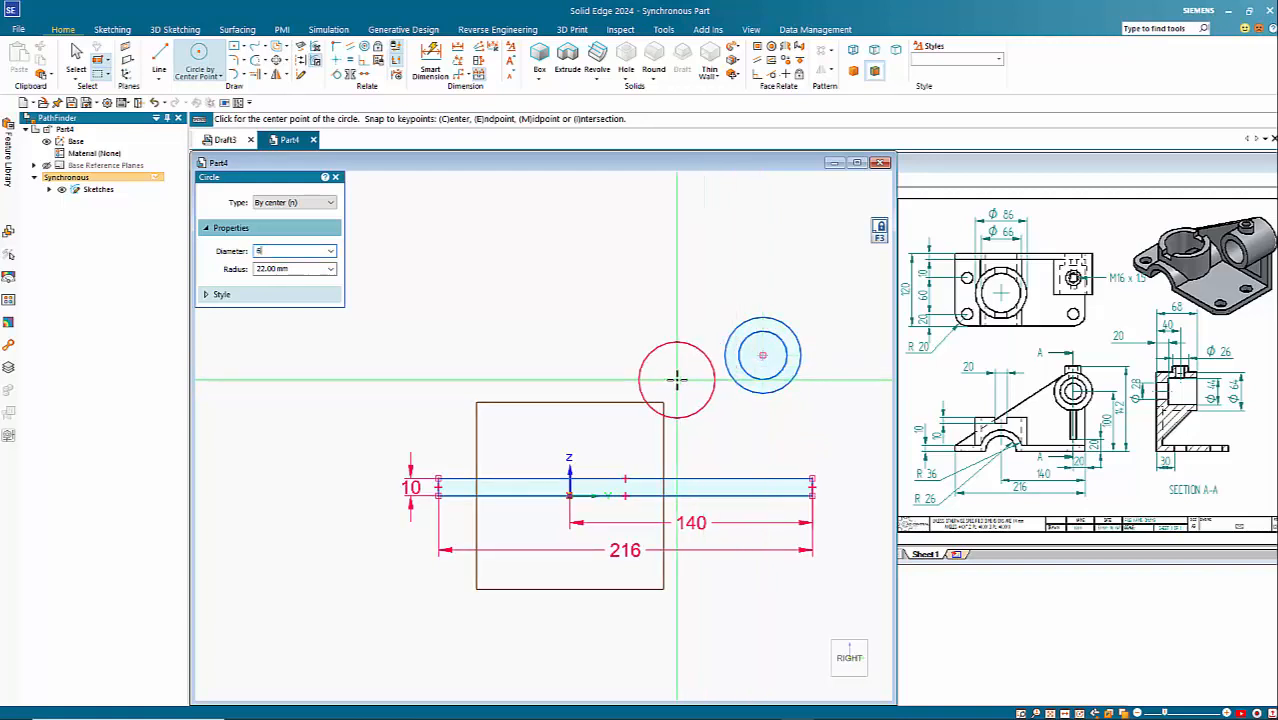
type("64")
key("Return")
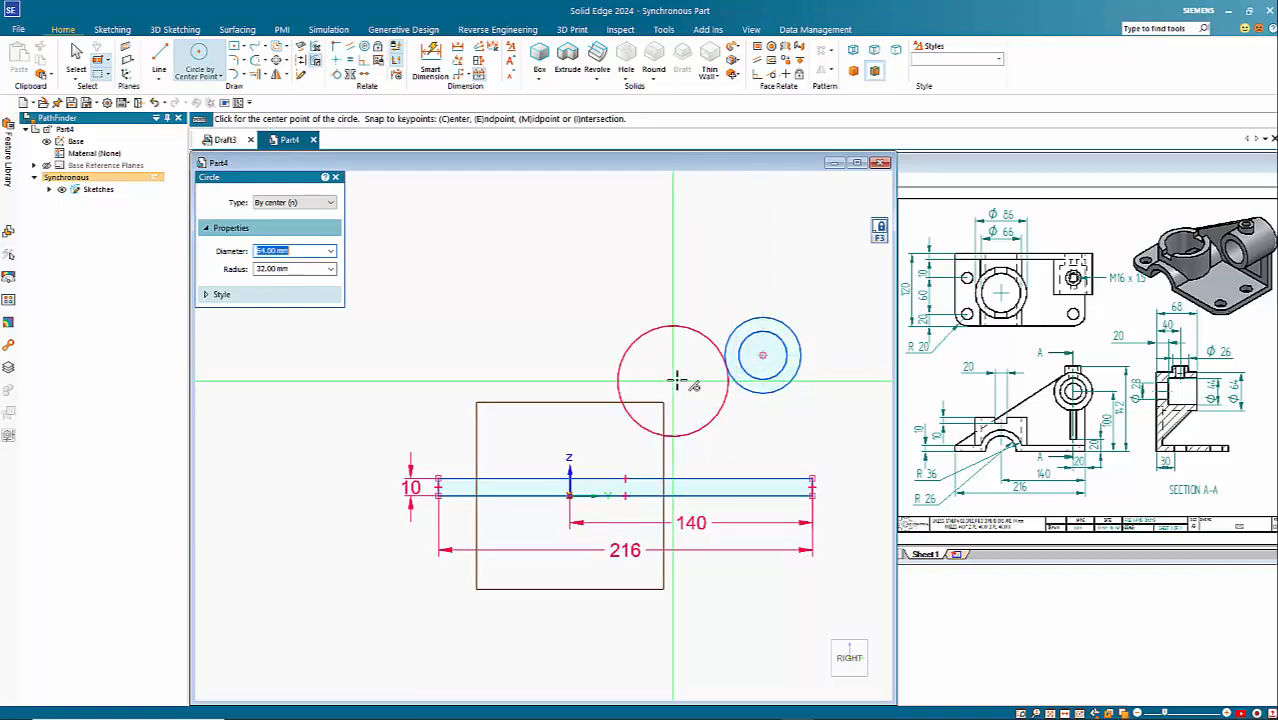
left_click(763, 355)
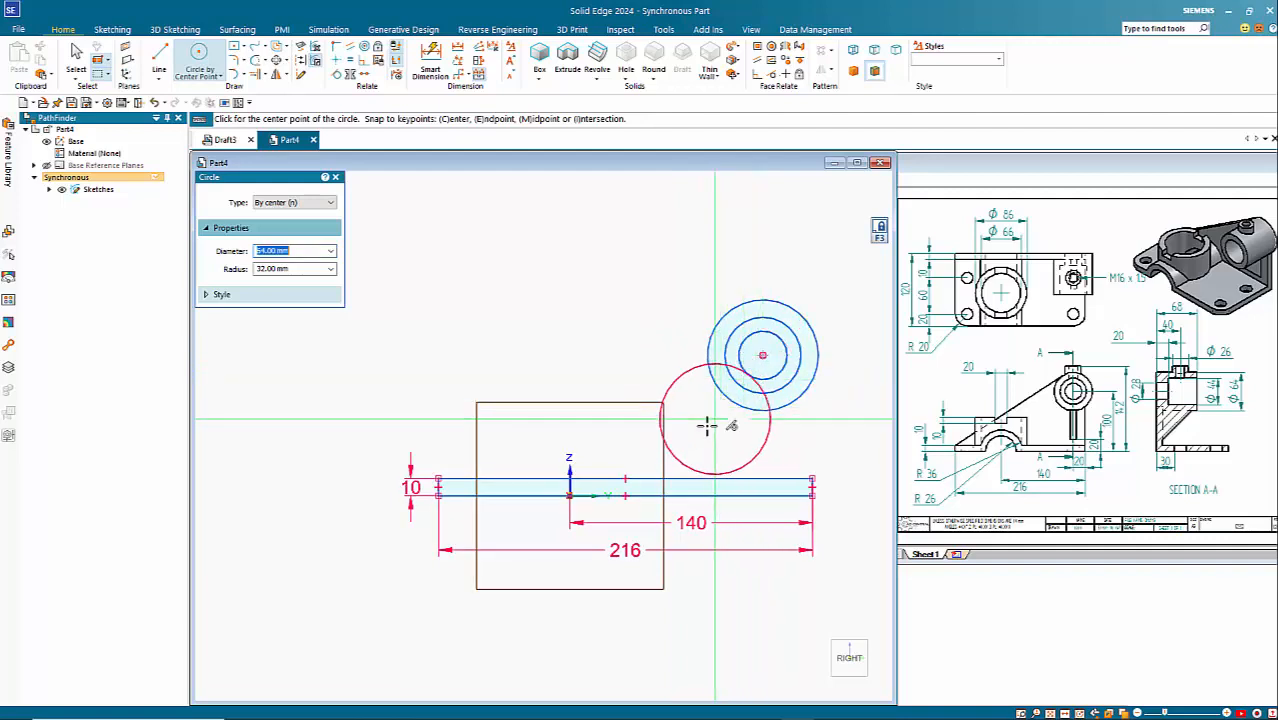
key("Escape")
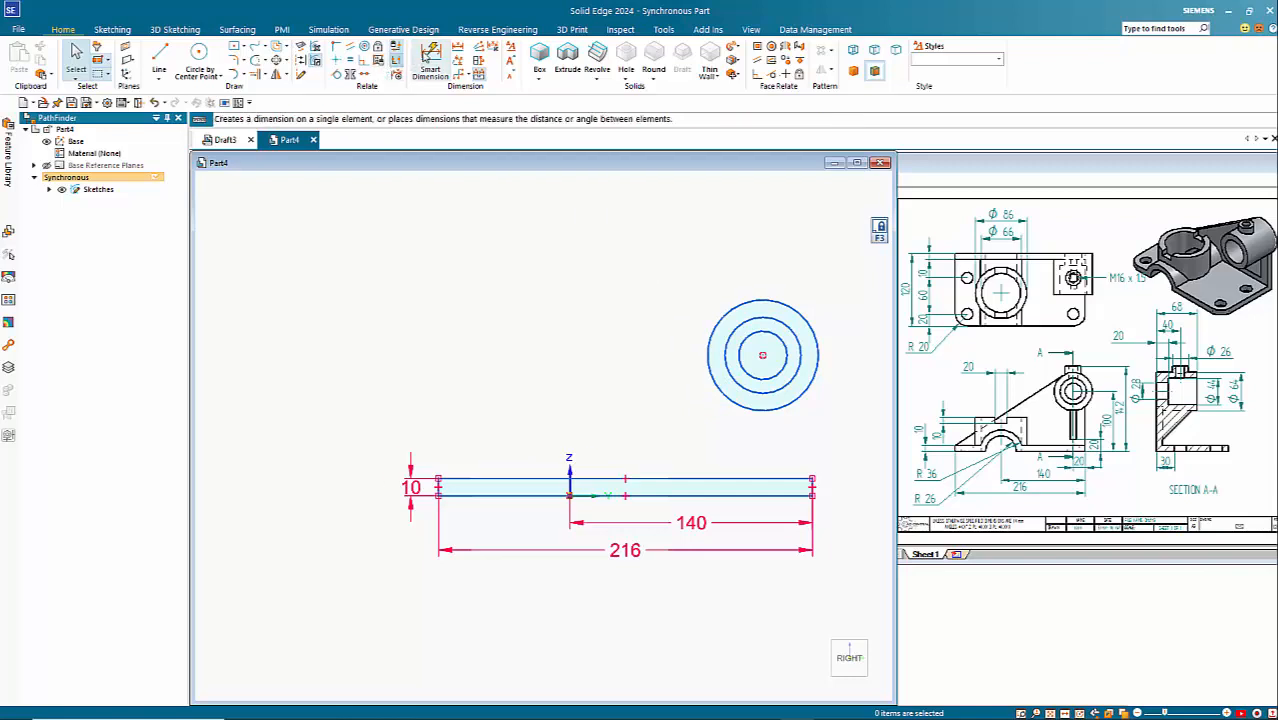
Step: Add diameter dimensions to the outer, middle and inner concentric circles
left_click(430, 58)
middle_click_drag(656, 345, 575, 358, "shift")
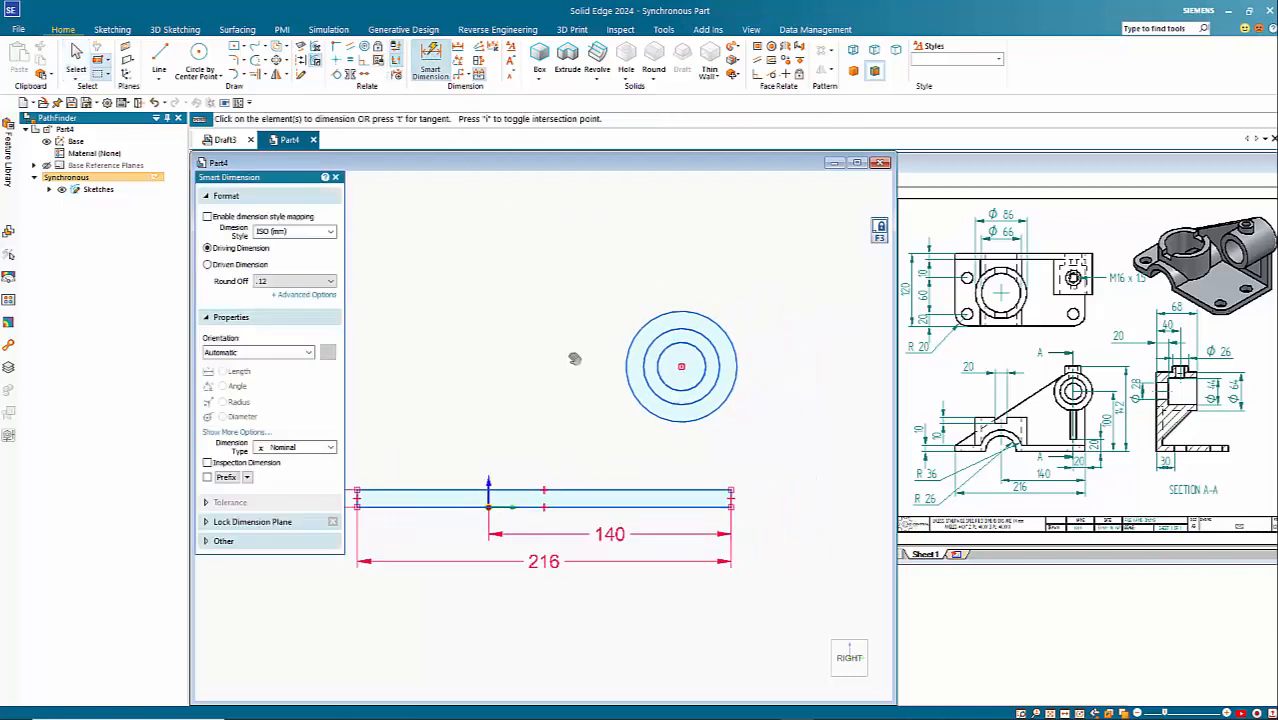
left_click(719, 322)
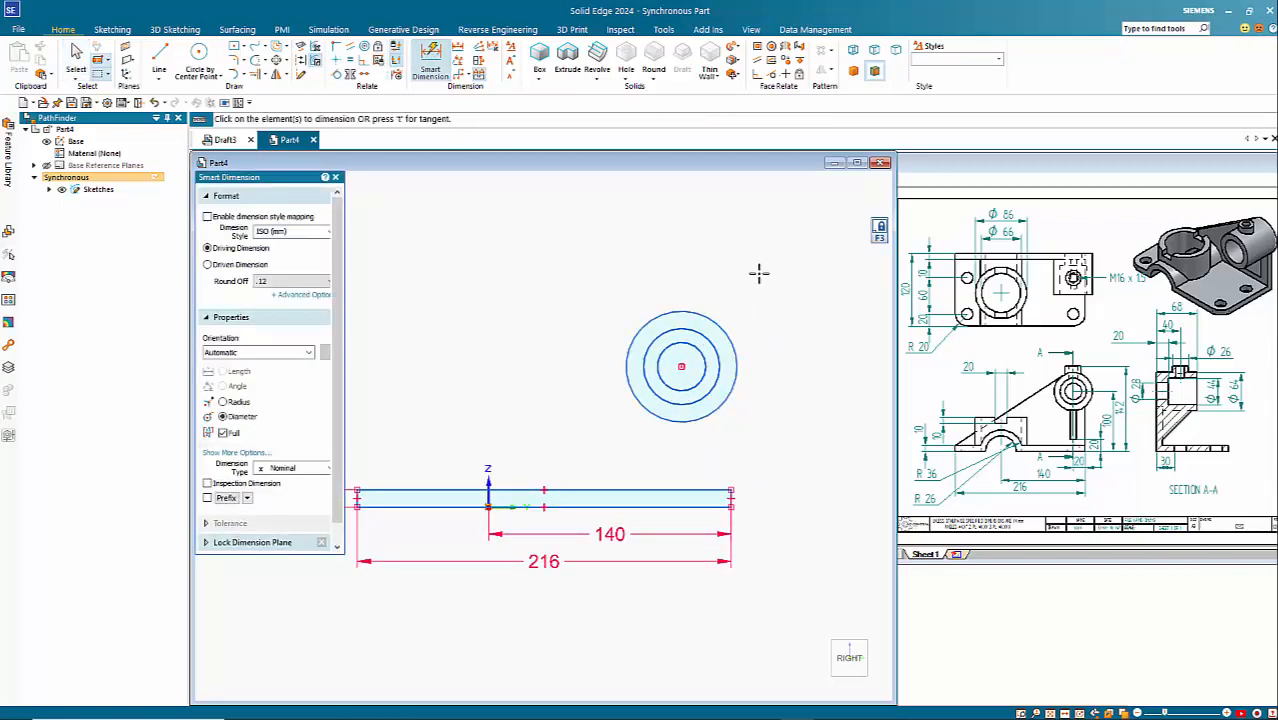
left_click(773, 258)
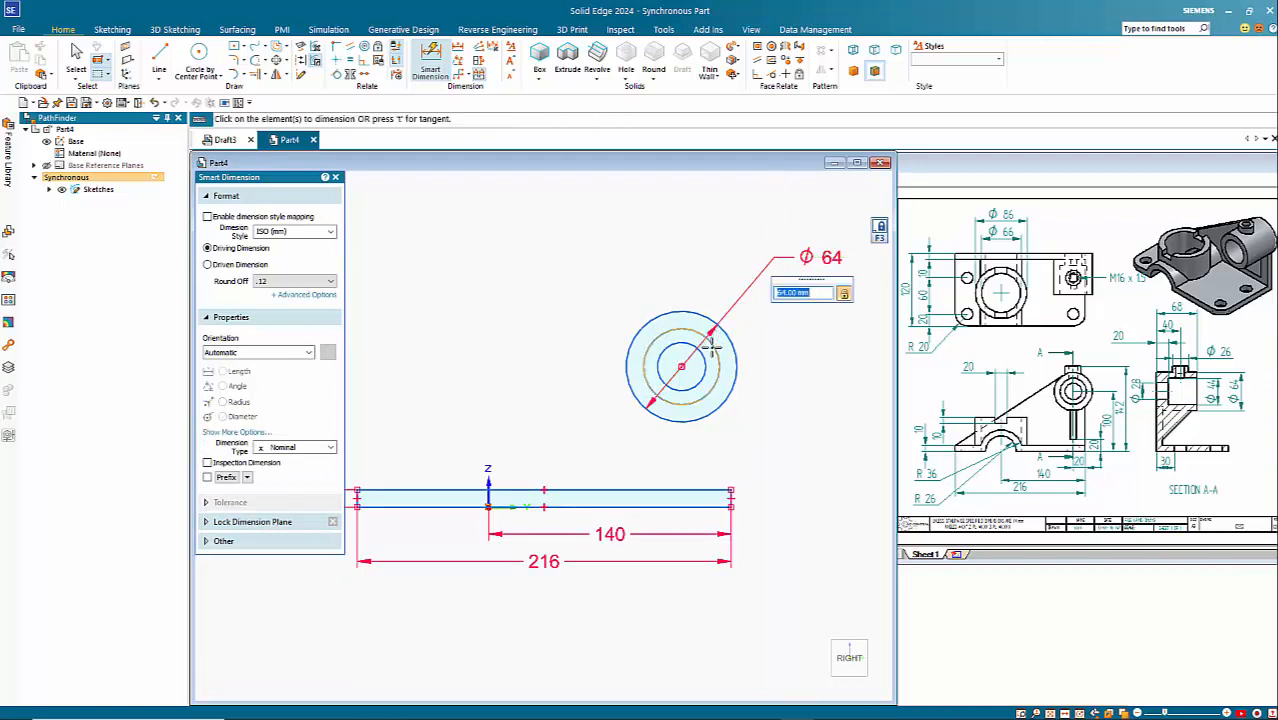
left_click(788, 297)
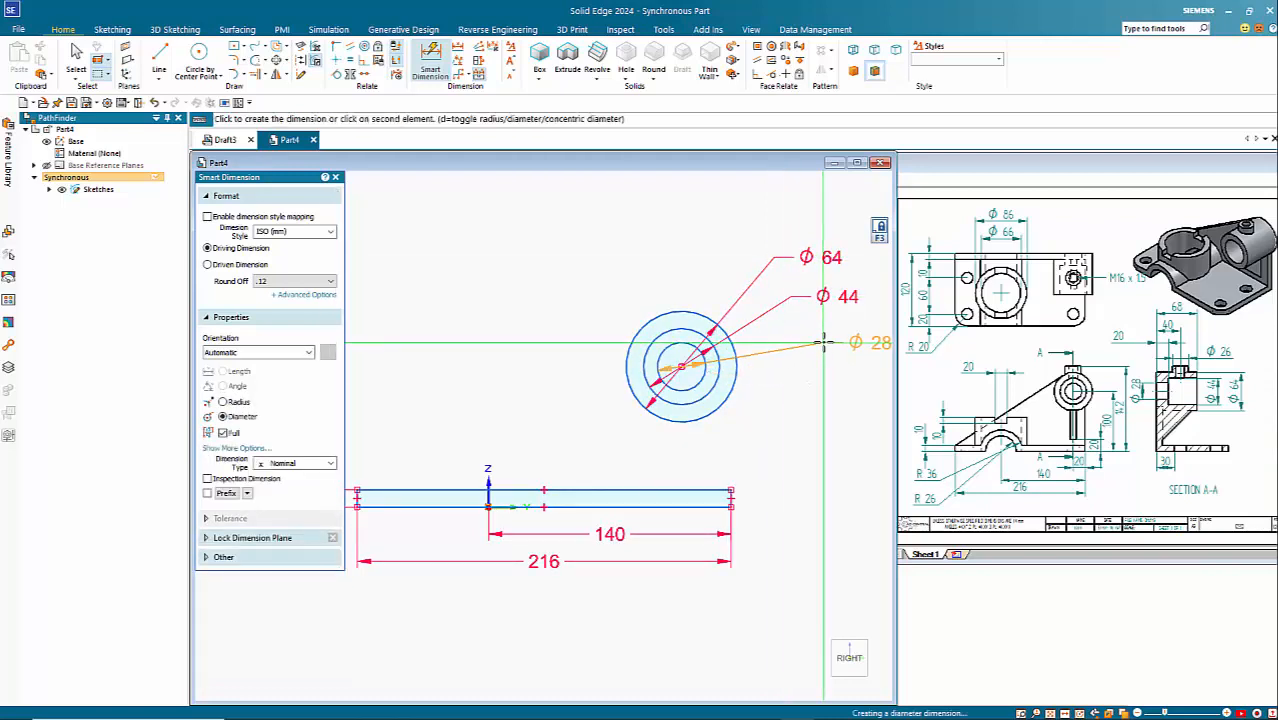
left_click(820, 337)
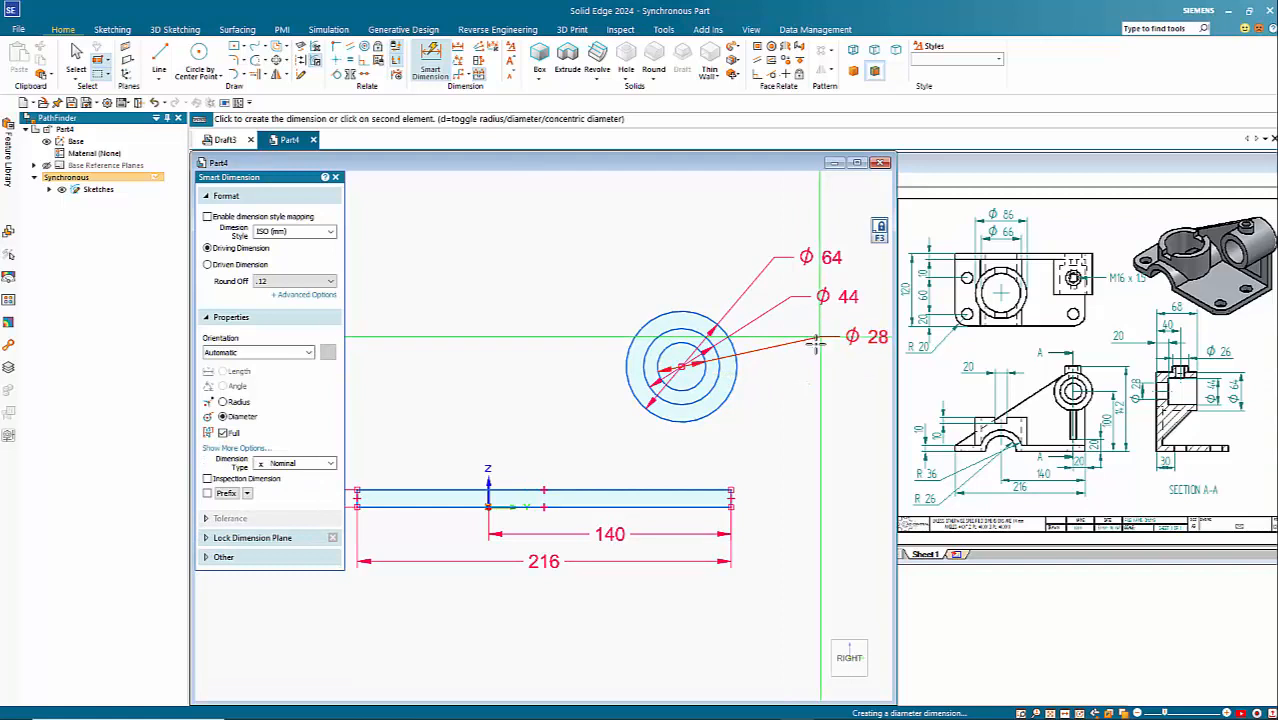
Step: Dimension the horizontal distance from the circles' centre to the rectangle's right edge and set it to 20 mm
left_click(691, 386)
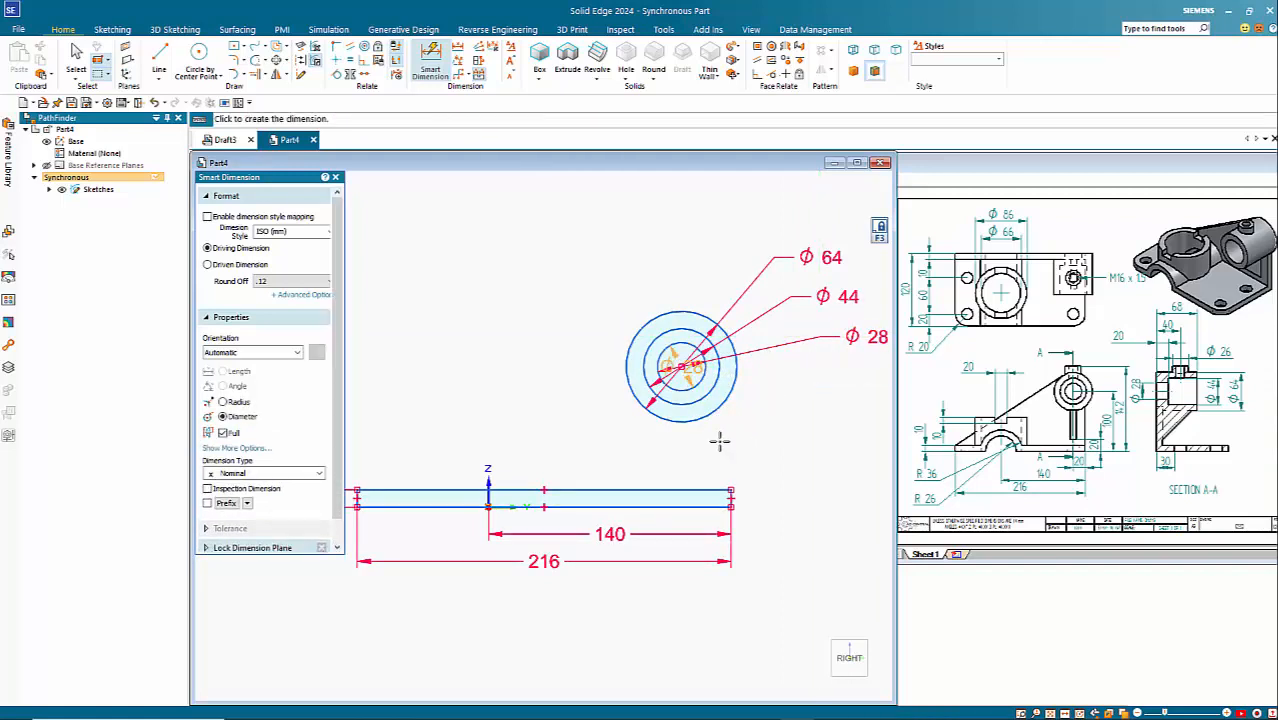
left_click(731, 492)
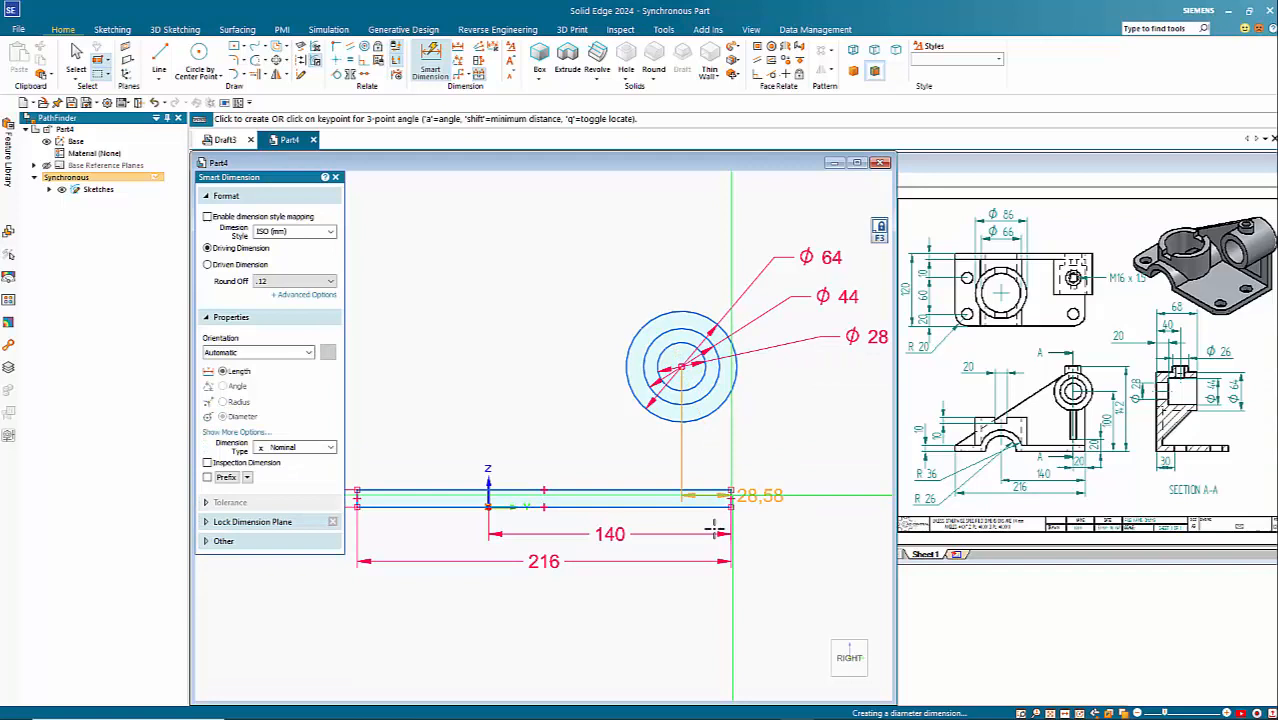
left_click(686, 615)
type("2")
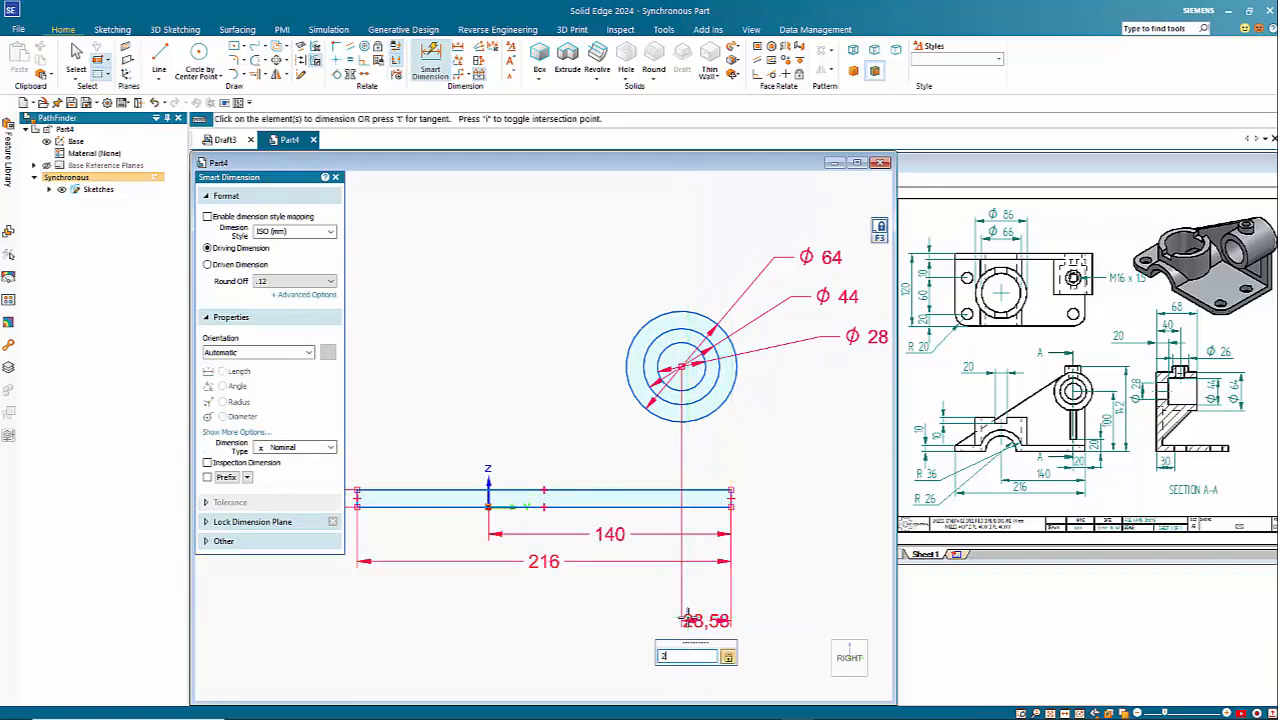
type("0")
key("Return")
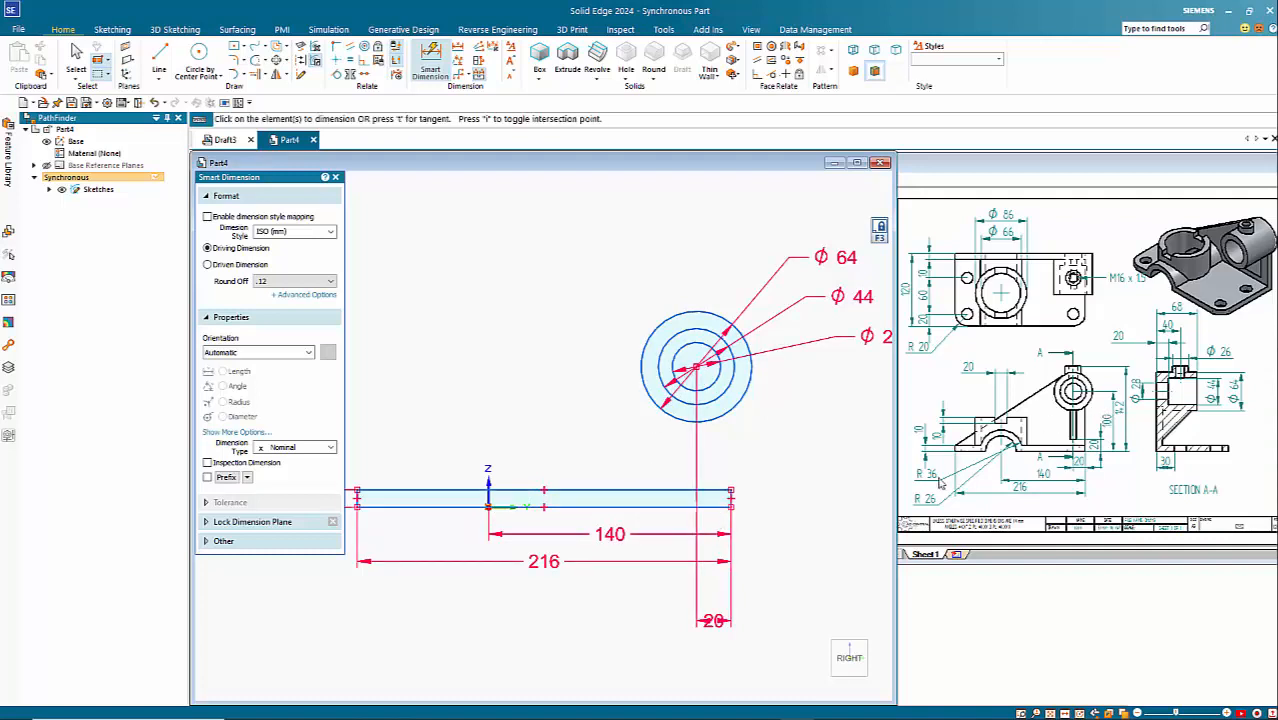
Step: Dimension the vertical distance from the rectangle's bottom edge to the concentric circles' centre and set it to 100 mm
left_click(730, 500)
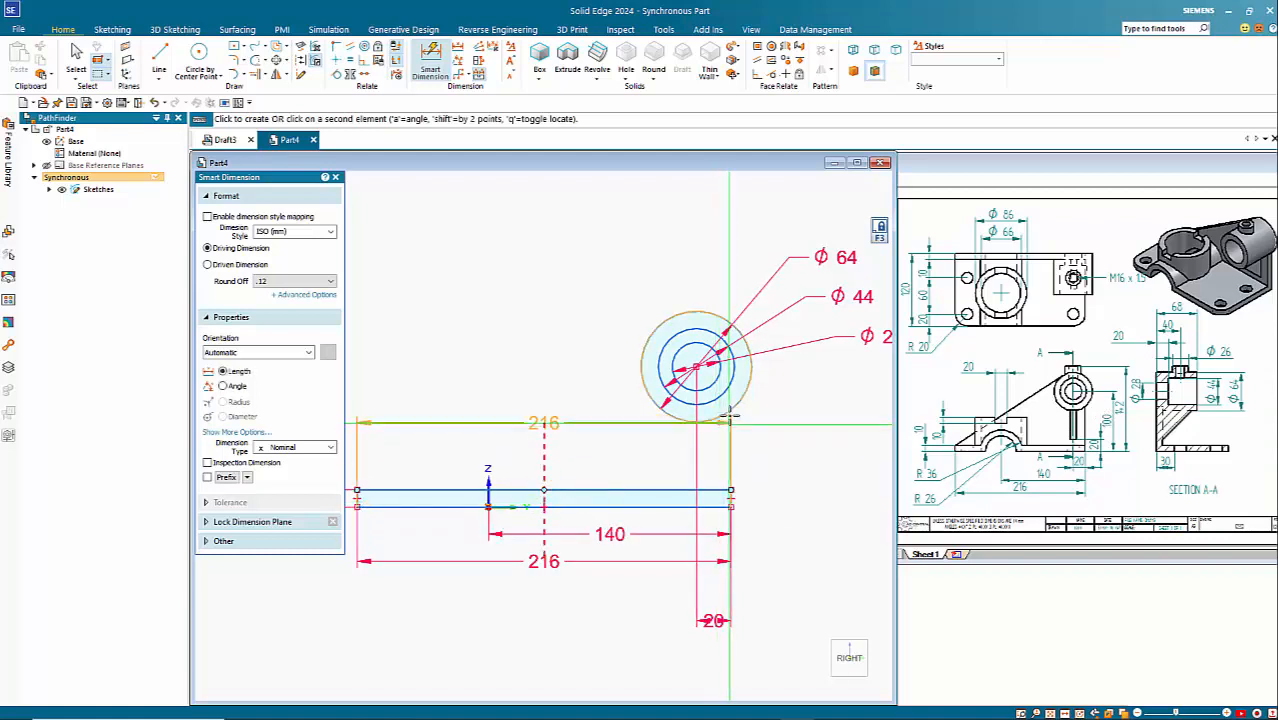
left_click(694, 368)
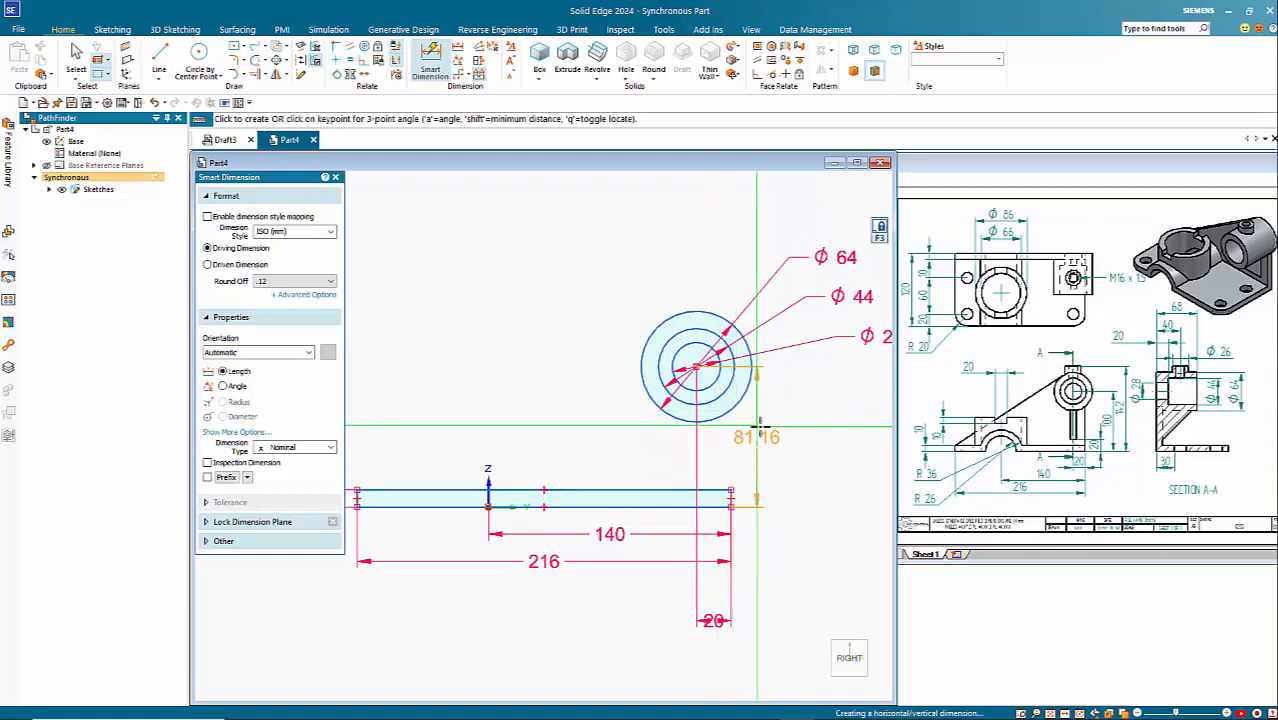
left_click(813, 450)
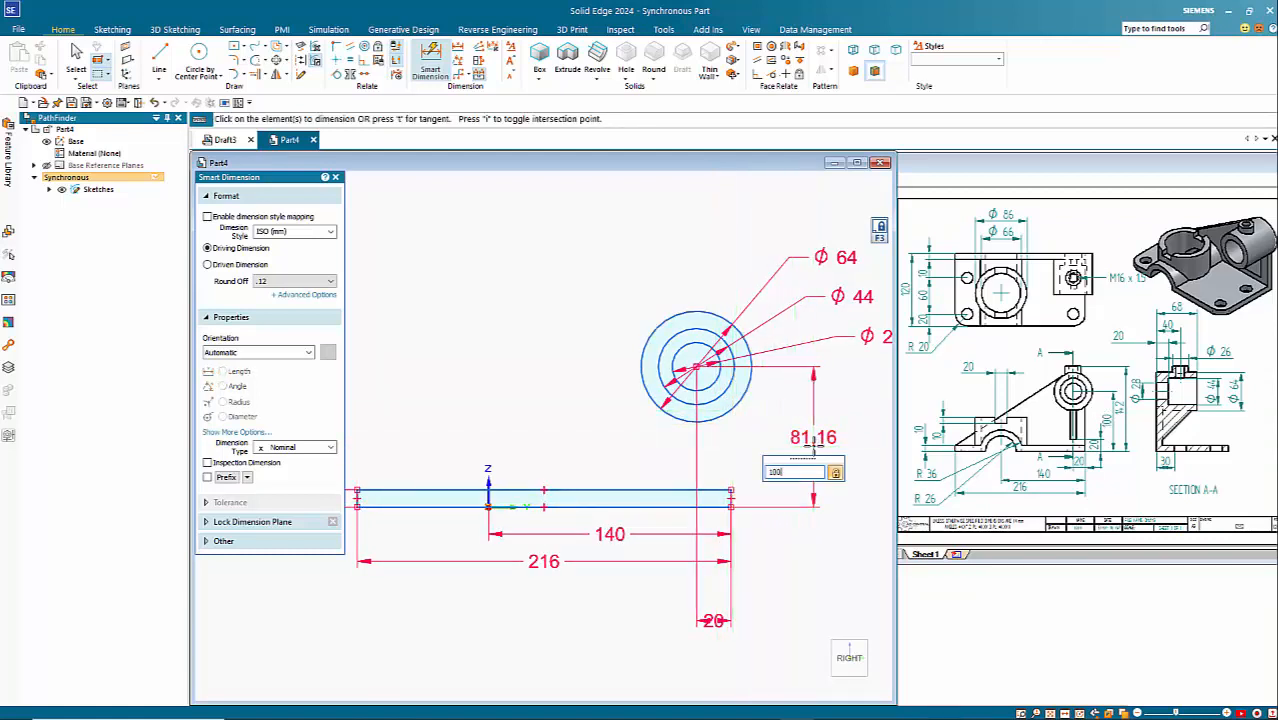
key("Return")
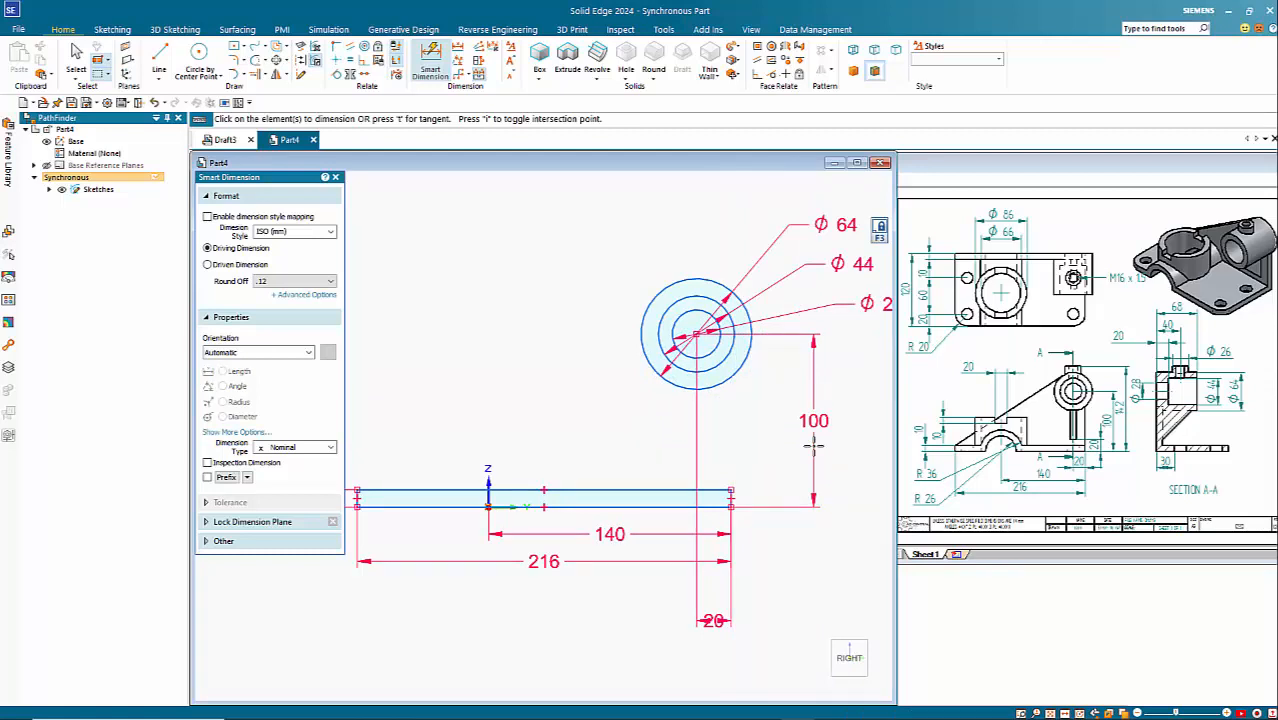
Step: Draw a line from the rectangle's upper-left corner tangent to the 64 mm circle, and a vertical line from its upper-right corner to that circle
scroll(796, 465, "down", 1)
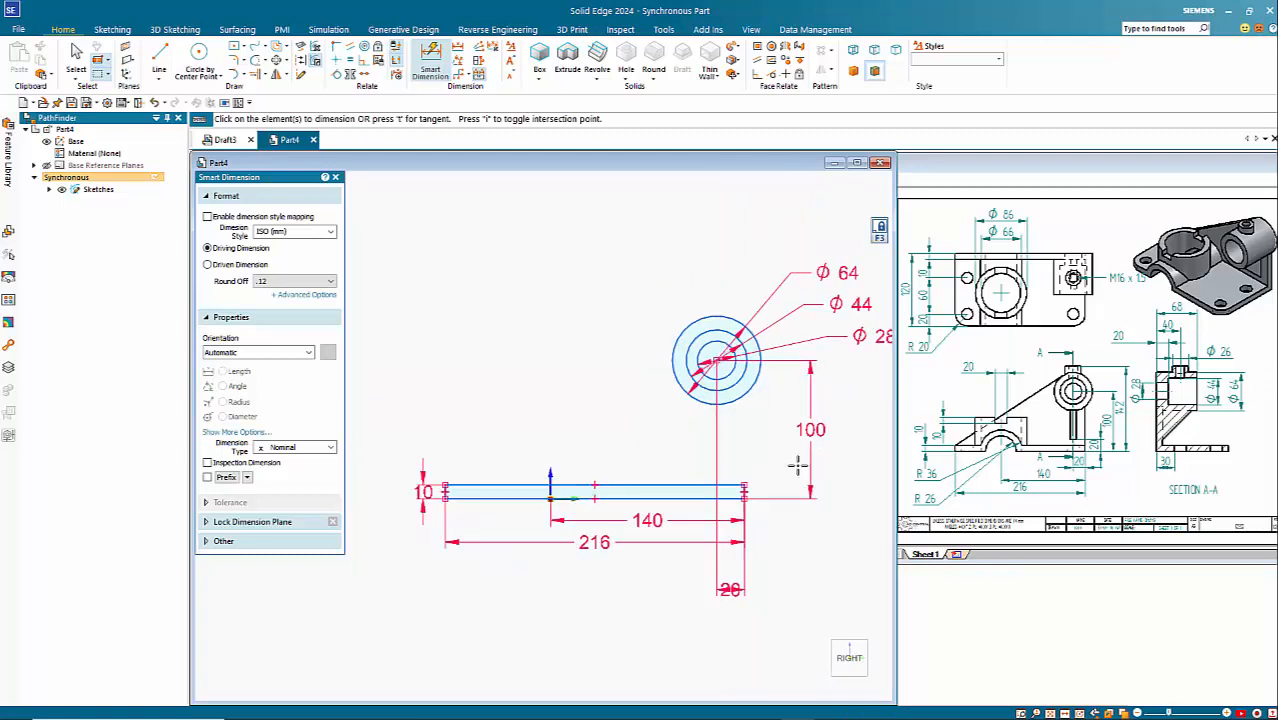
left_click(162, 53)
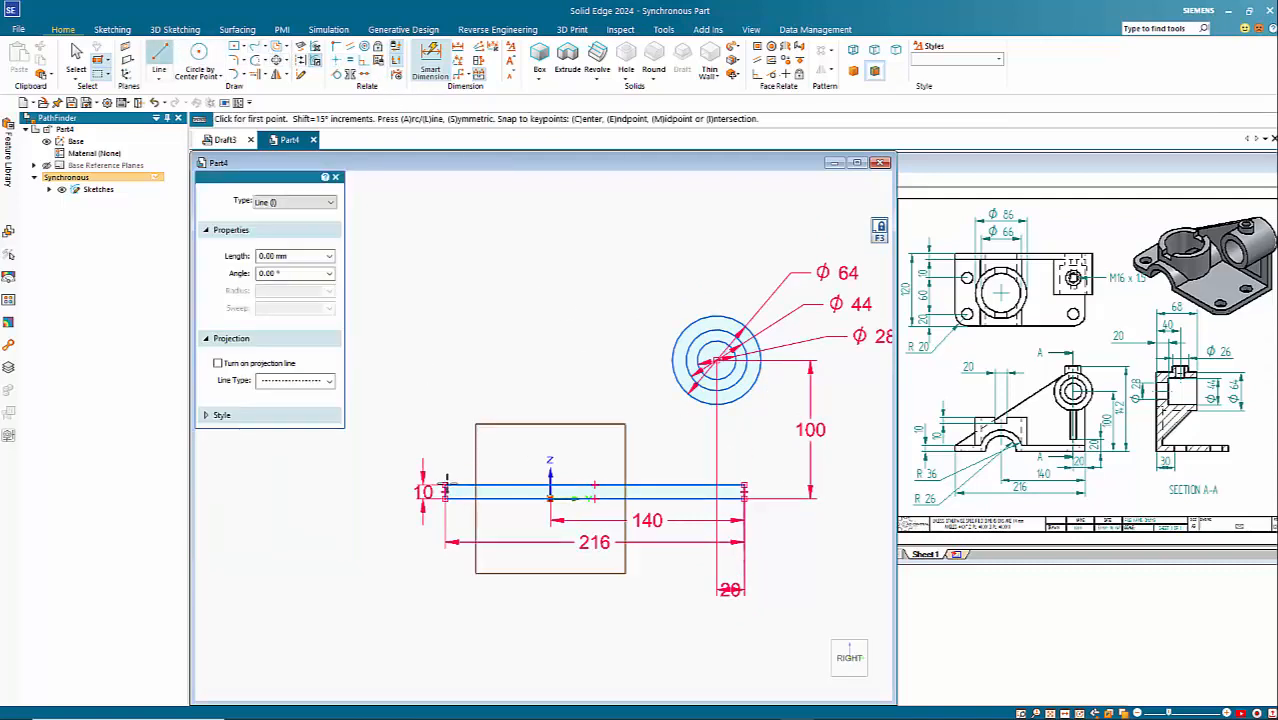
left_click(445, 486)
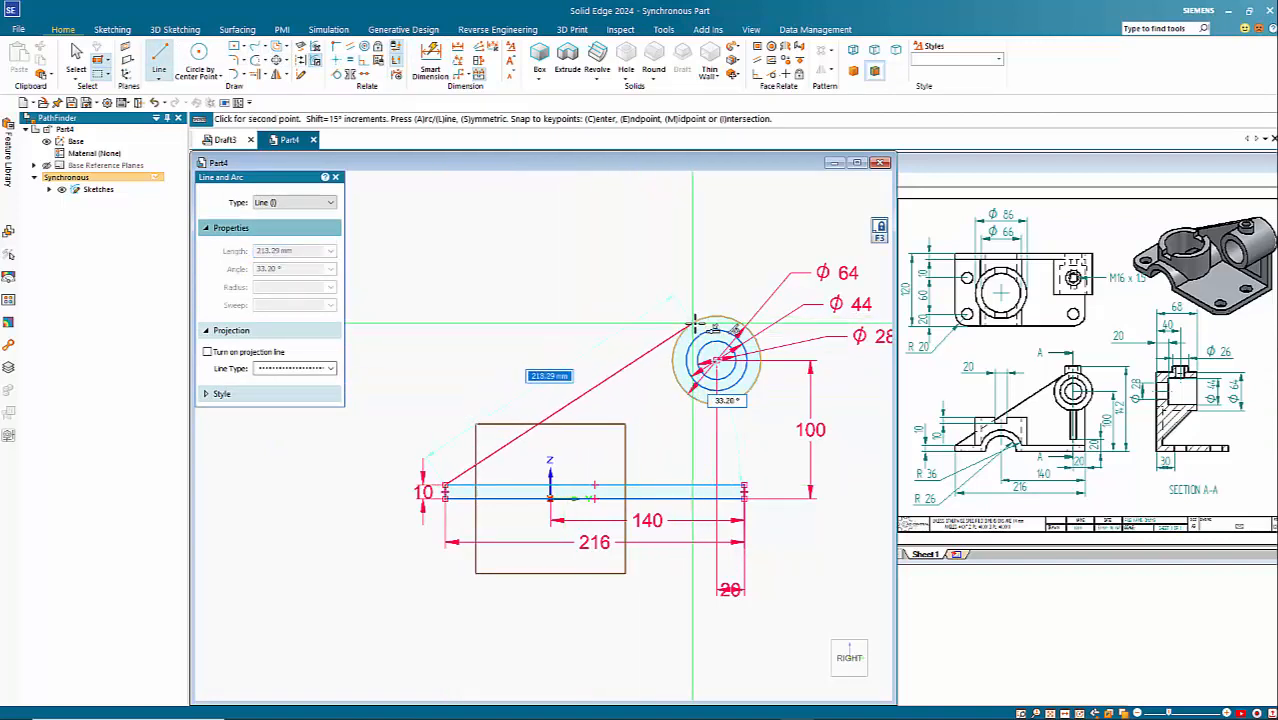
left_click(694, 323)
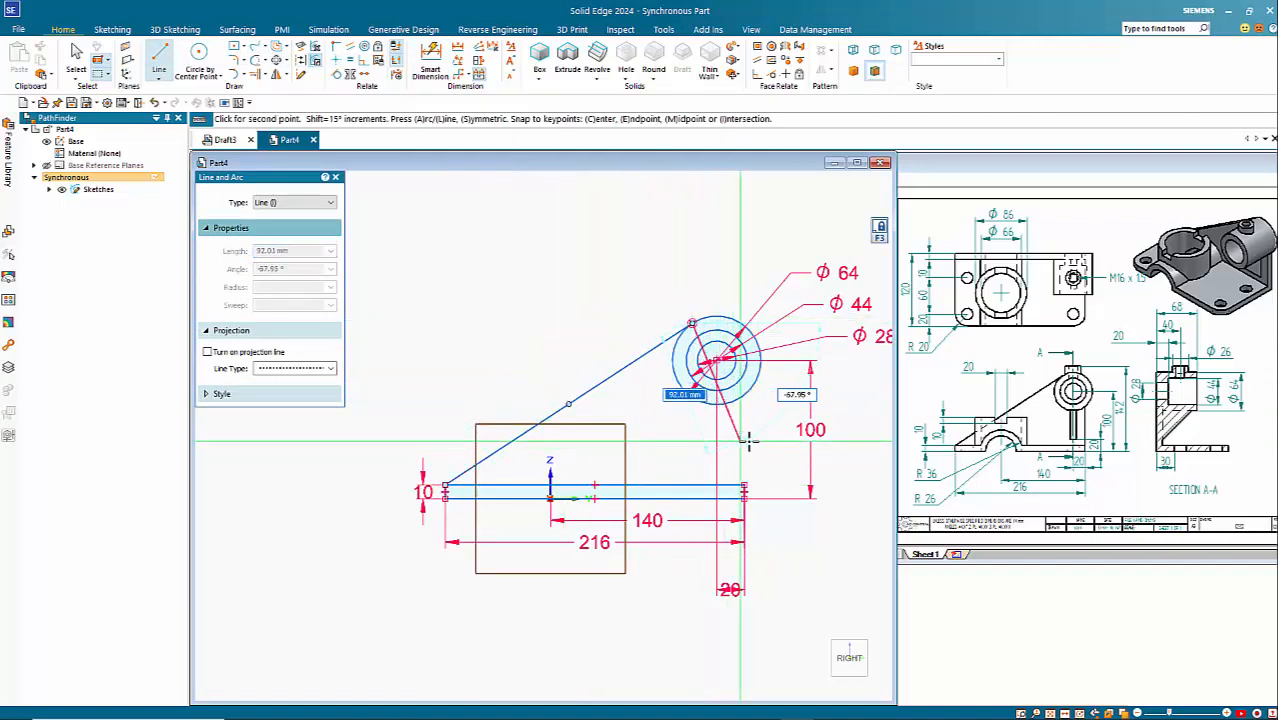
right_click(747, 450)
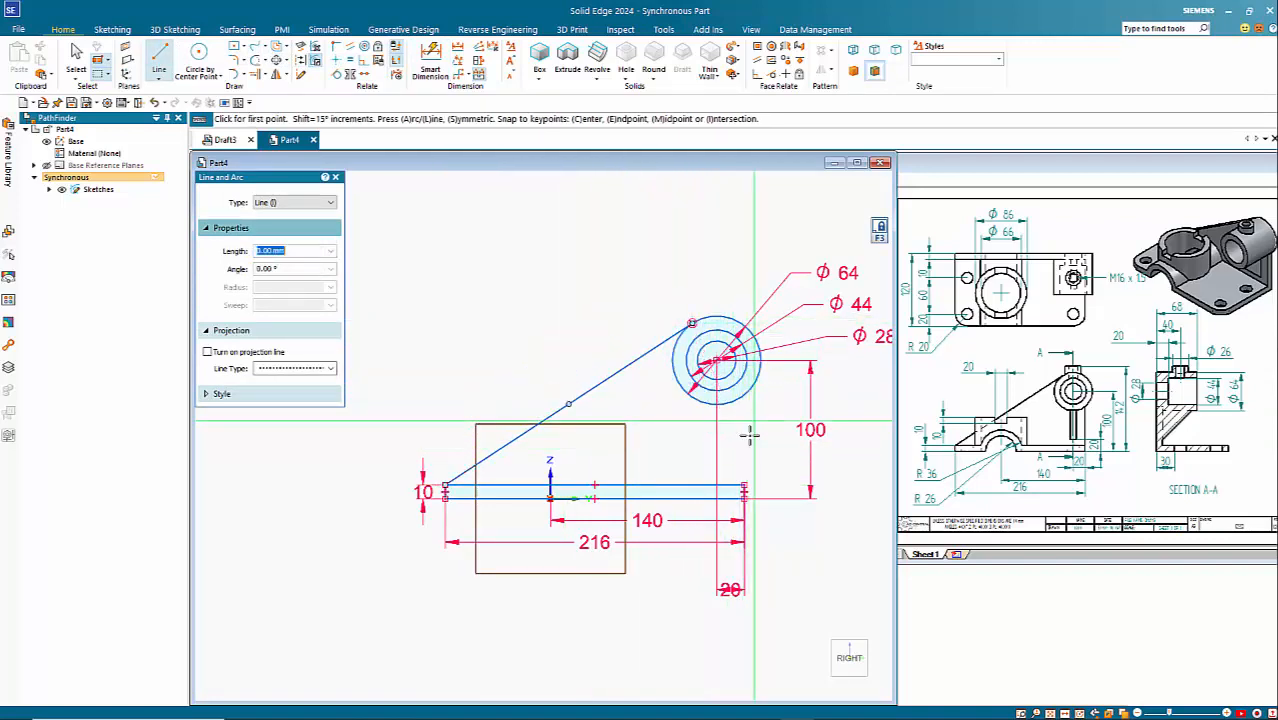
left_click(758, 489)
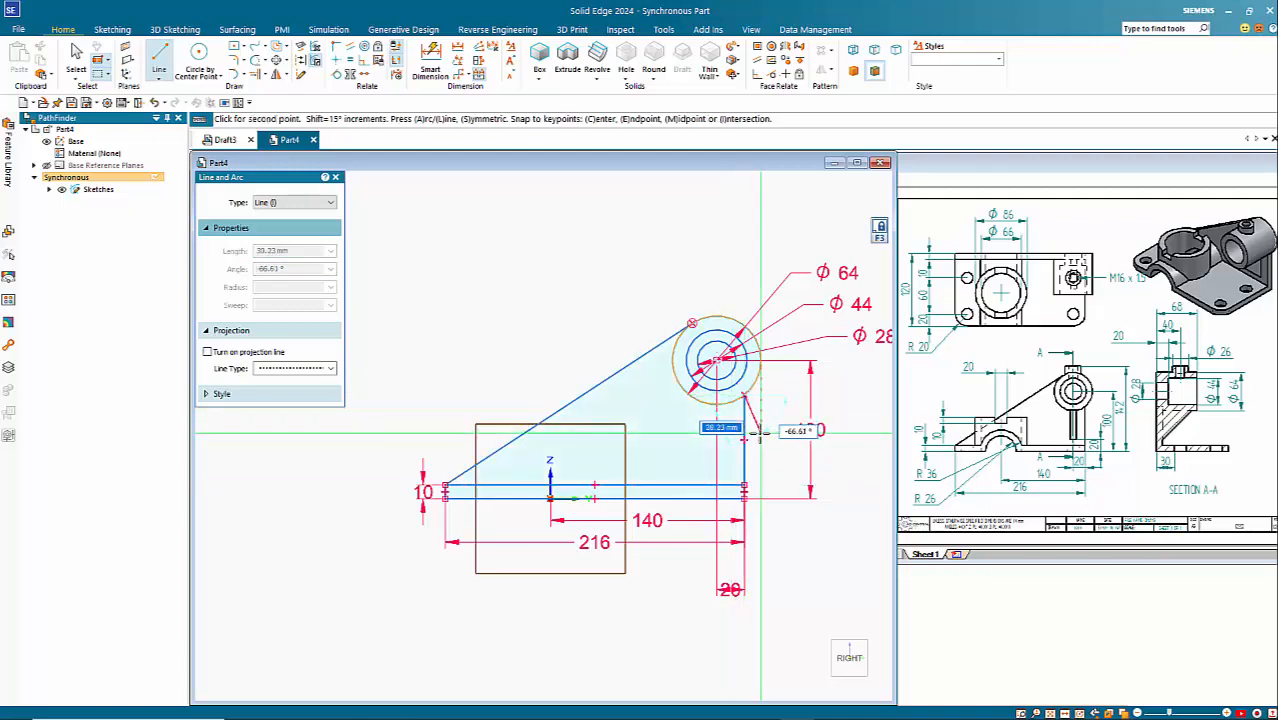
left_click(745, 396)
key("Escape")
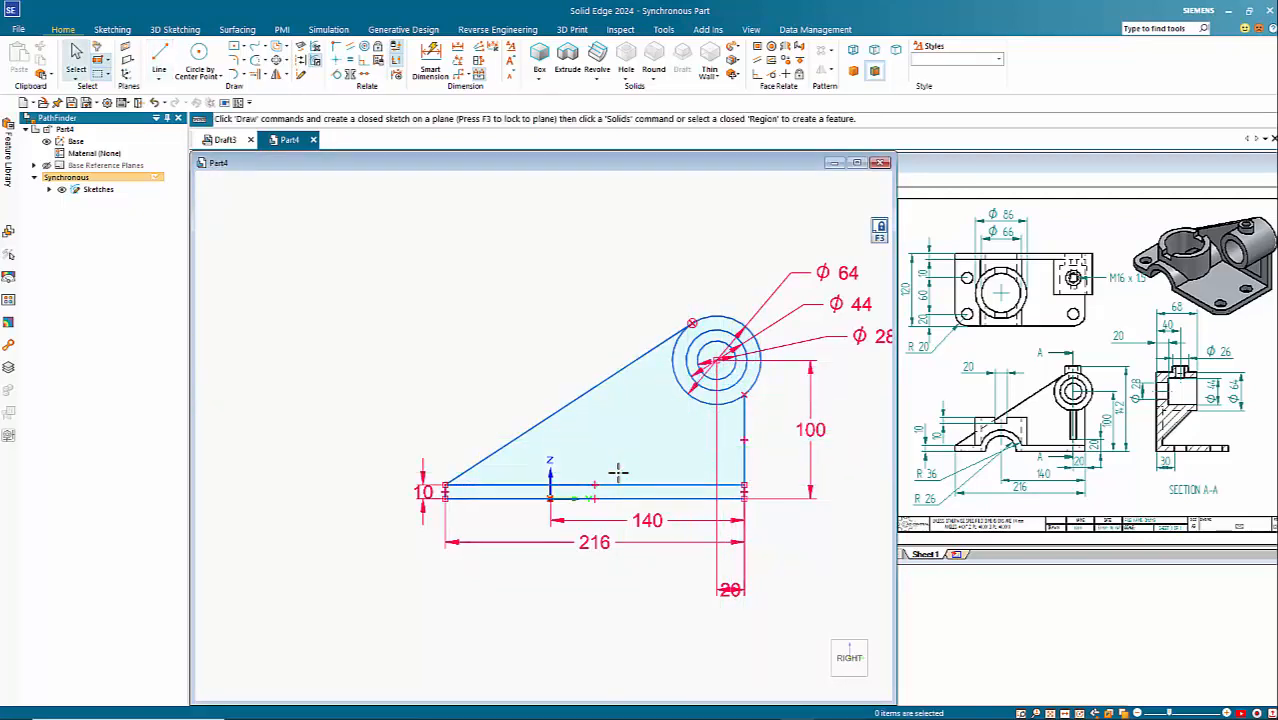
Step: Draw two concentric circles of 72 and 52 mm diameter centred on the sketch origin
key("c")
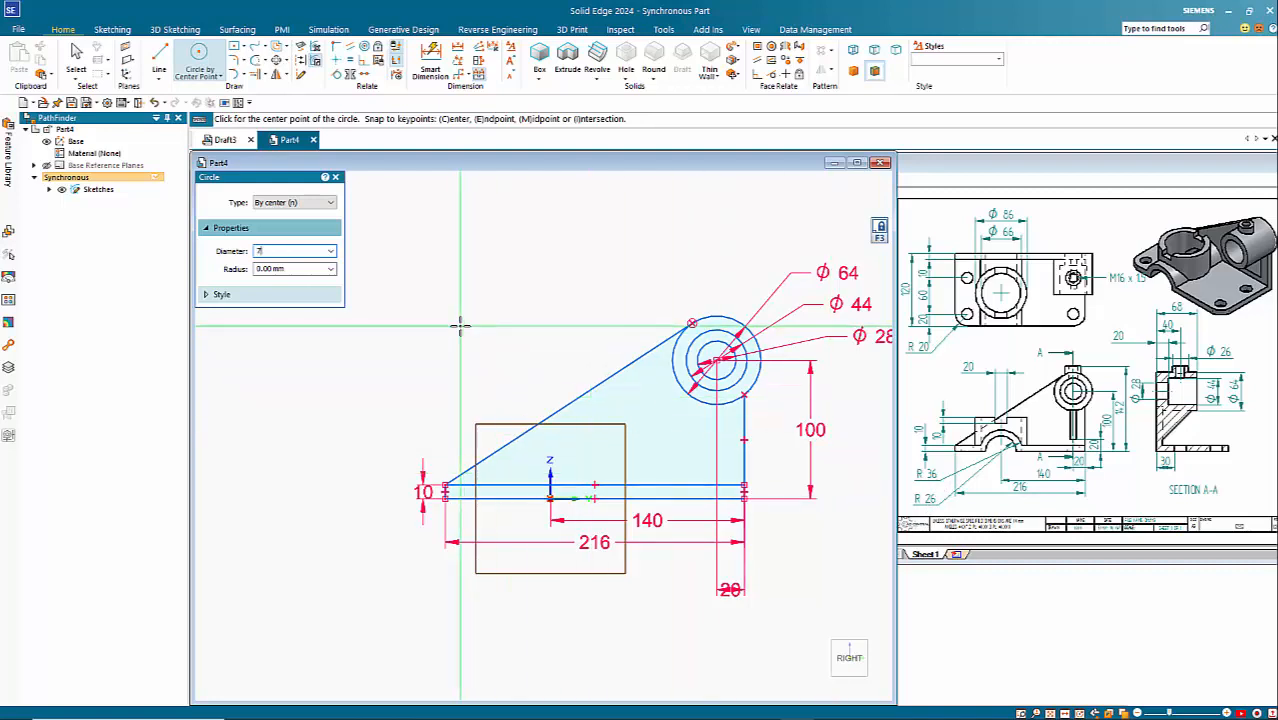
key("Tab")
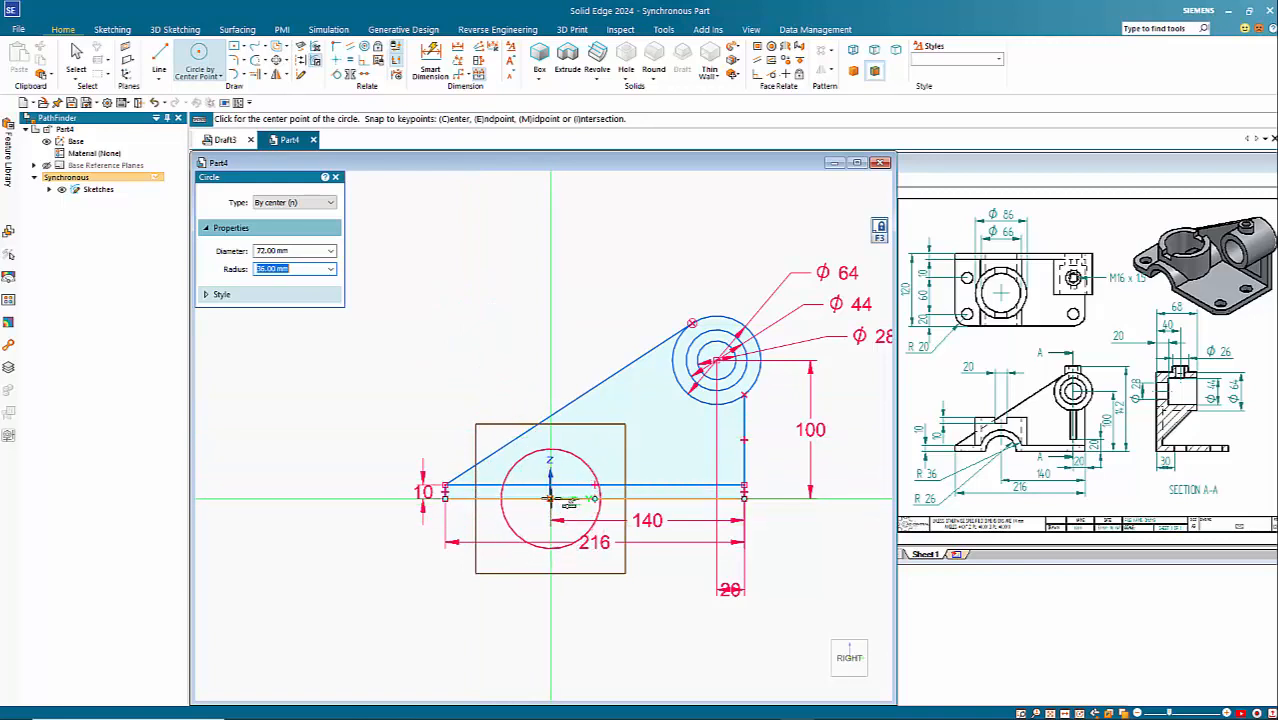
left_click(550, 490)
type("5")
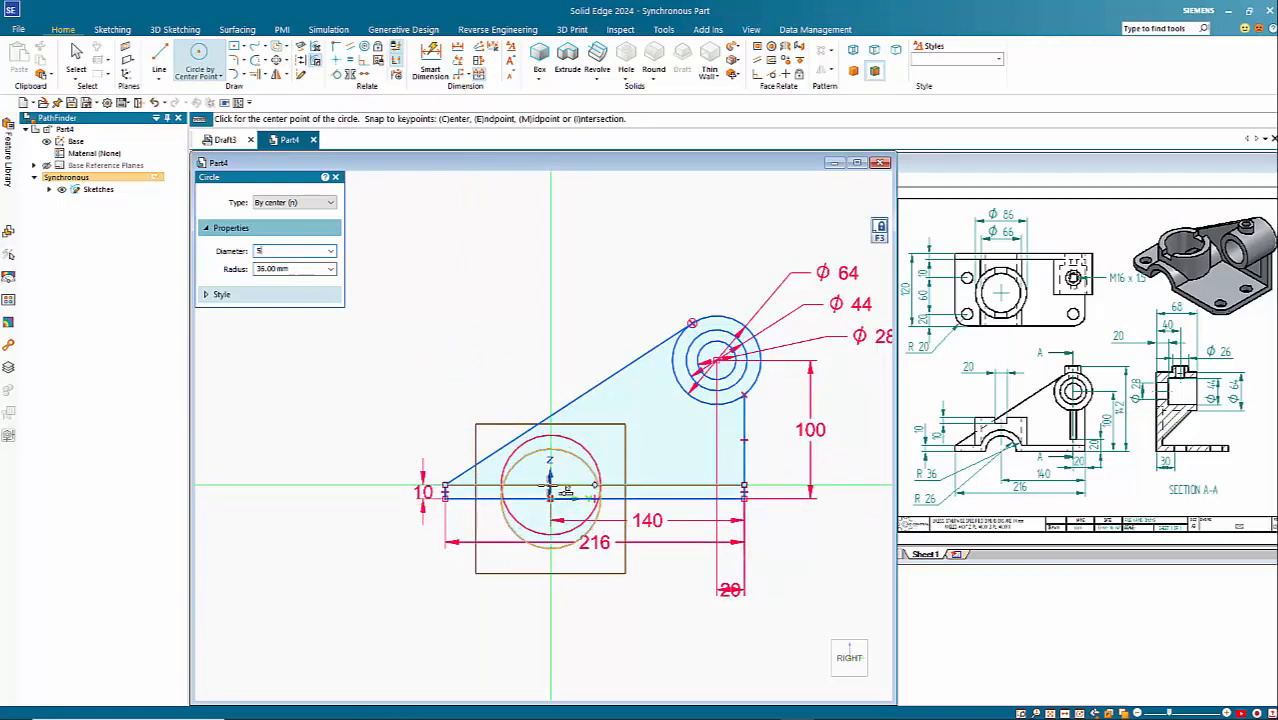
type("2")
key("Return")
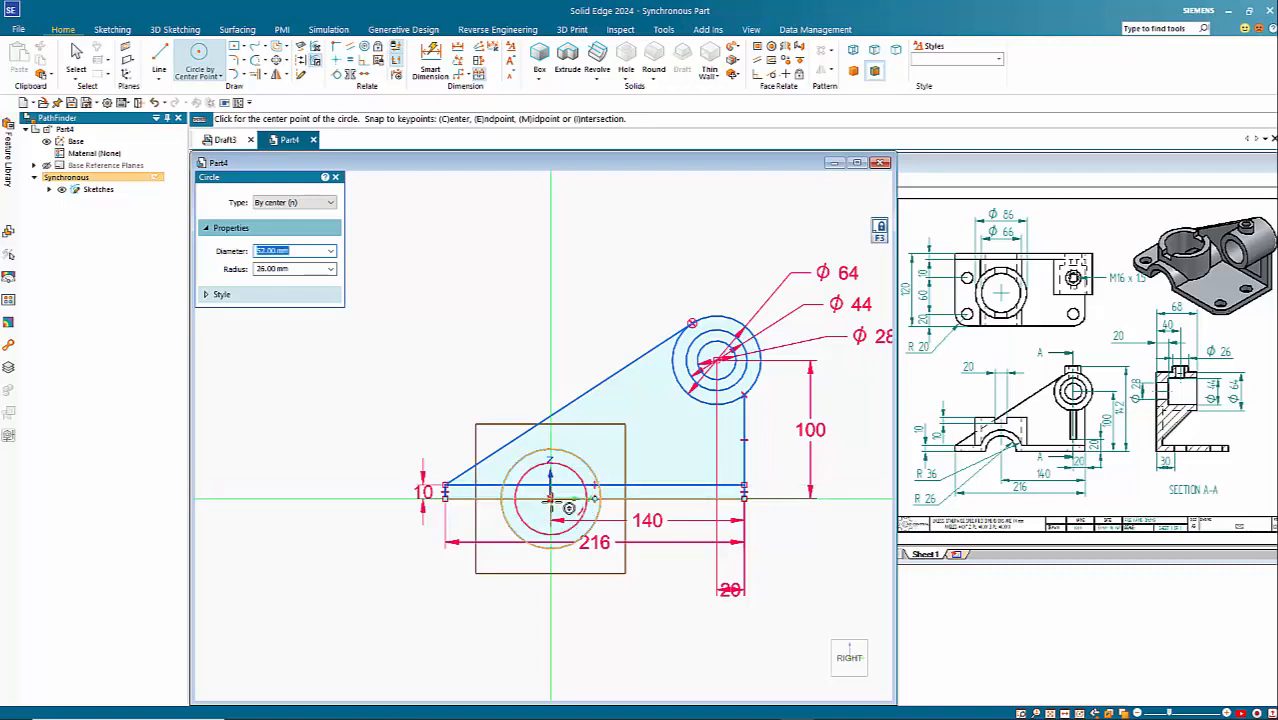
left_click(550, 497)
key("Escape")
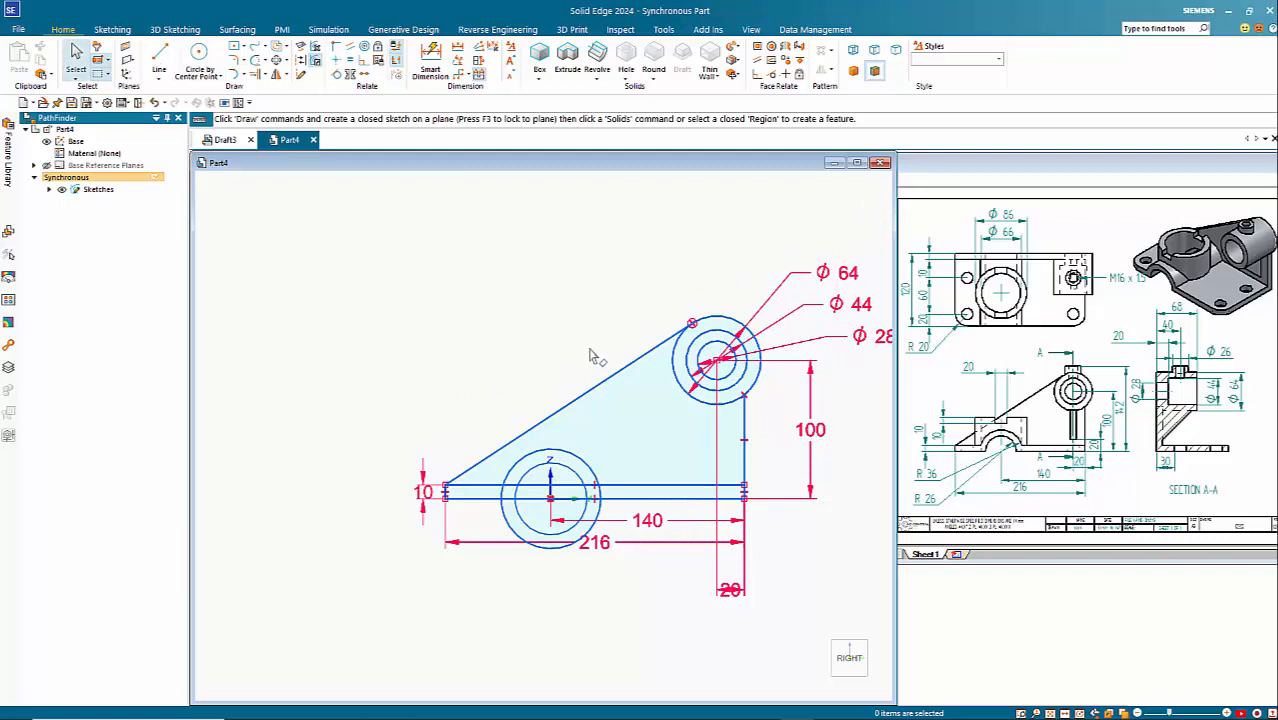
Step: Extrude the base plate regions together with the upper half-ring between the 72 and 52 mm circles by 120 mm towards positive X
key("ctrl+i")
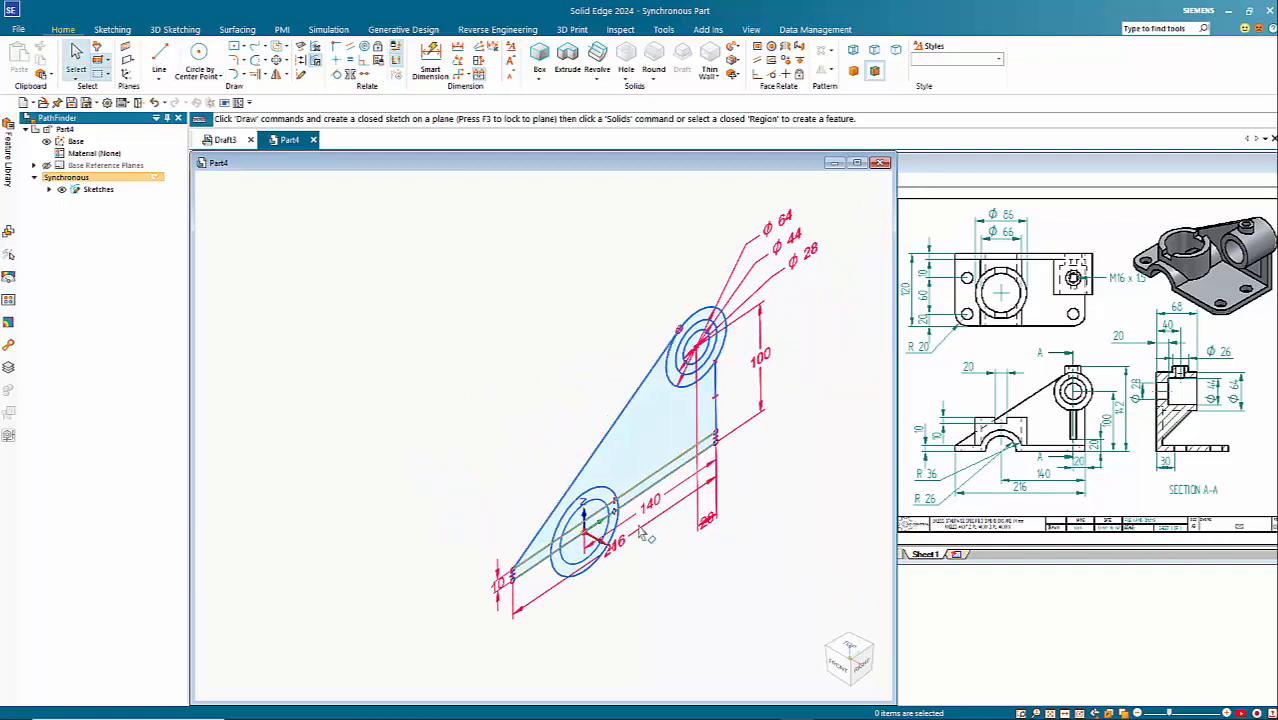
scroll(595, 578, "up", 5)
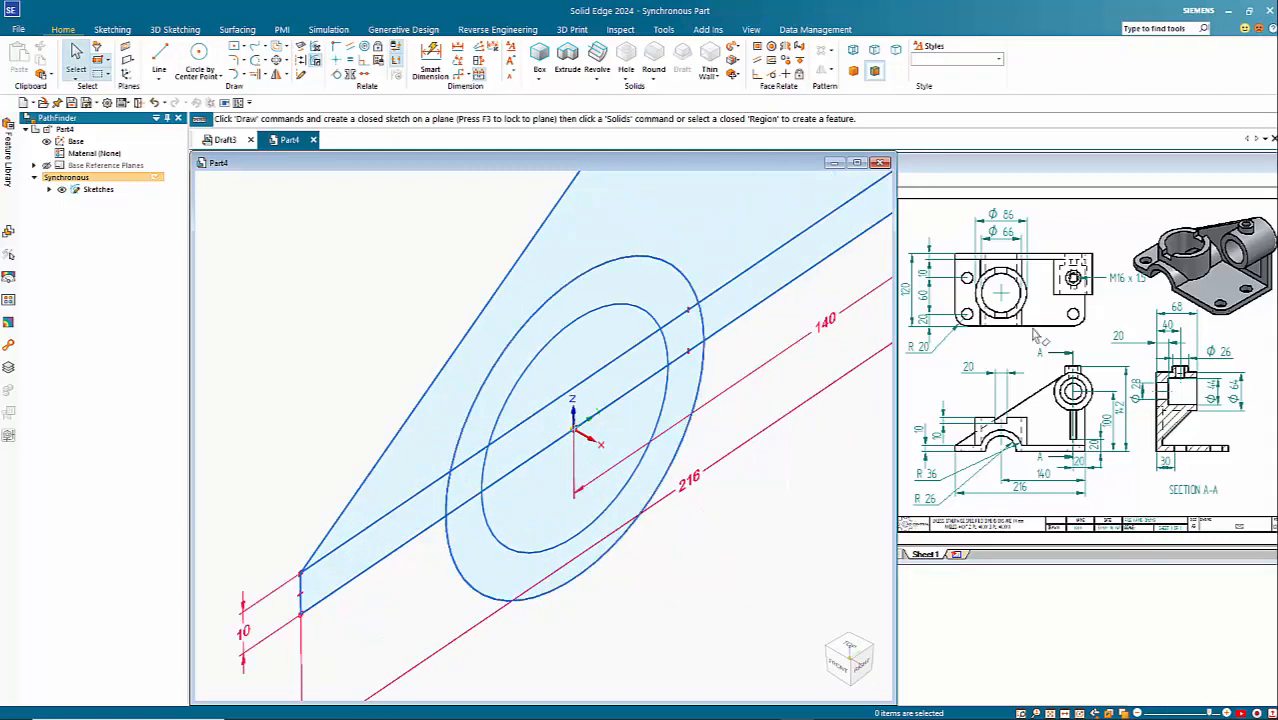
left_click(391, 540)
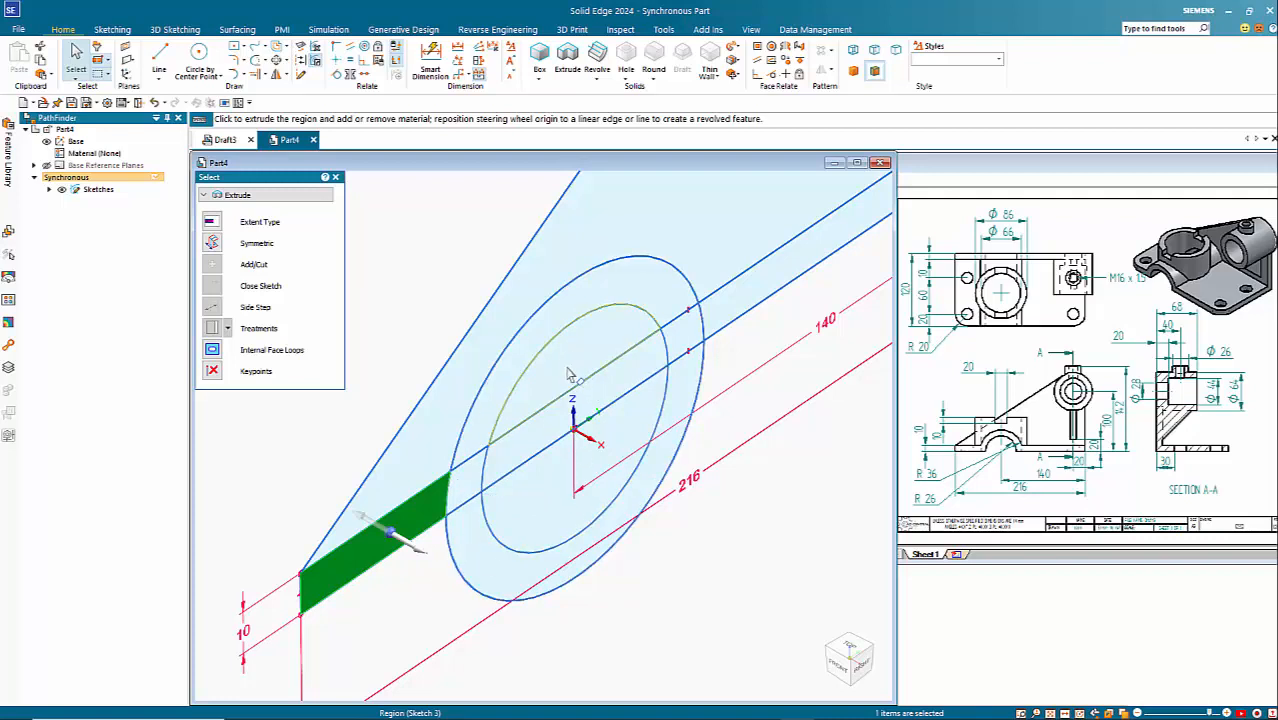
left_click(467, 488)
left_click(485, 424)
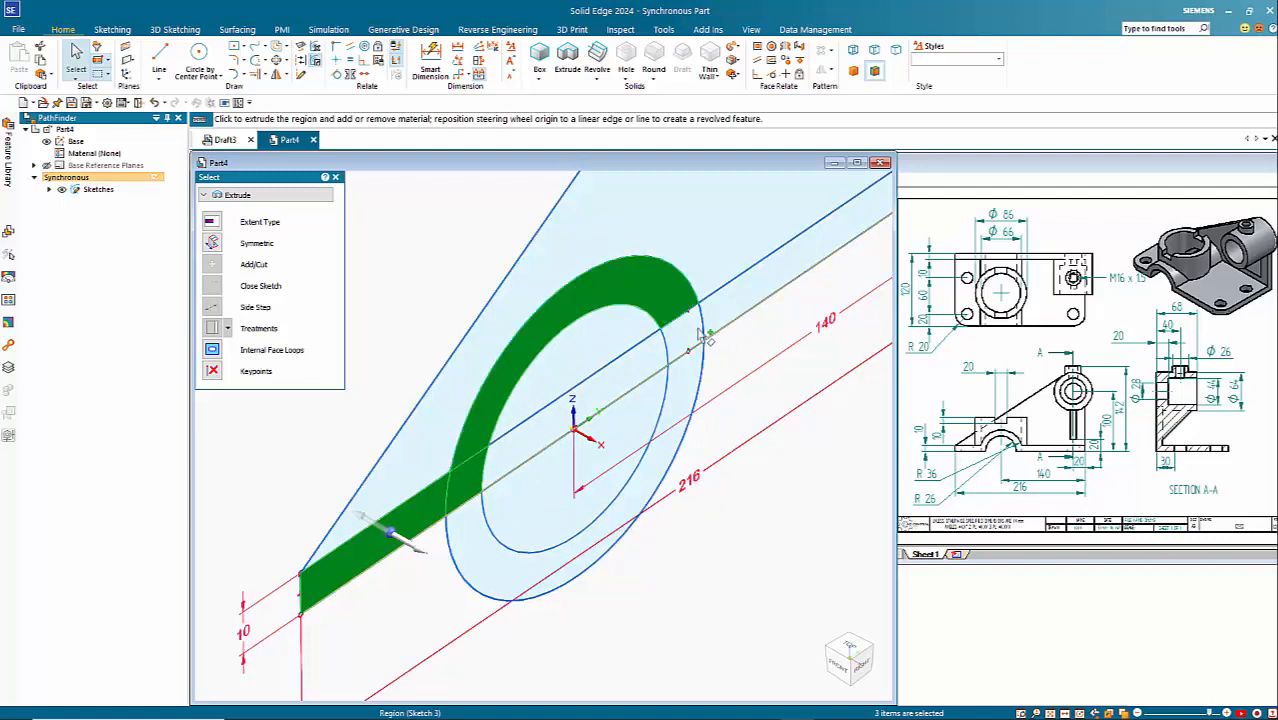
left_click(686, 324)
left_click(744, 302)
scroll(705, 443, "down", 4)
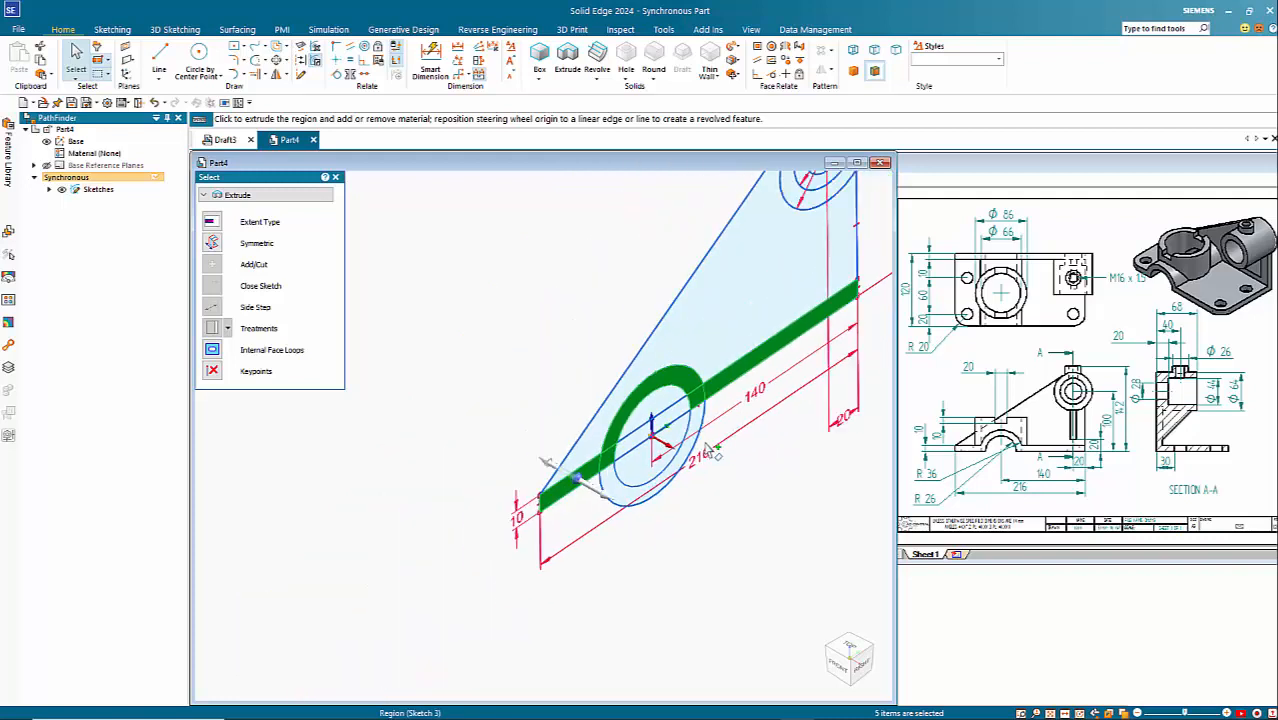
scroll(706, 446, "down", 2)
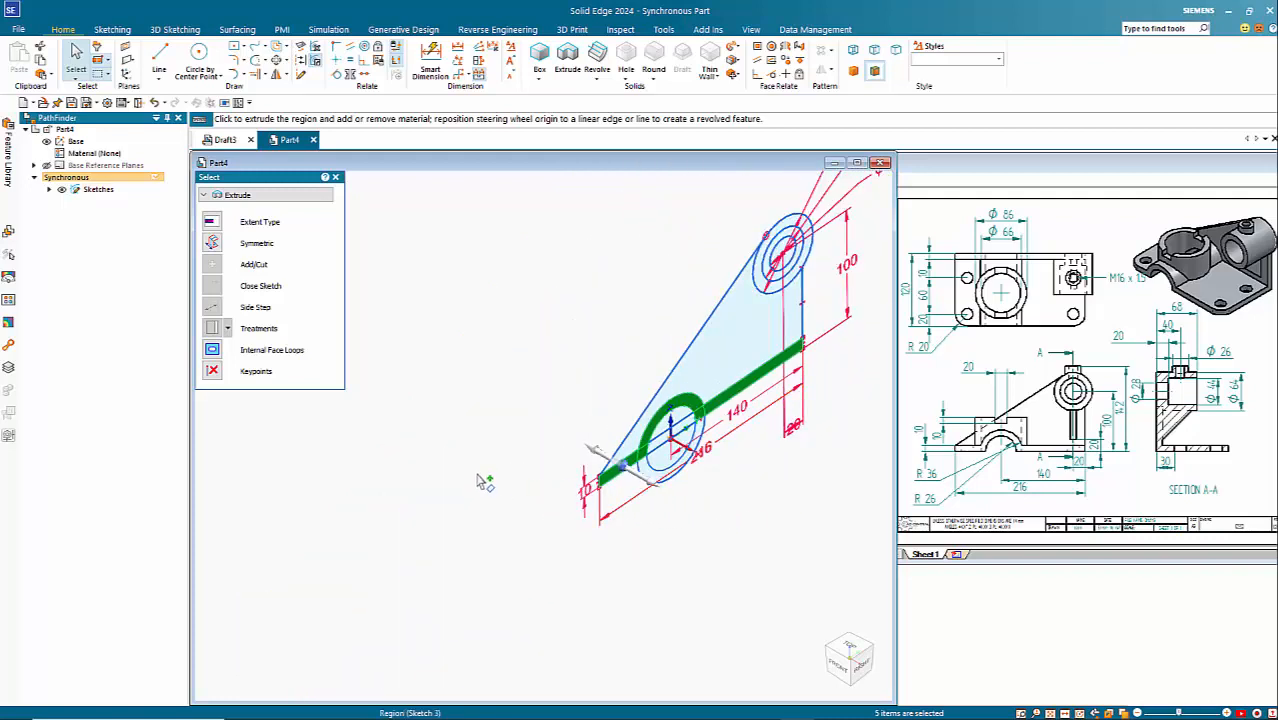
left_click(651, 488)
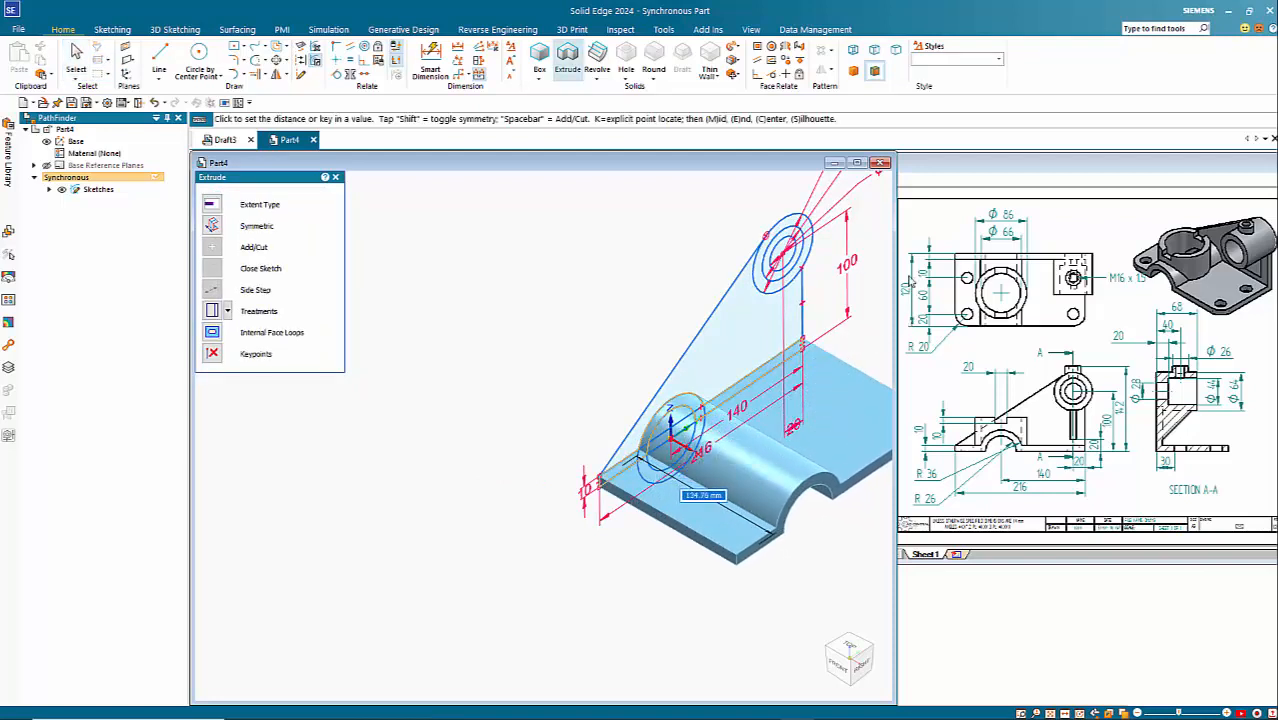
type("120")
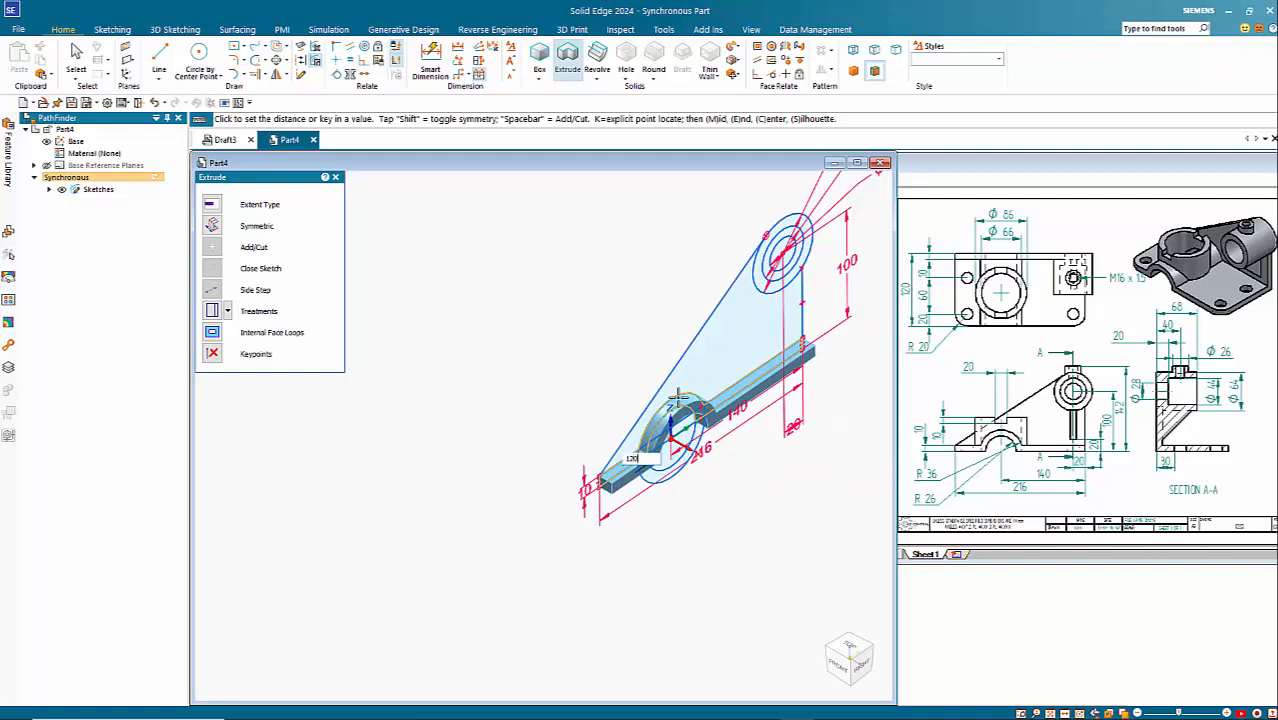
key("Return")
Step: Extrude the ring between the 64 and 44 mm circles by 68 mm in the same direction as the base plate
middle_click_drag(590, 455, 379, 471, "shift")
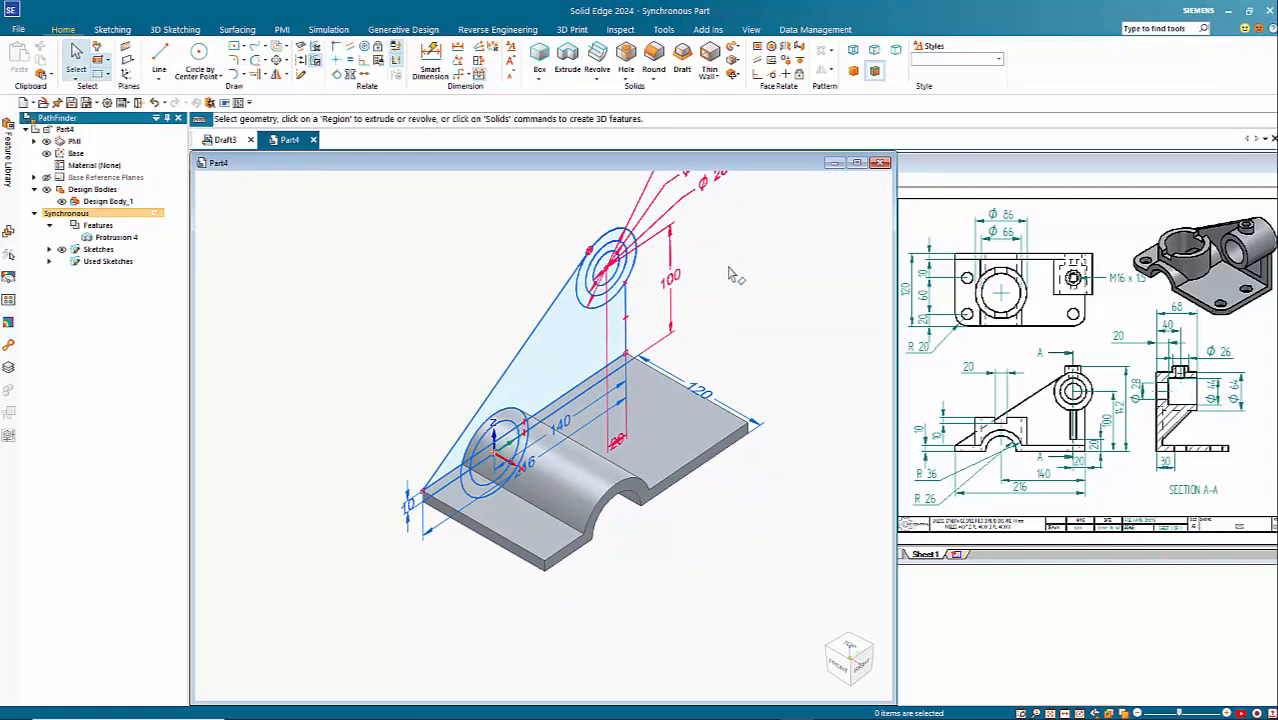
left_click(583, 288)
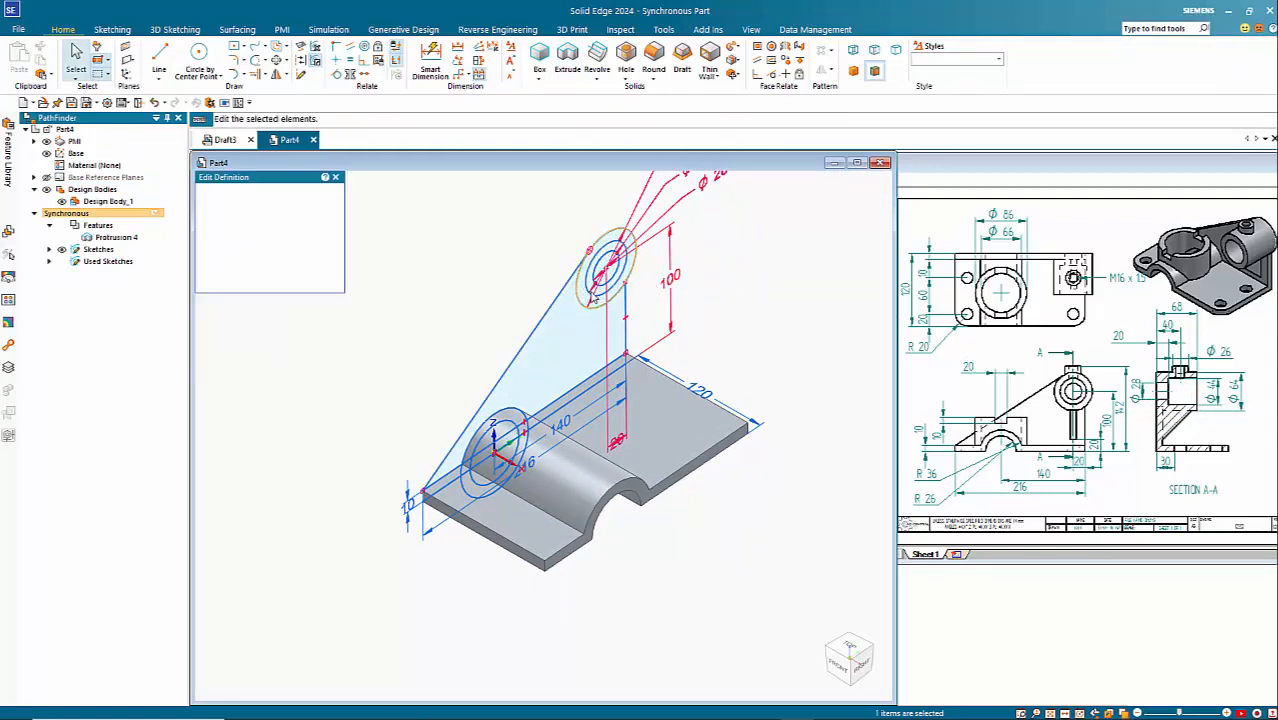
scroll(600, 298, "up", 3)
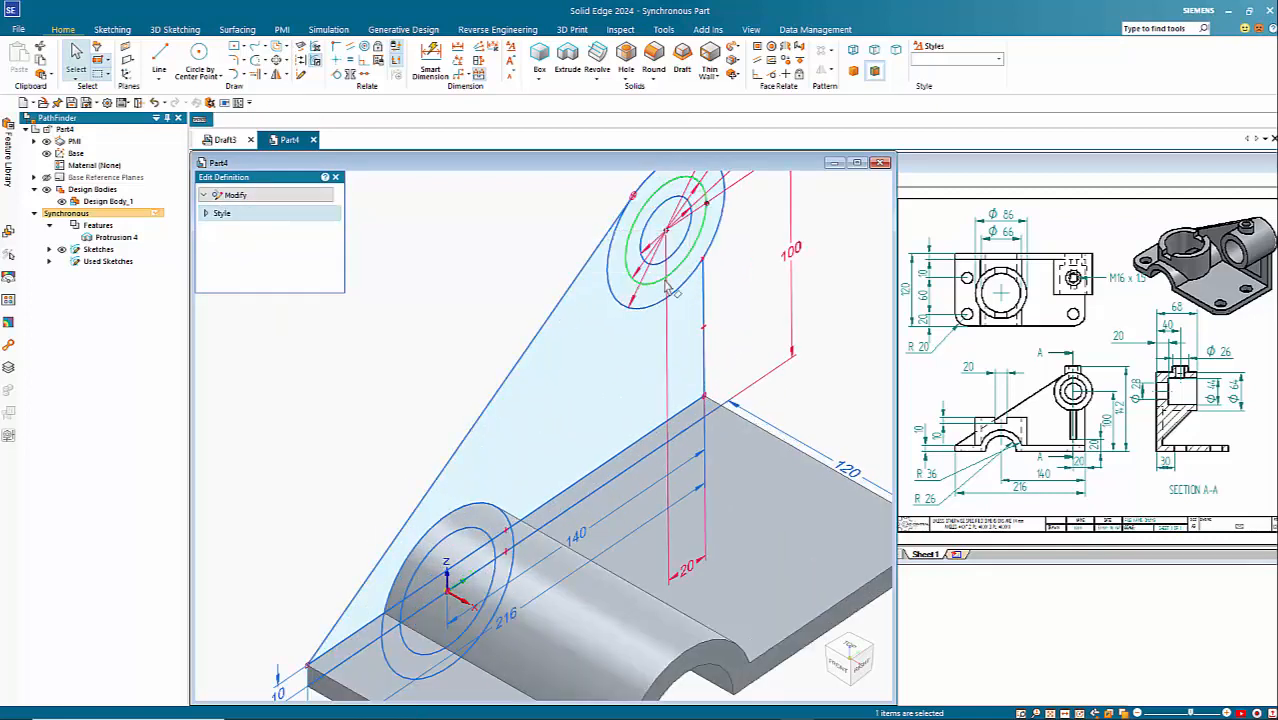
key("Escape")
left_click(668, 292)
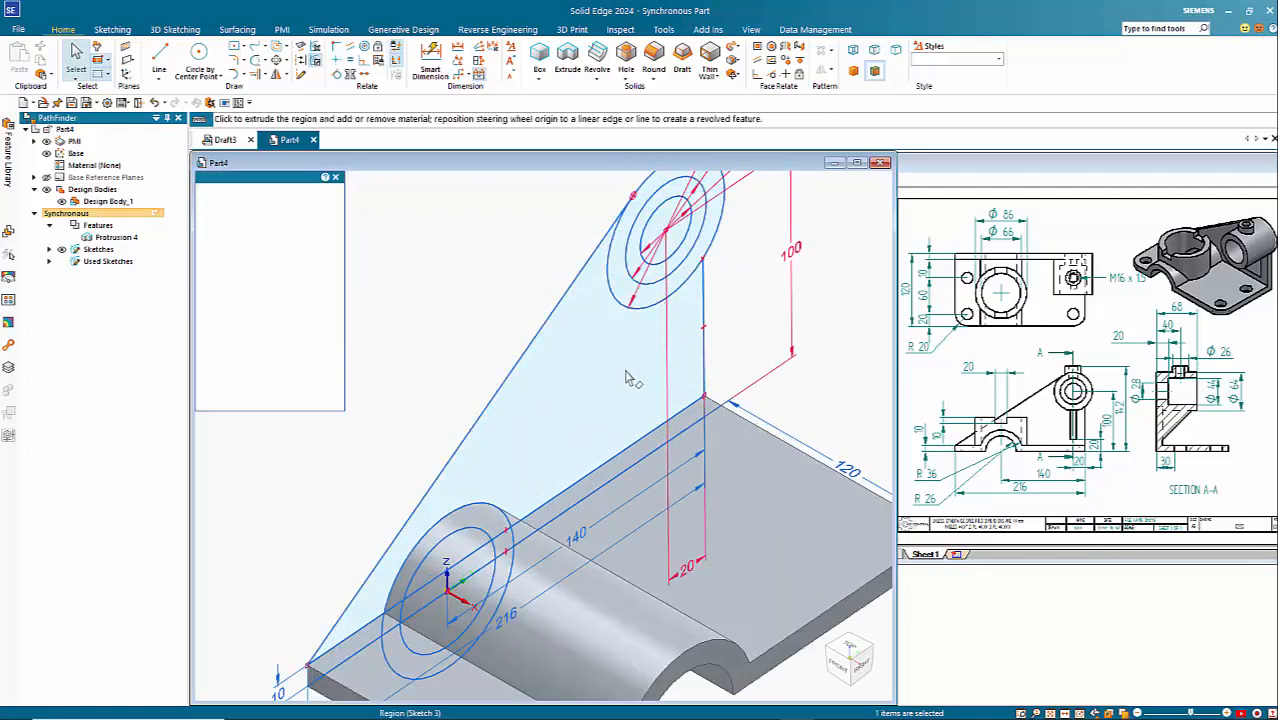
scroll(622, 383, "down", 3)
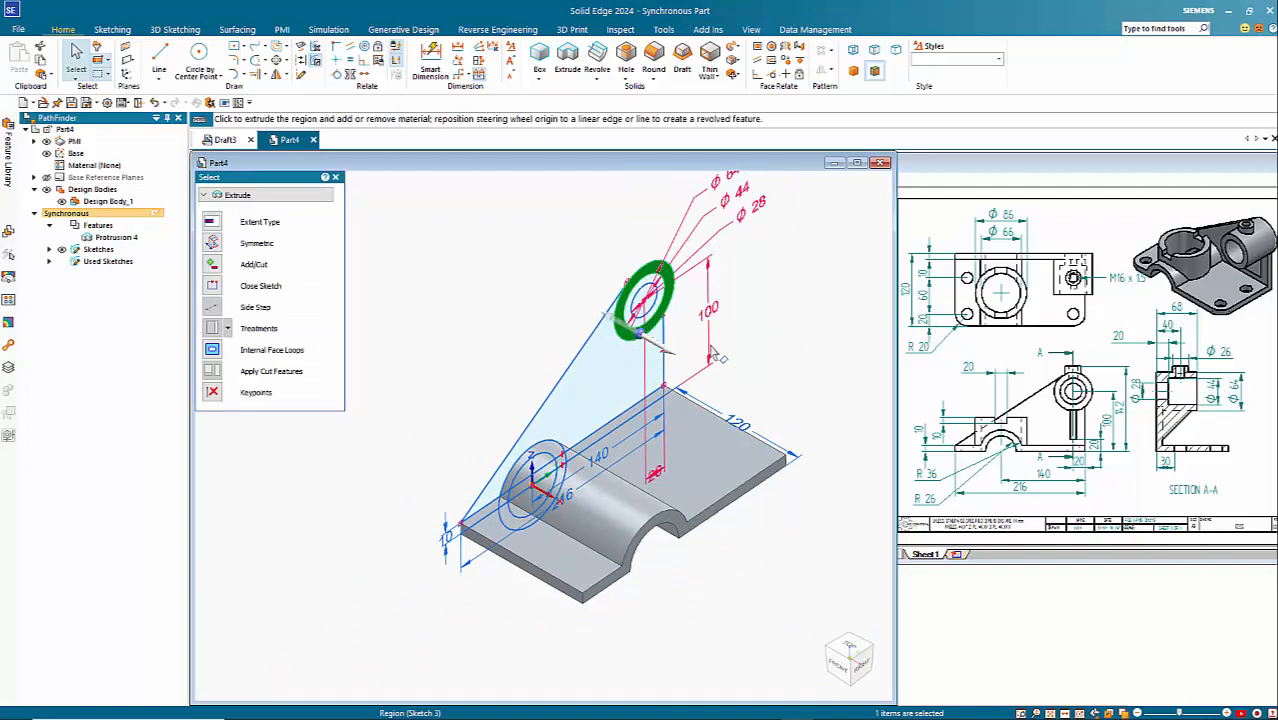
left_click(678, 353)
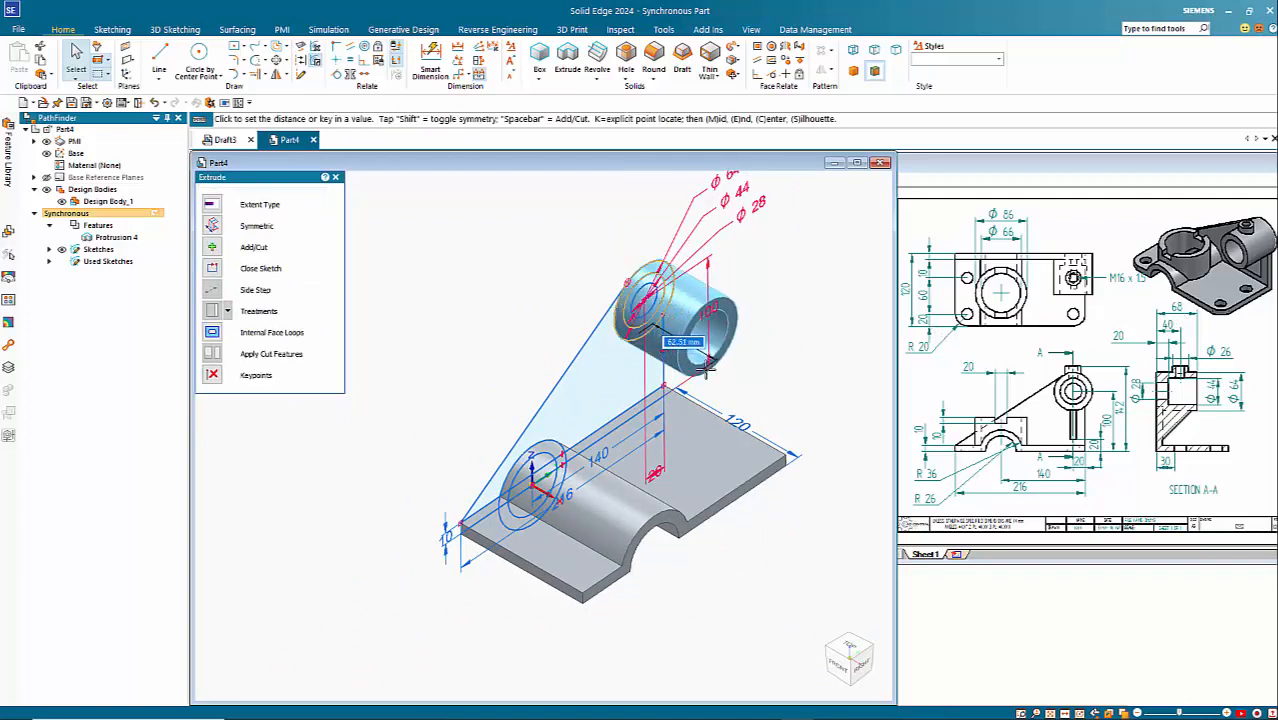
type("6")
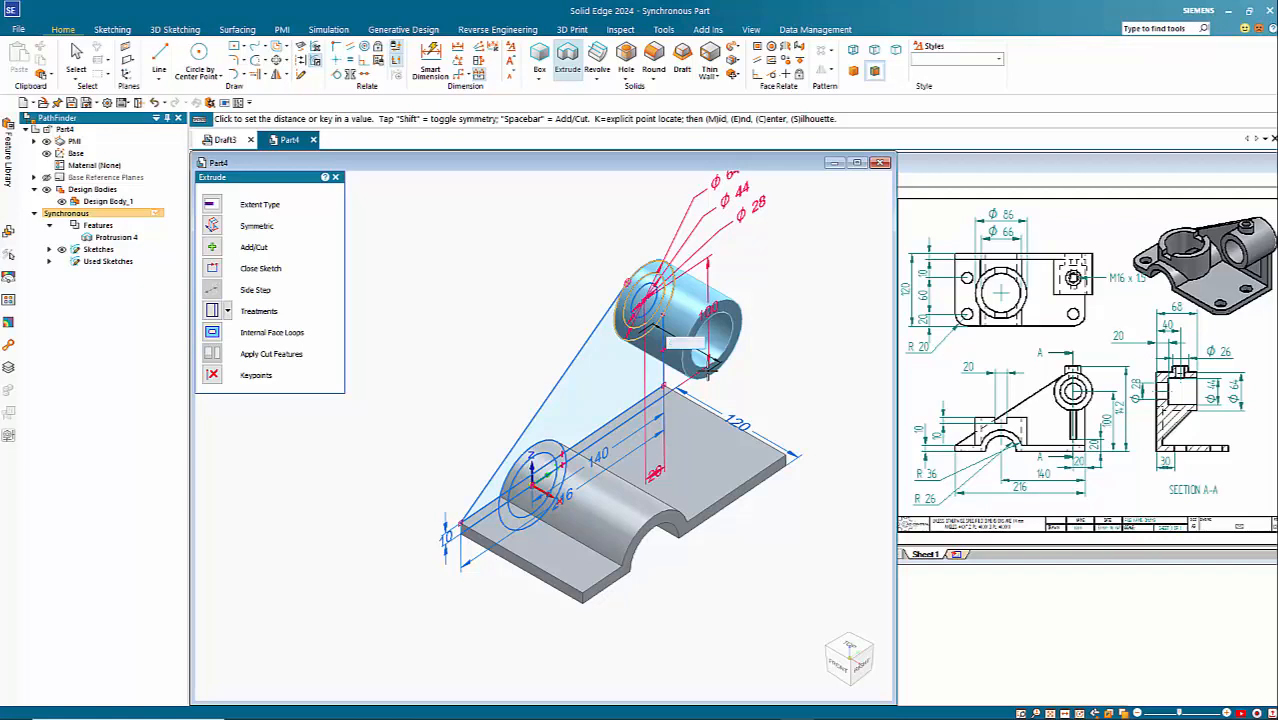
key("Return")
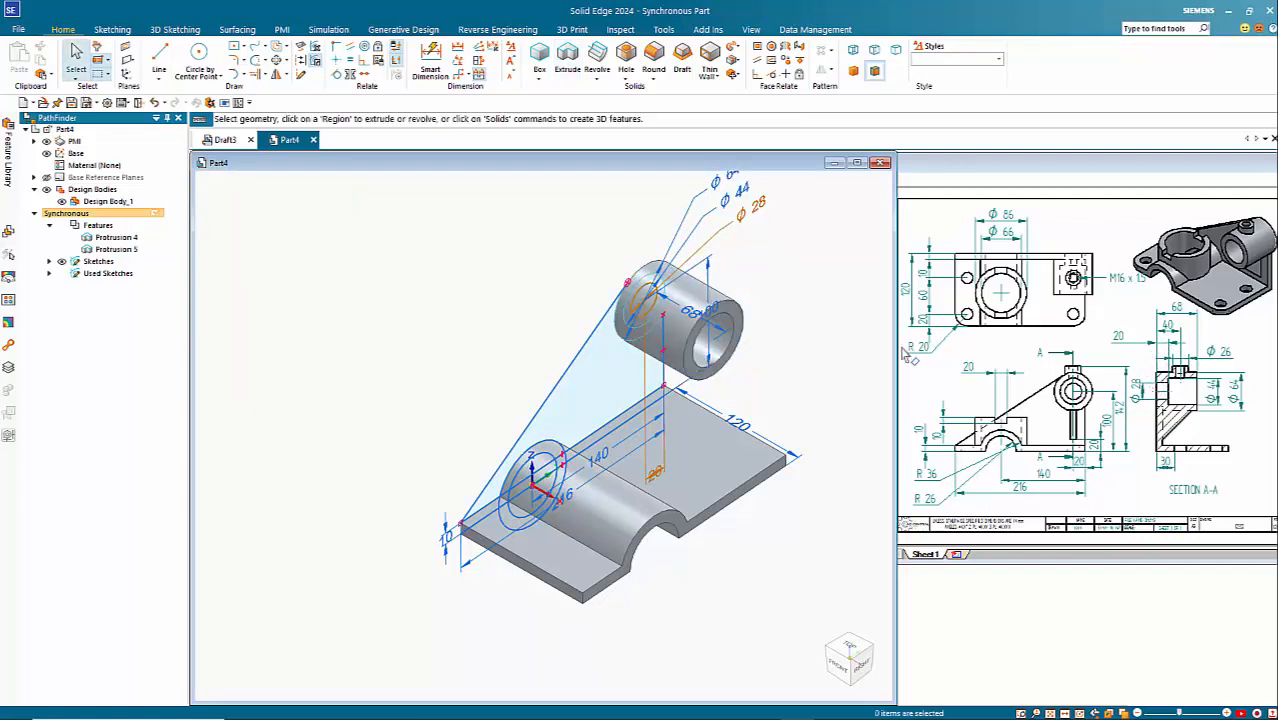
Step: Extrude the ring between the 44 and 28 mm circles into the boss to form its narrowed rear bore
middle_click_drag(597, 358, 764, 360)
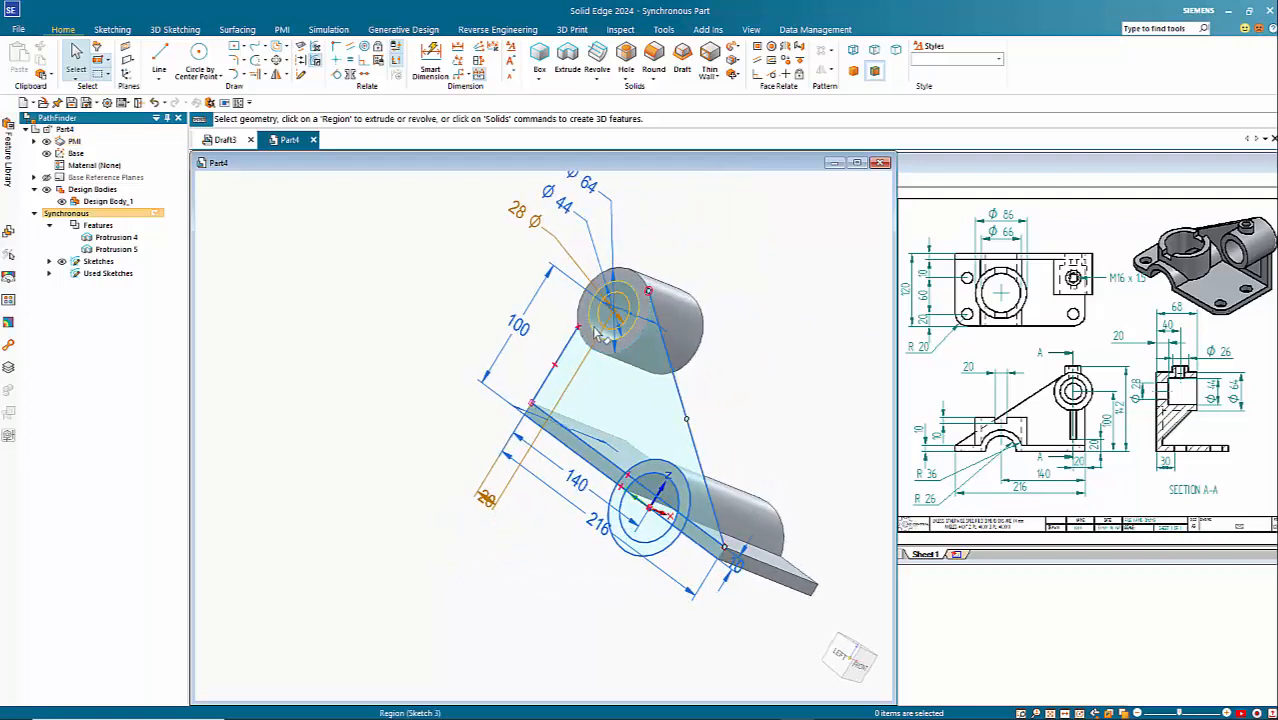
scroll(603, 333, "up", 3)
left_click(598, 310)
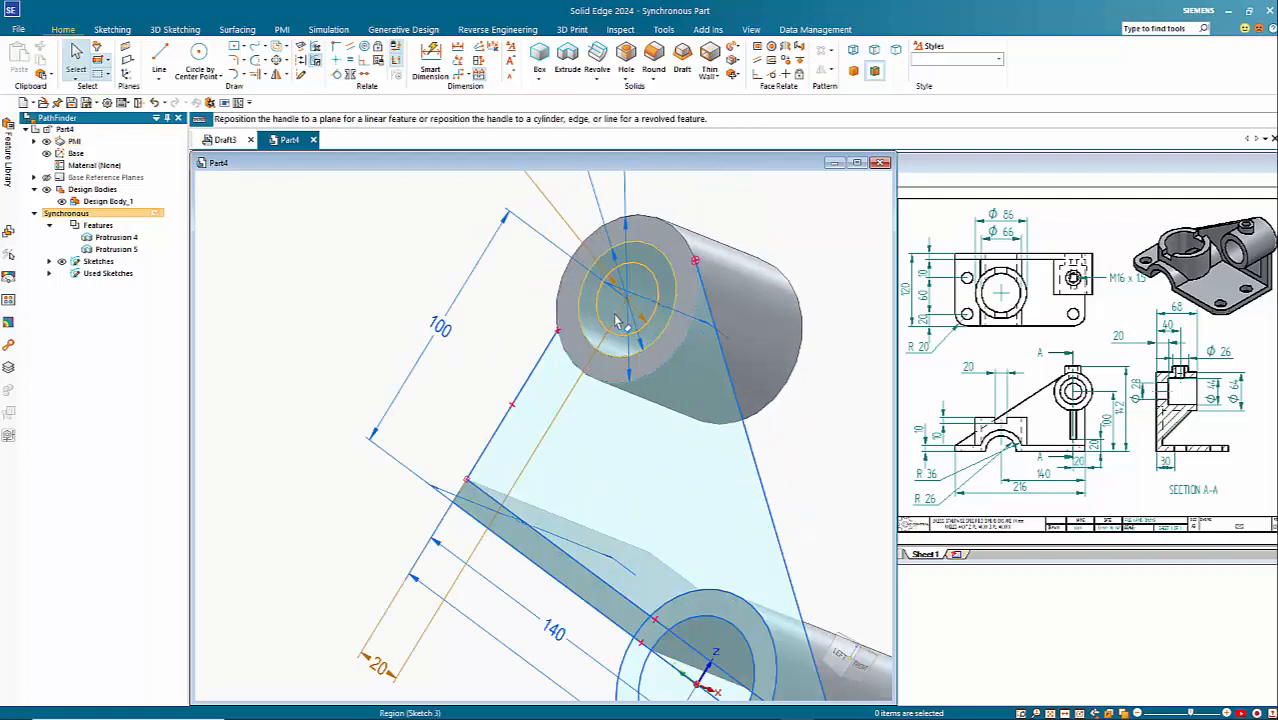
left_click(573, 294)
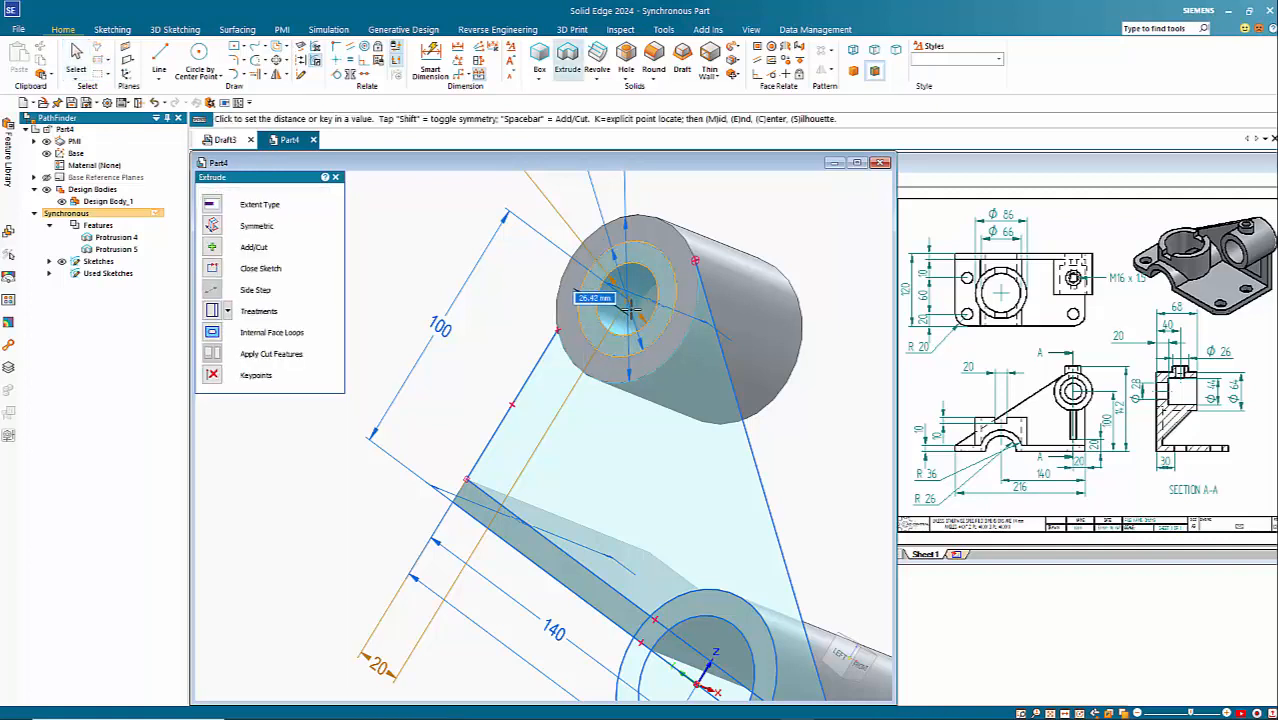
left_click(630, 310)
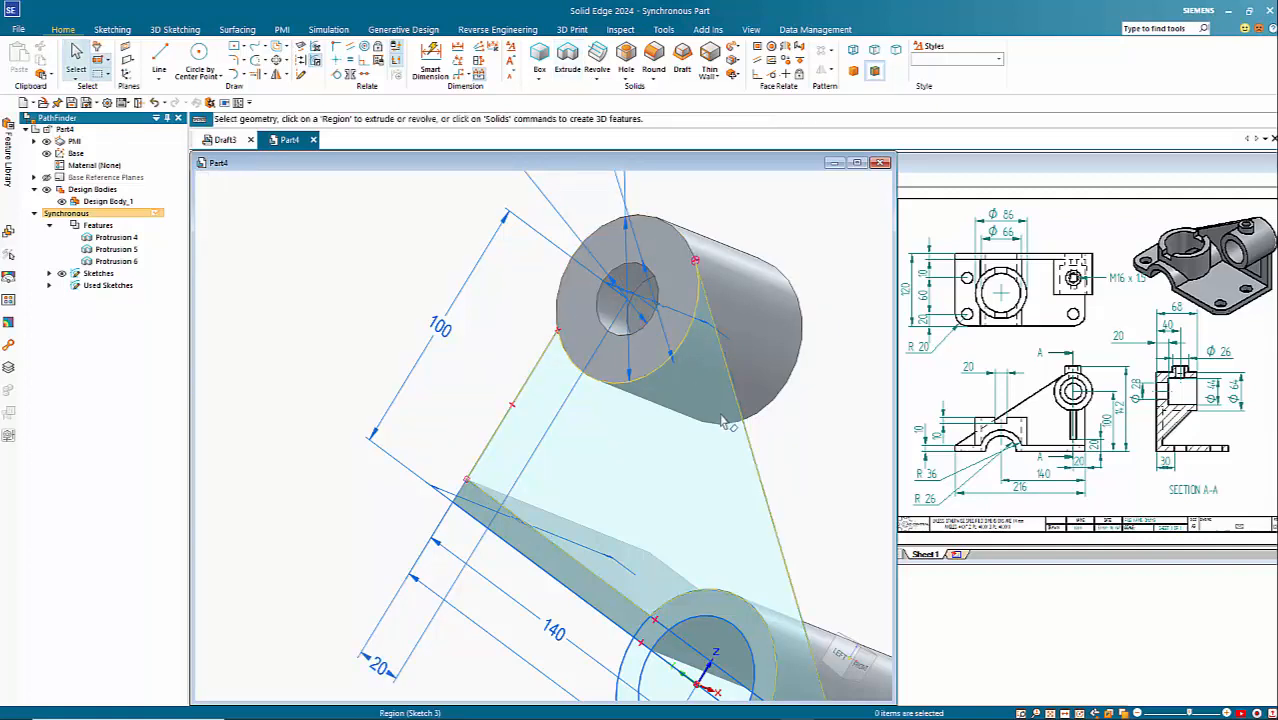
Step: Extrude the sloped region between the base plate and the boss by 10 mm towards positive X as the rib
middle_click_drag(722, 420, 545, 393)
scroll(533, 400, "down", 4)
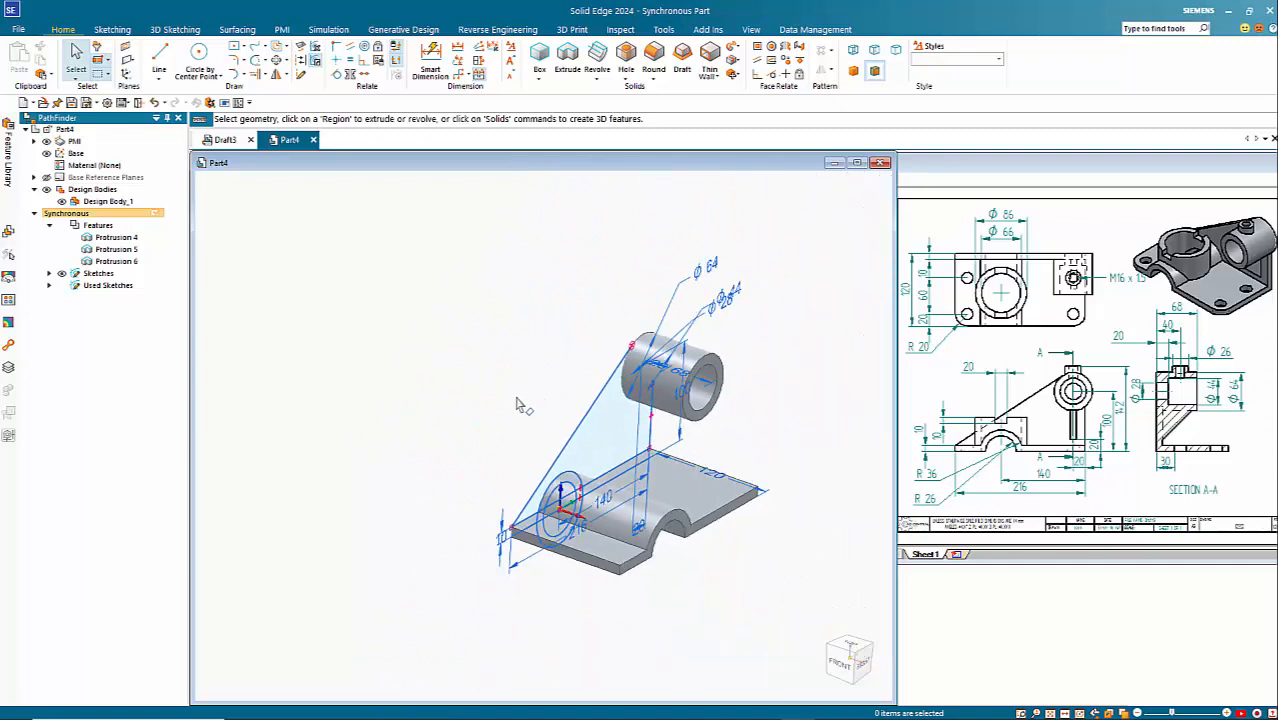
left_click(604, 445)
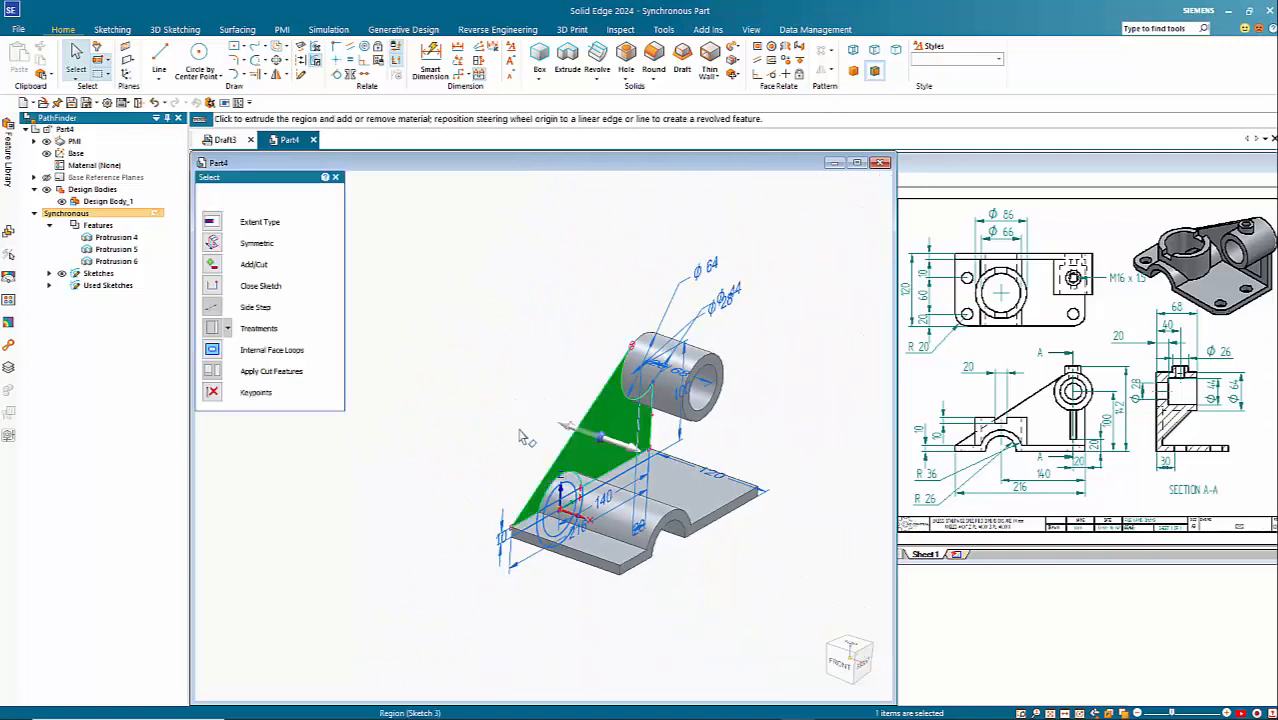
left_click(603, 442)
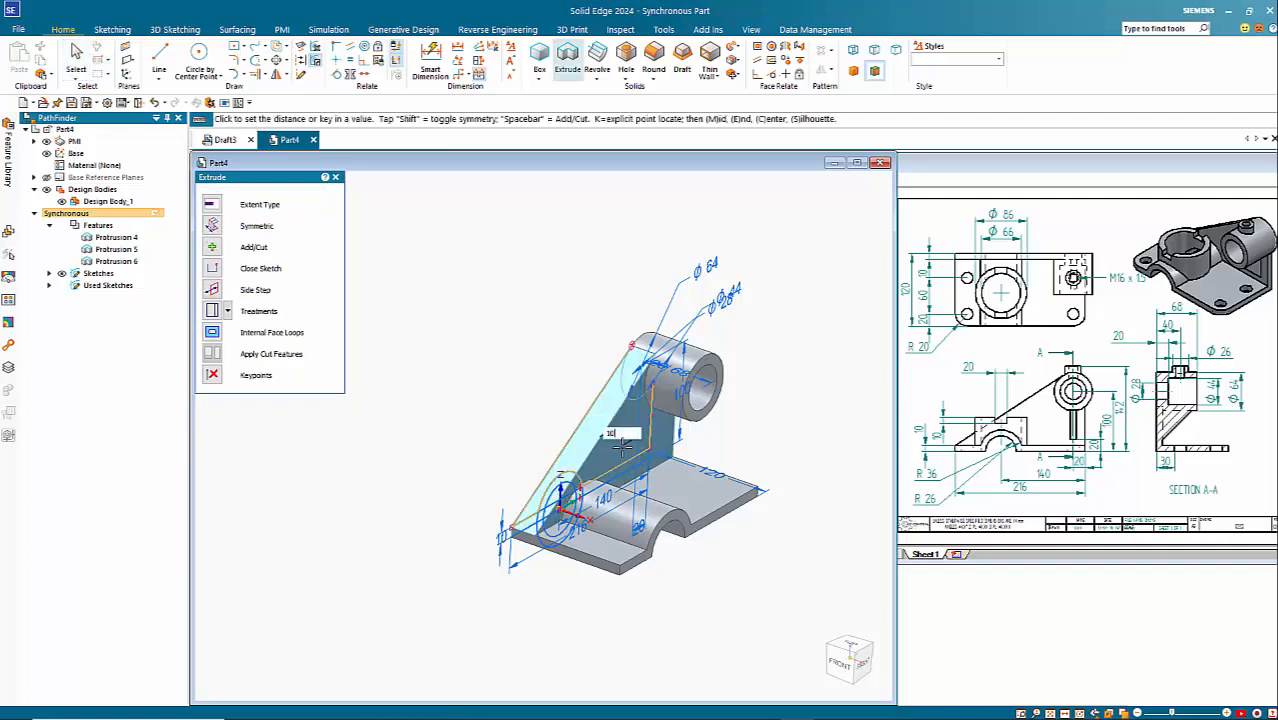
left_click(622, 447)
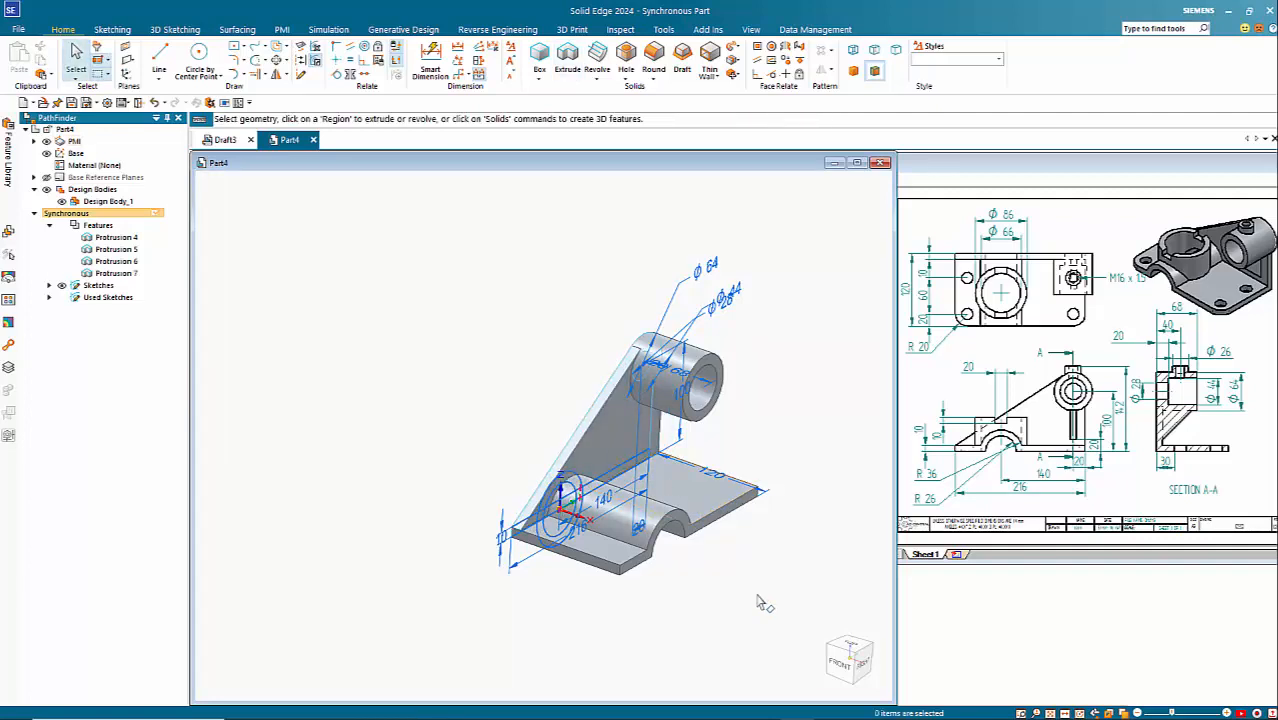
Step: Hide all sketches and the PMI dimensions, and list the individual dimensions in the model tree
left_click(62, 286)
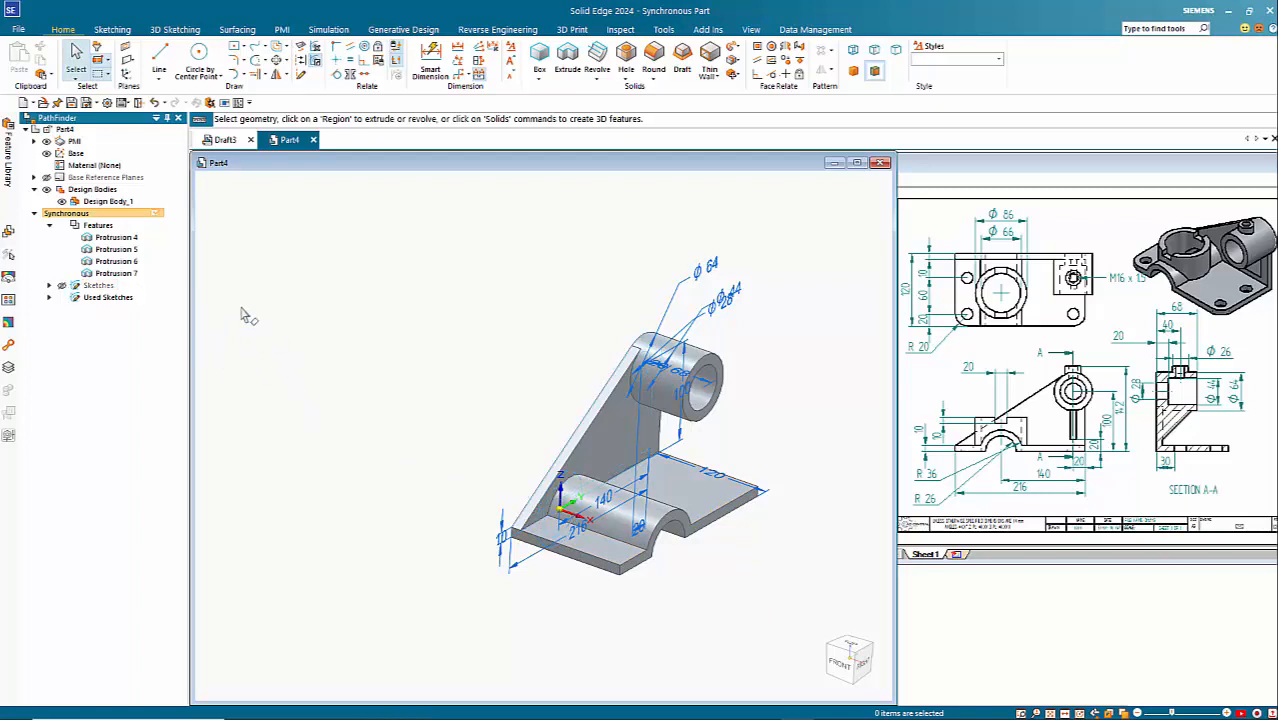
left_click(46, 141)
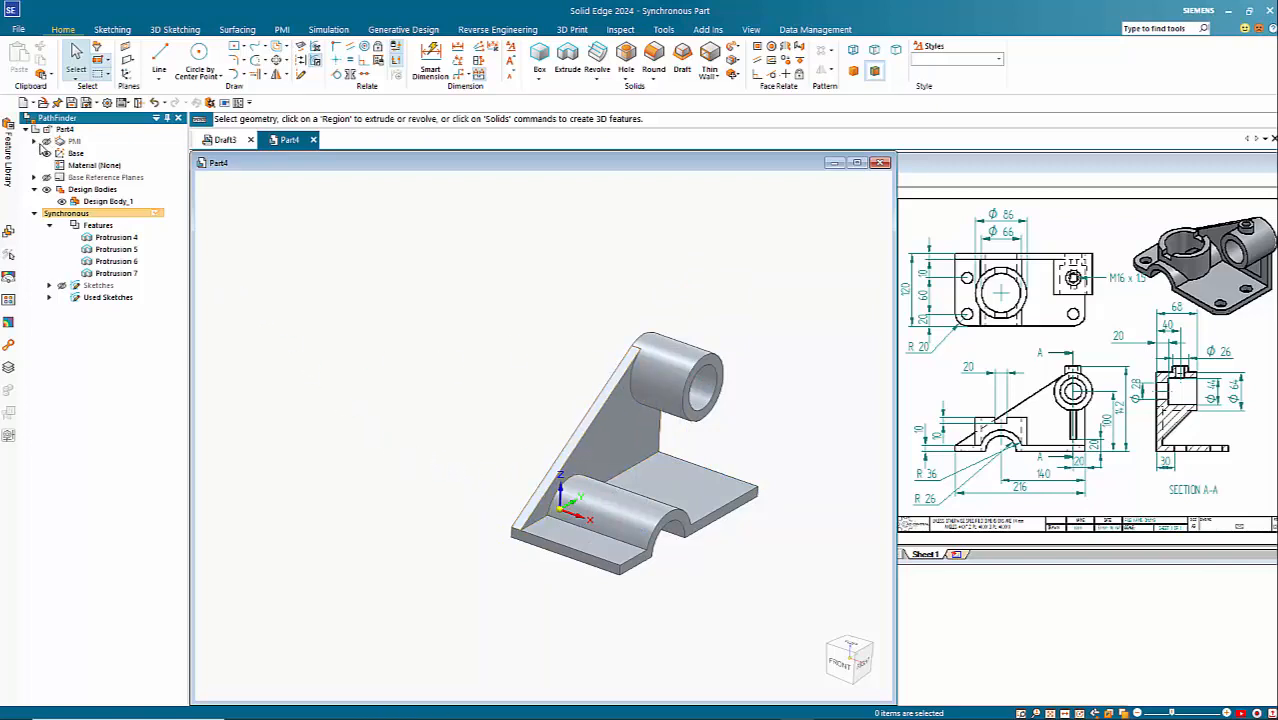
left_click(35, 141)
left_click(49, 153)
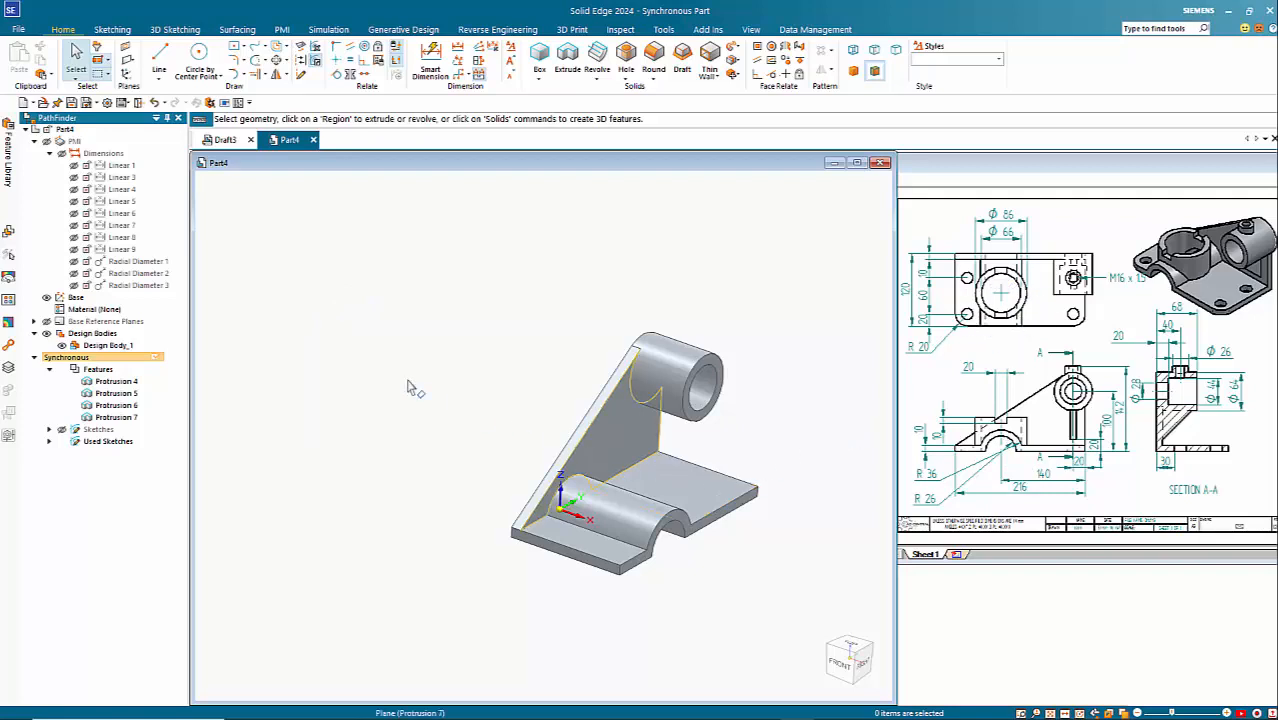
Step: Draw two concentric circles of 86 and 66 mm diameter beneath the arch, locked to the base plate's bottom face
left_click(199, 53)
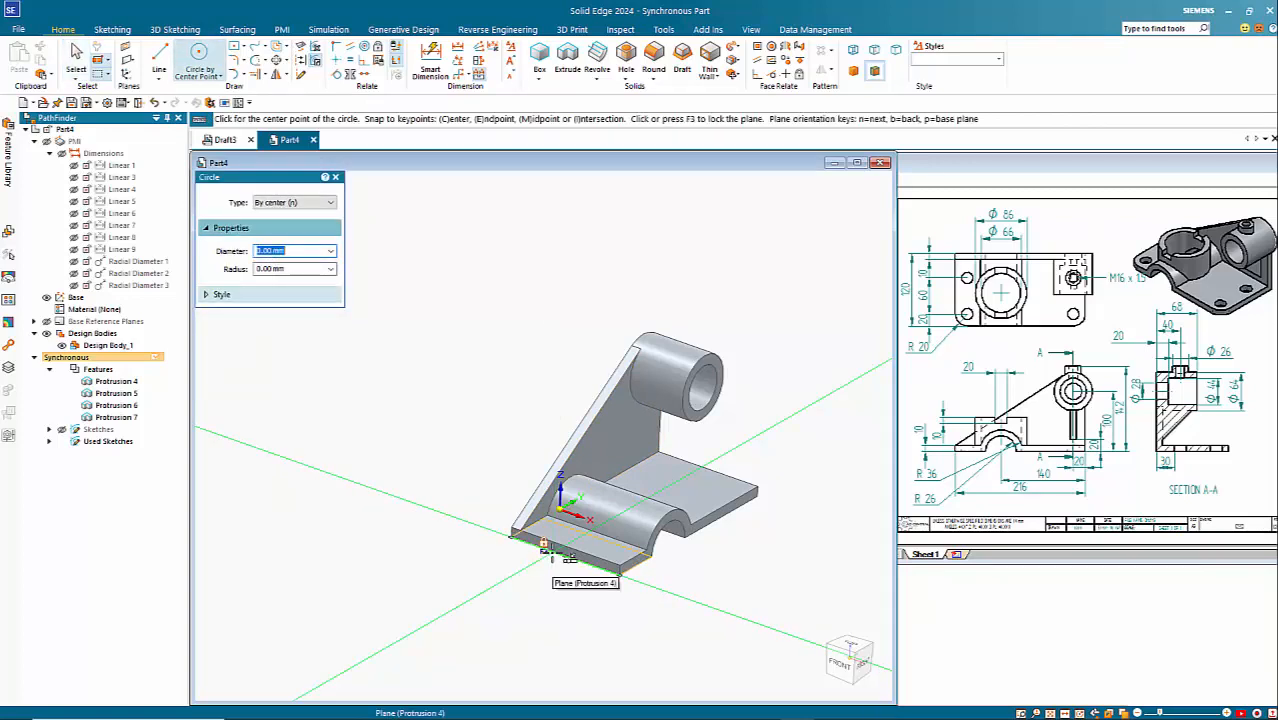
key("F3")
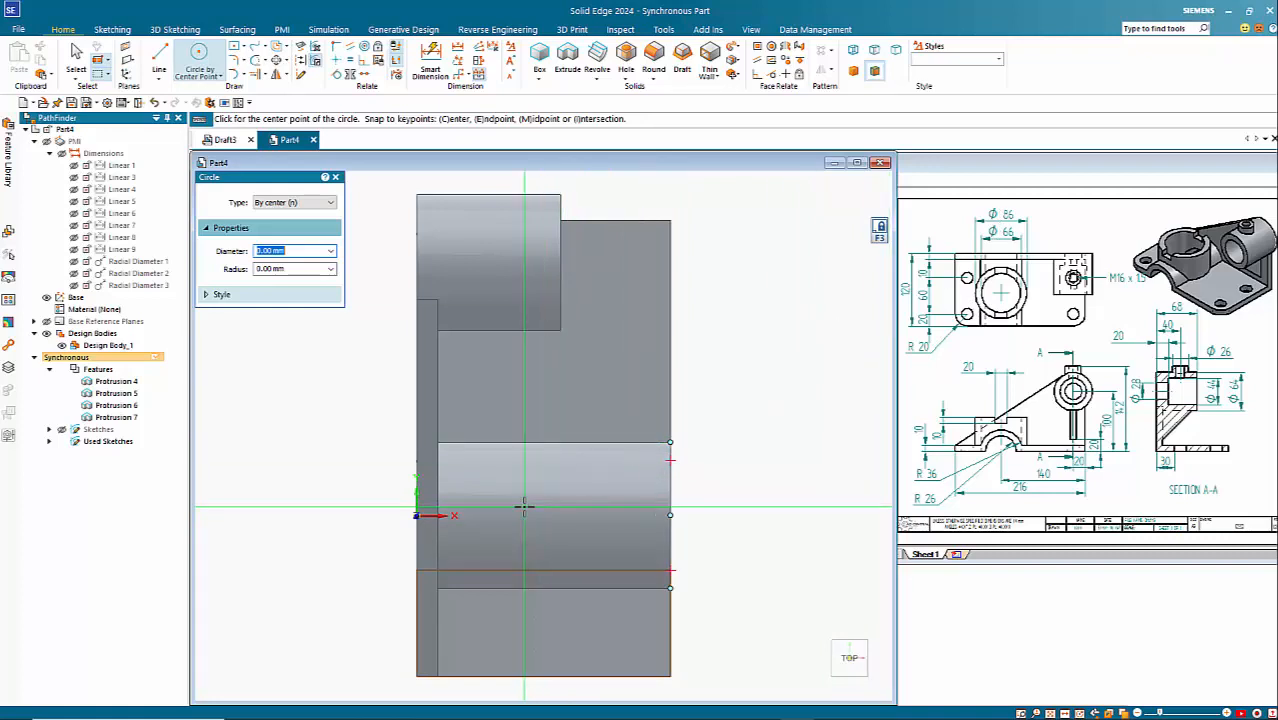
left_click(559, 515)
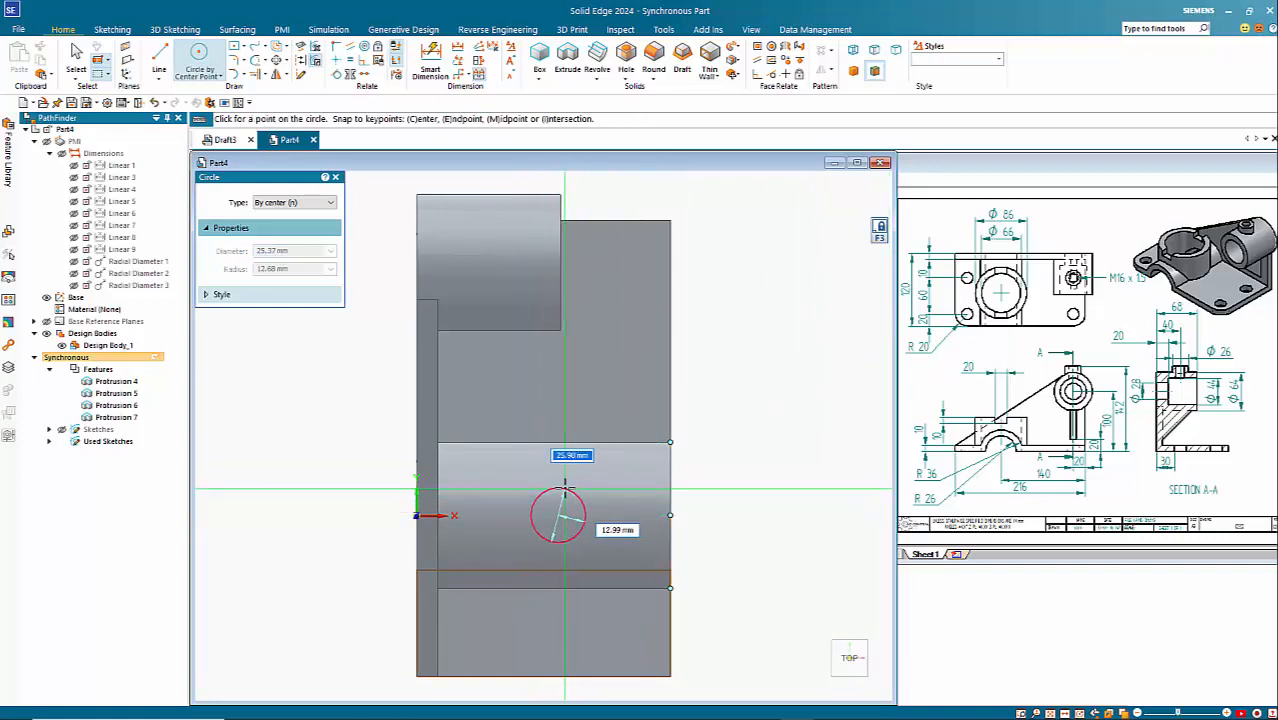
type("8")
key("Return")
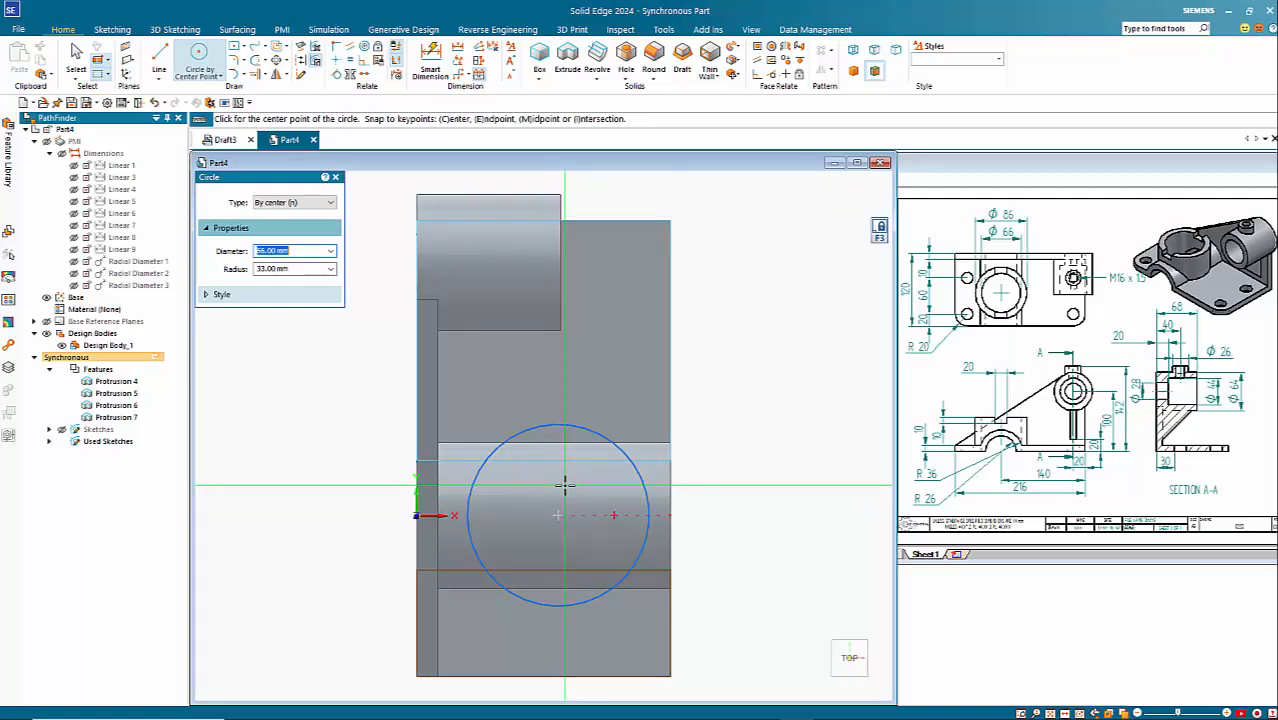
left_click(559, 515)
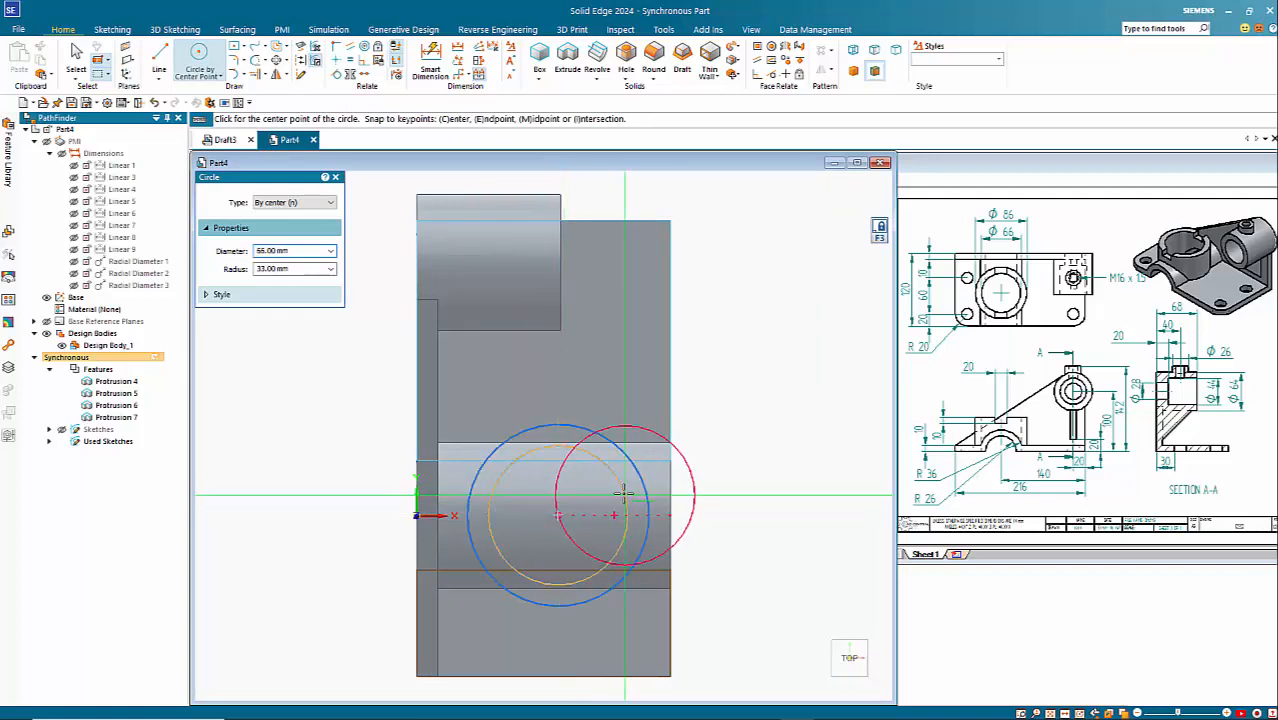
key("Escape")
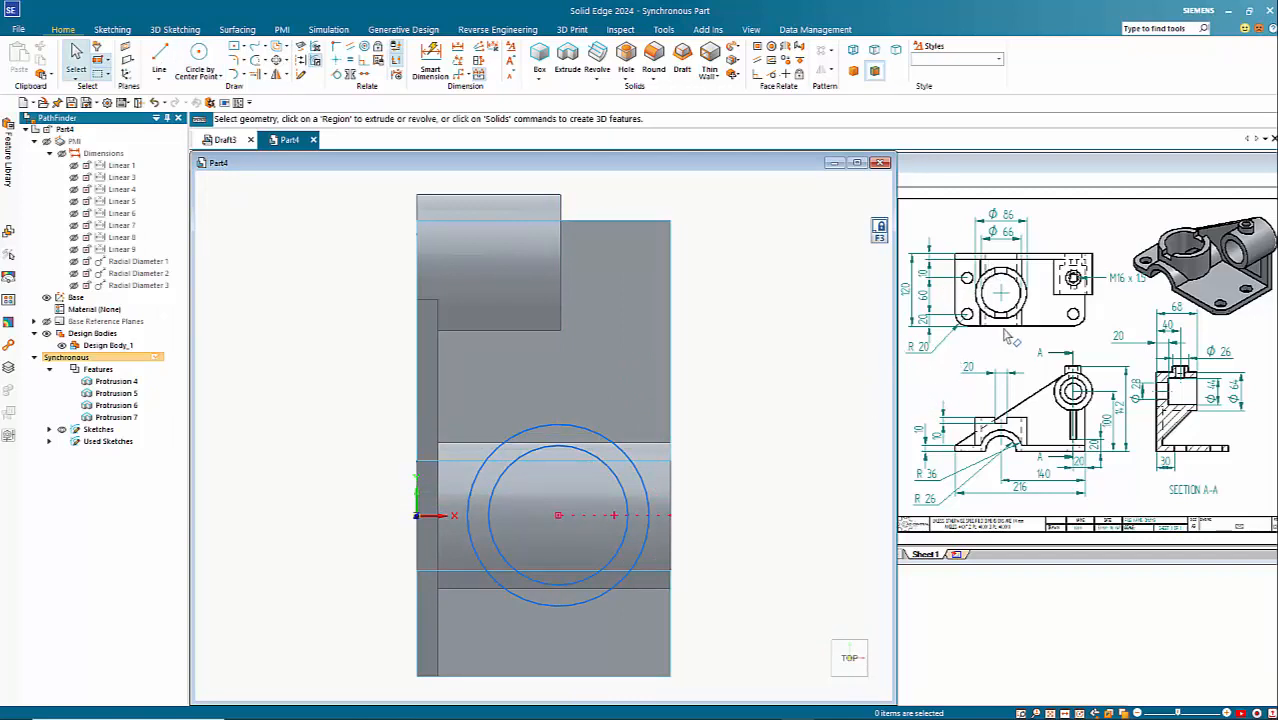
Step: Dimension the circles' centre at 55 mm from the base plate's edge opposite the rib
scroll(830, 377, "down", 2)
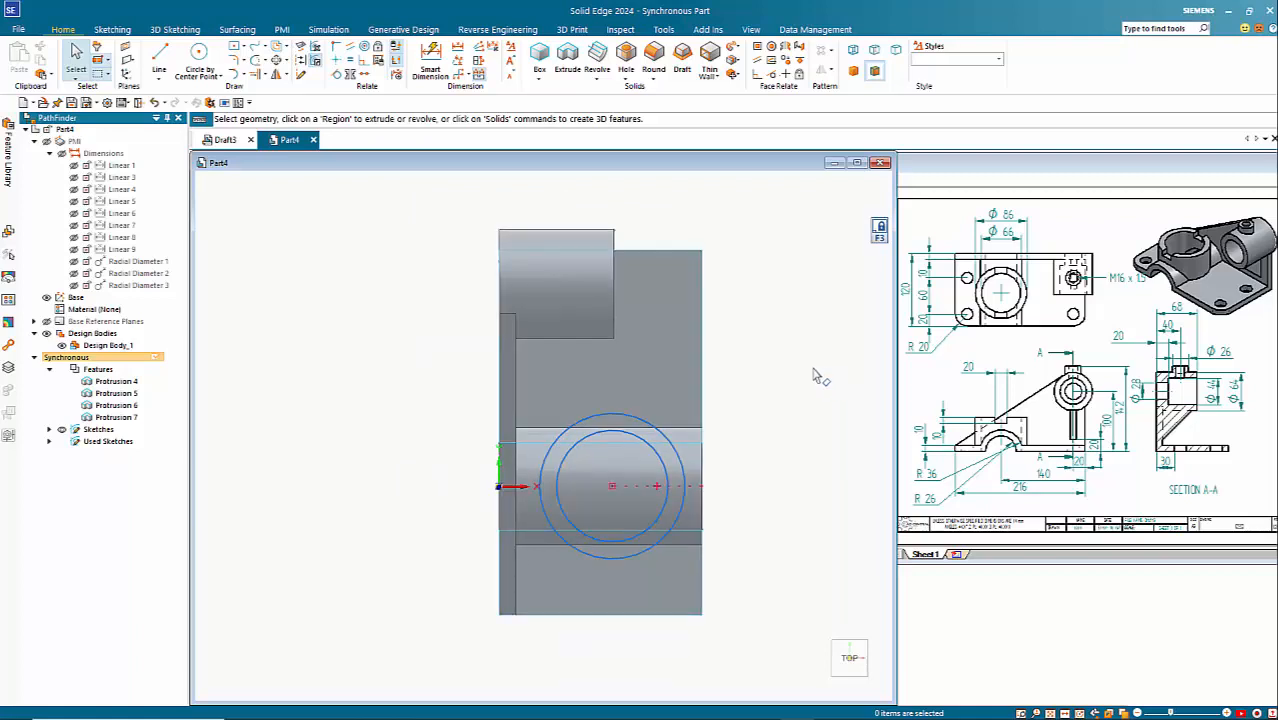
left_click(430, 65)
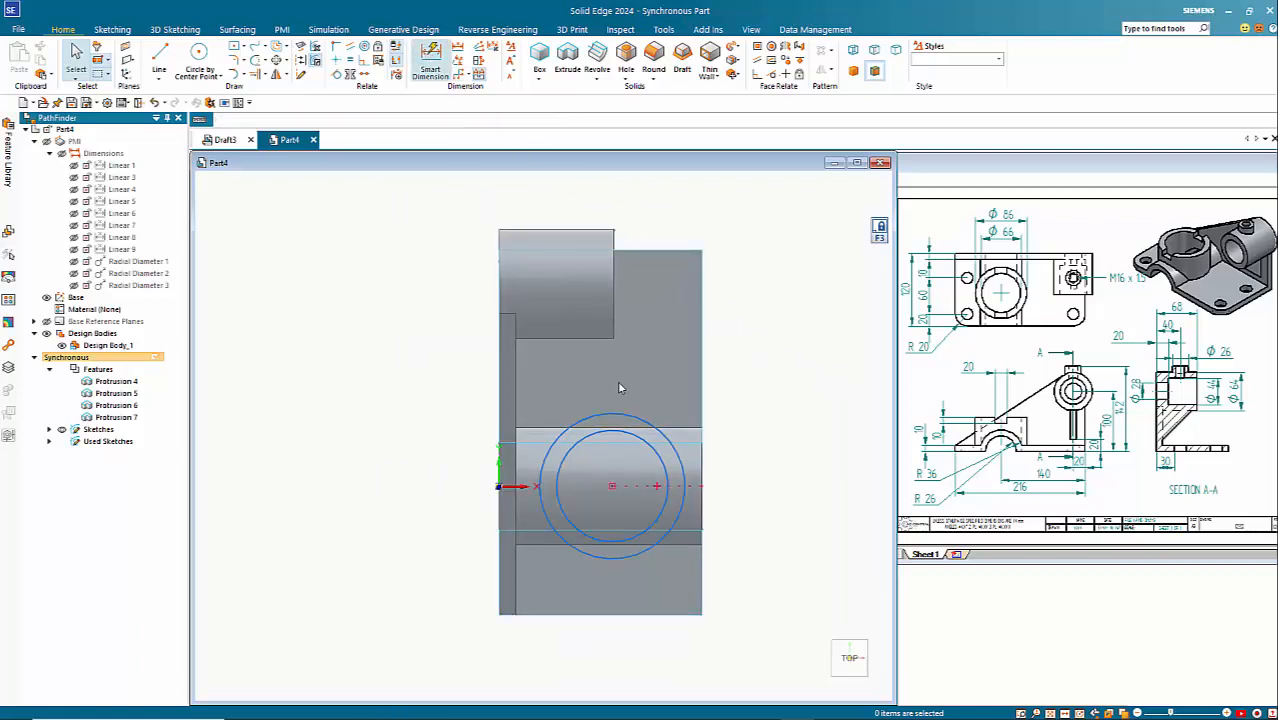
left_click(664, 436)
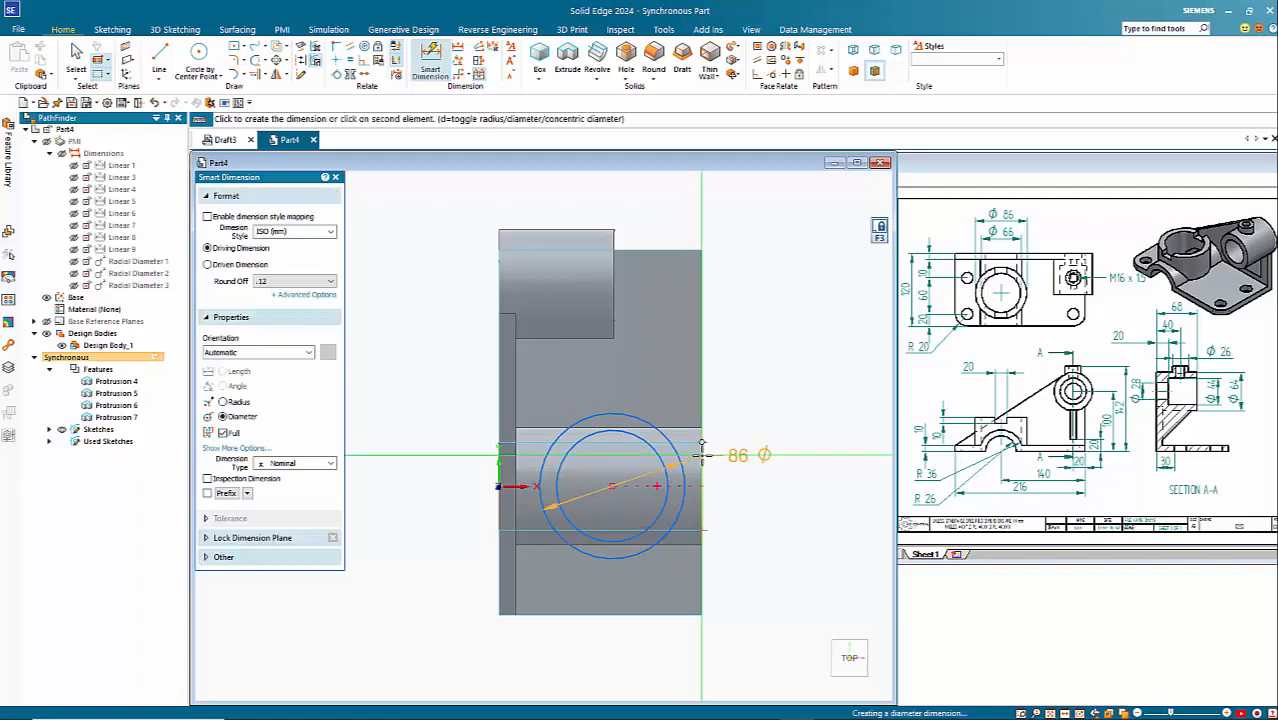
left_click(702, 452)
left_click(748, 666)
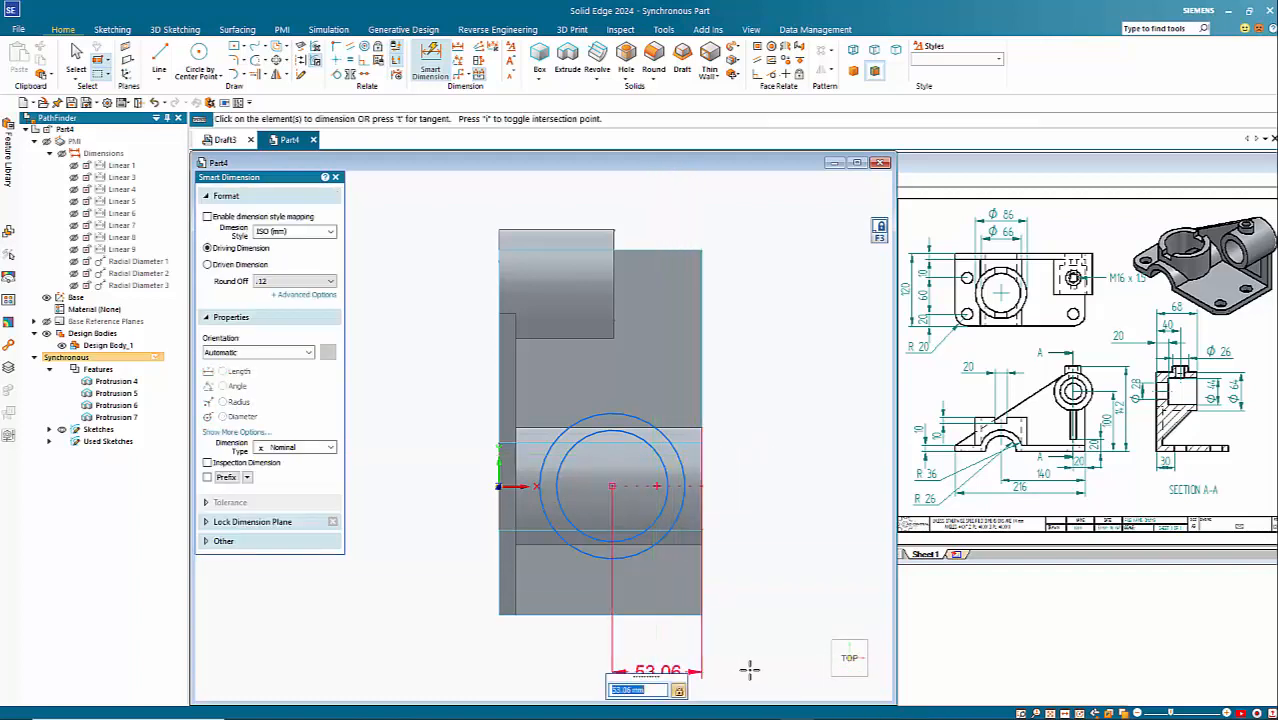
type("55")
key("Return")
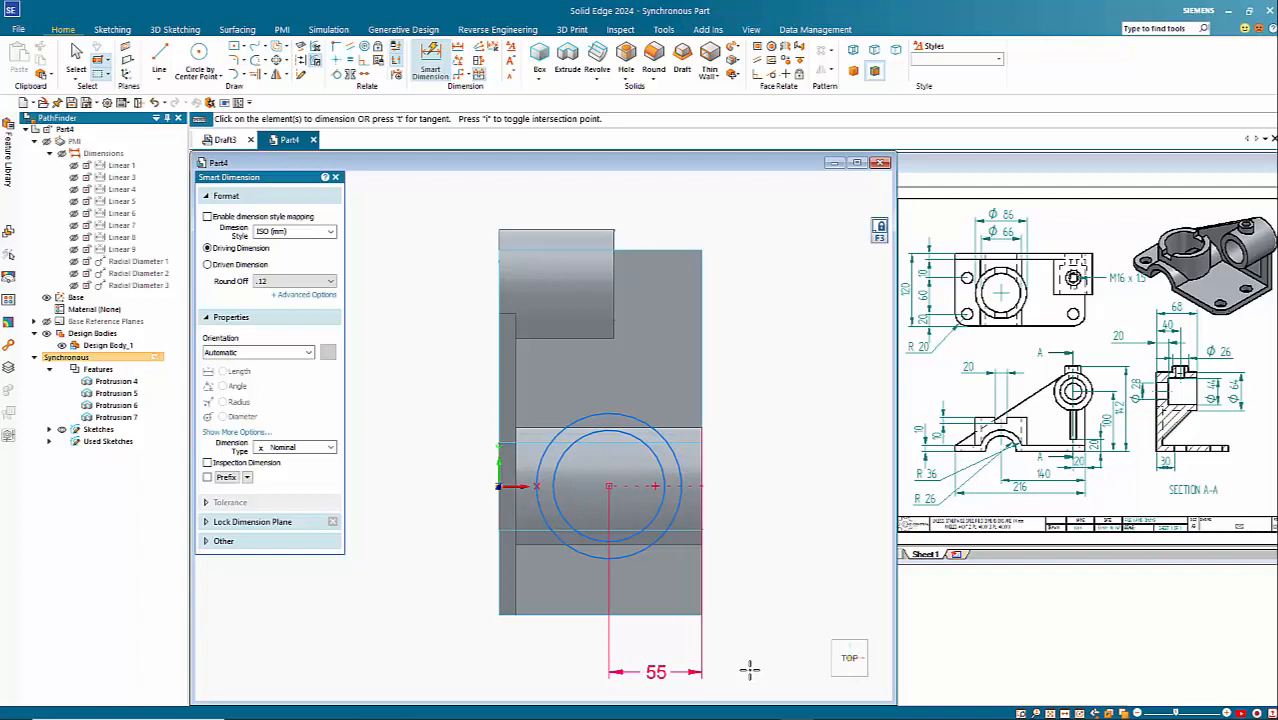
key("Escape")
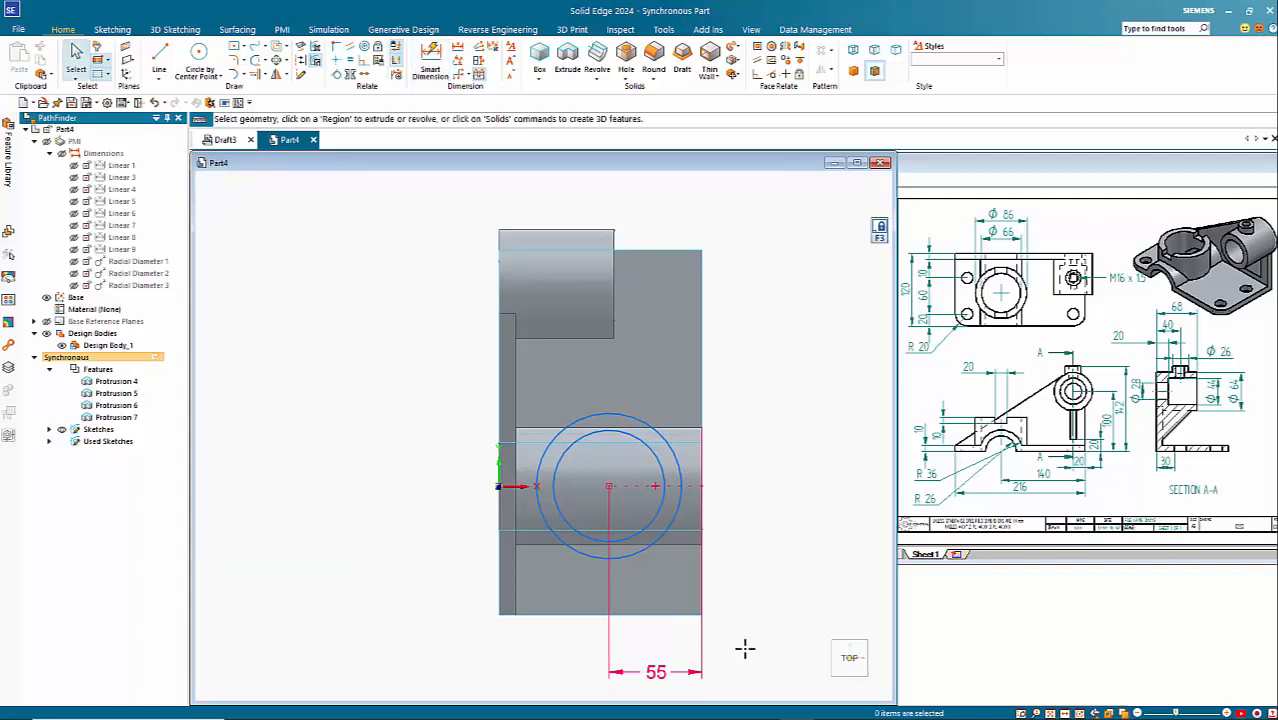
Step: Move the sketch containing the two concentric circles vertically upwards to a plane above the arch
key("ctrl+i")
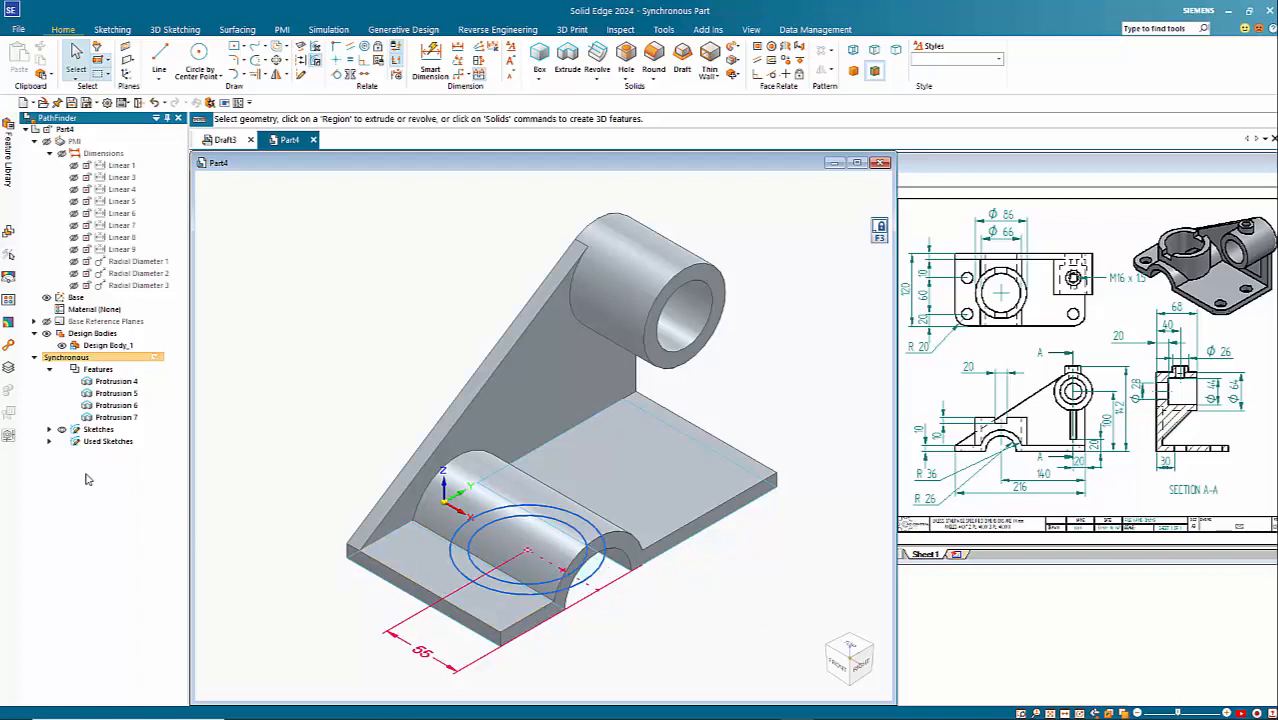
left_click(49, 430)
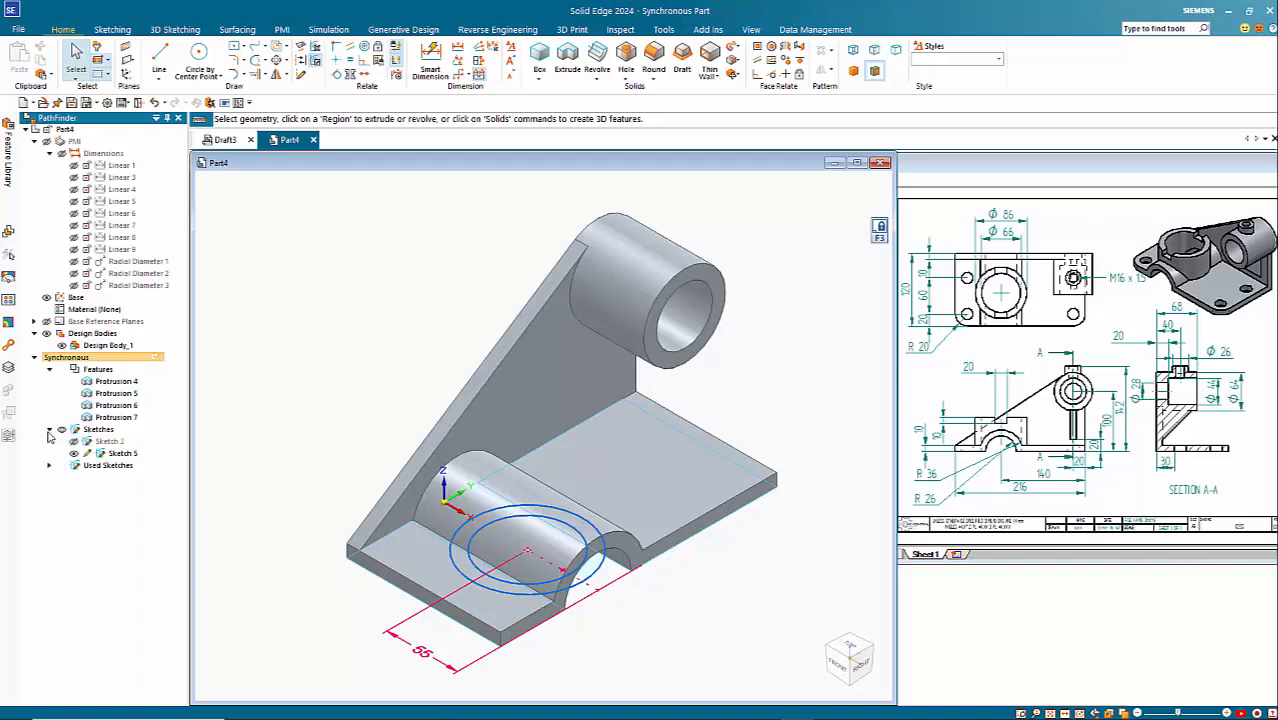
left_click(110, 454)
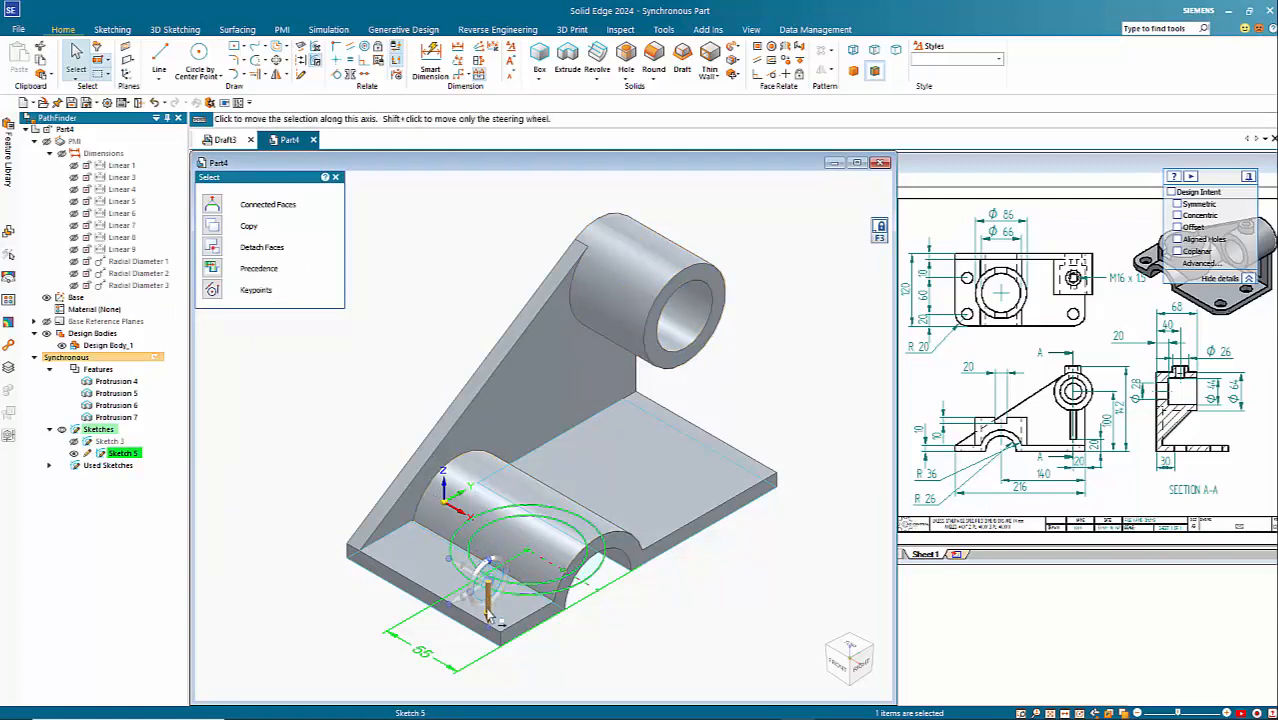
left_click(488, 606)
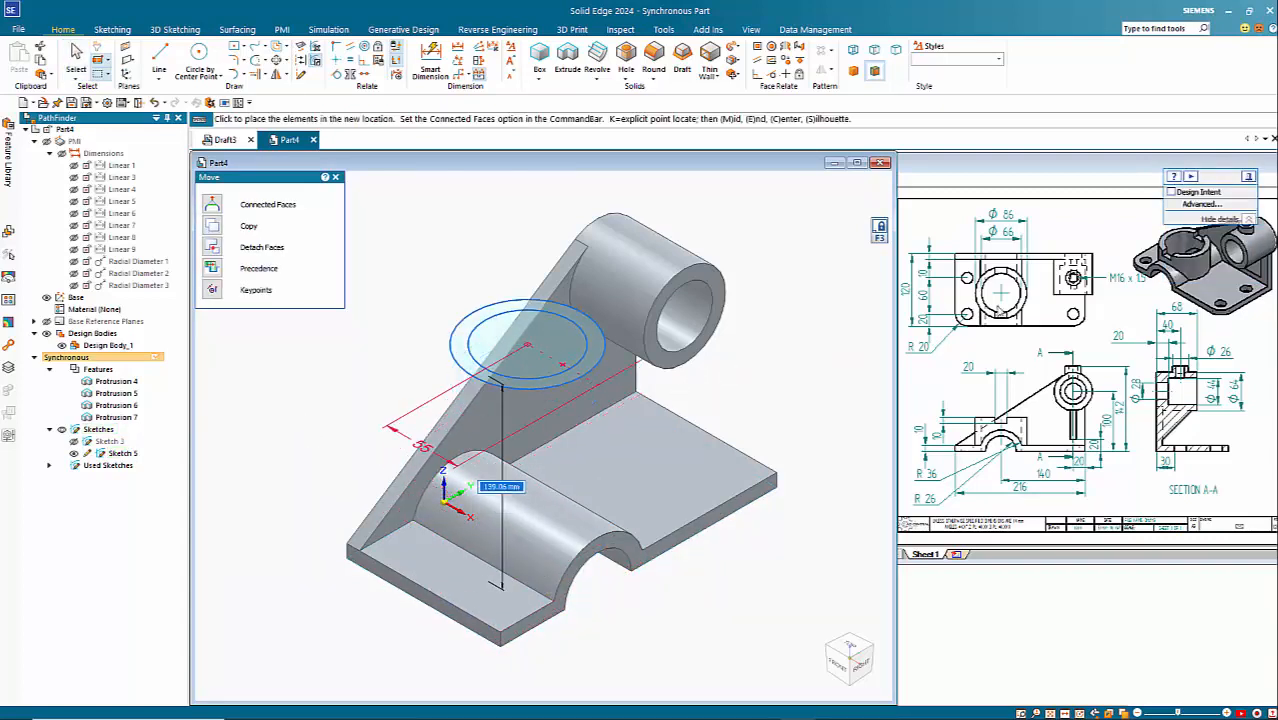
left_click_drag(1226, 186, 841, 192)
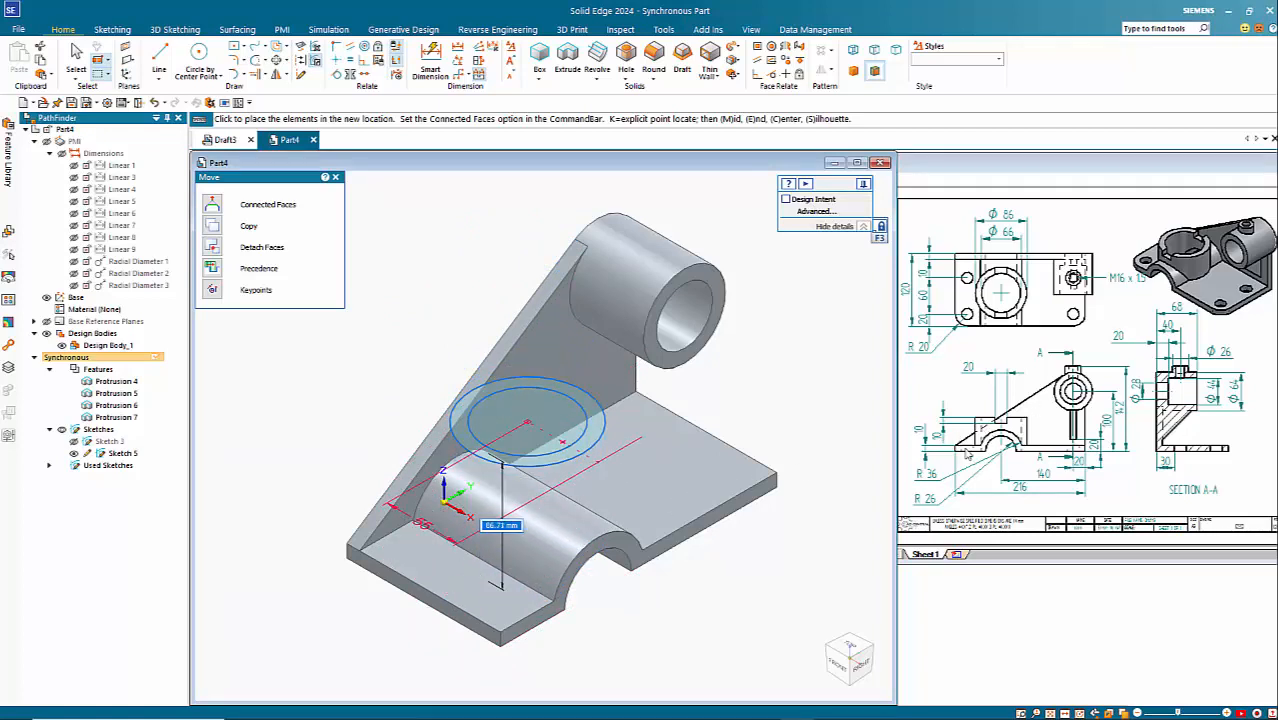
left_click(670, 495)
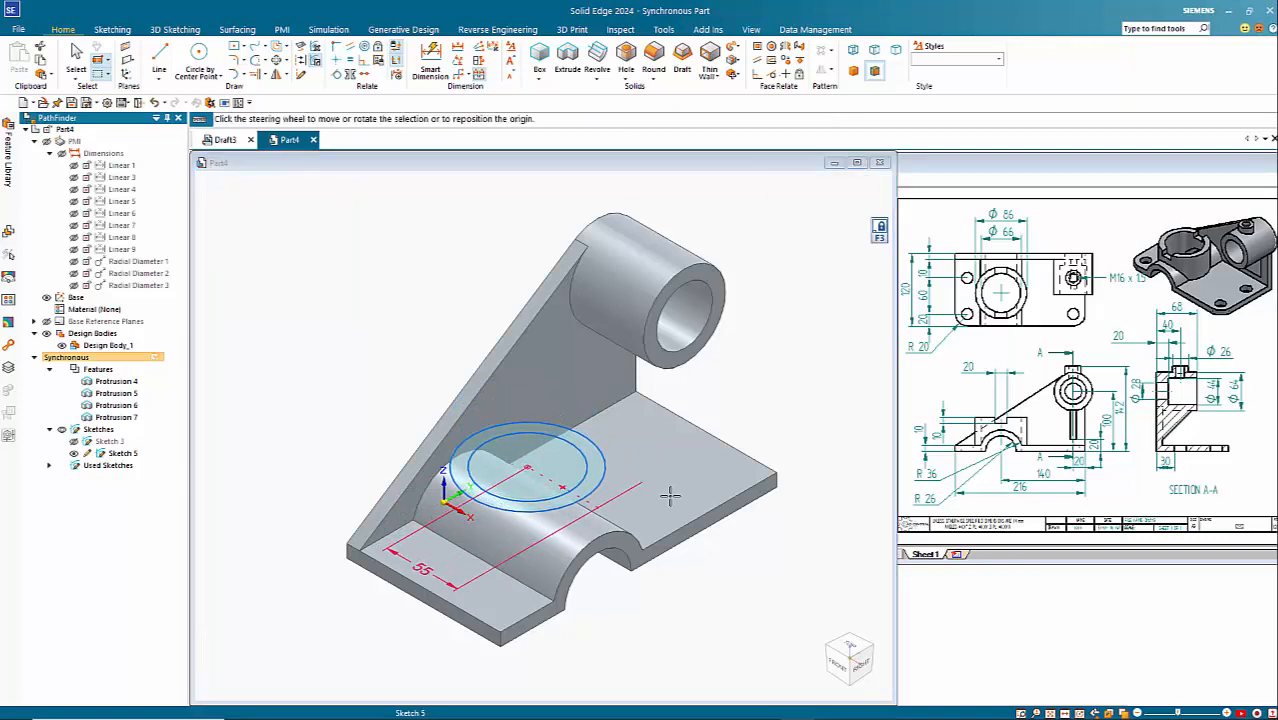
key("Escape")
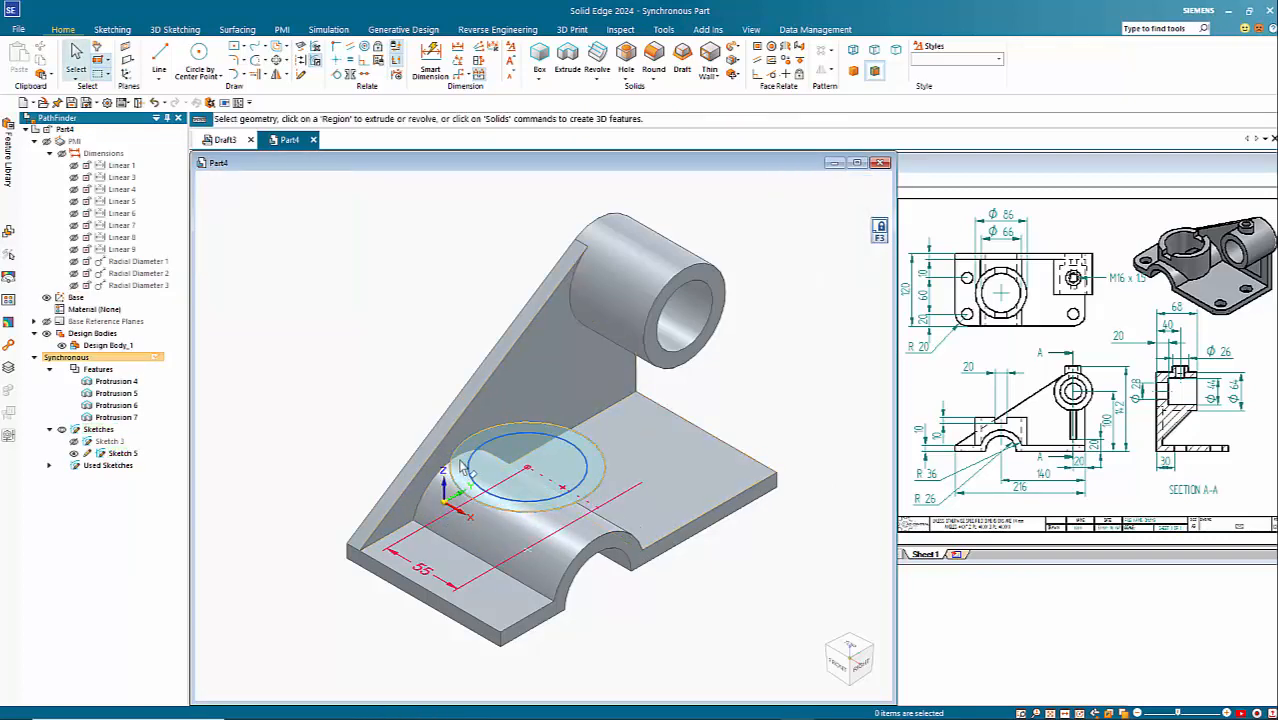
Step: Extrude both regions of the 86 and 66 mm circles downwards onto the arch and base plate with the Through Next extent
left_click(472, 468)
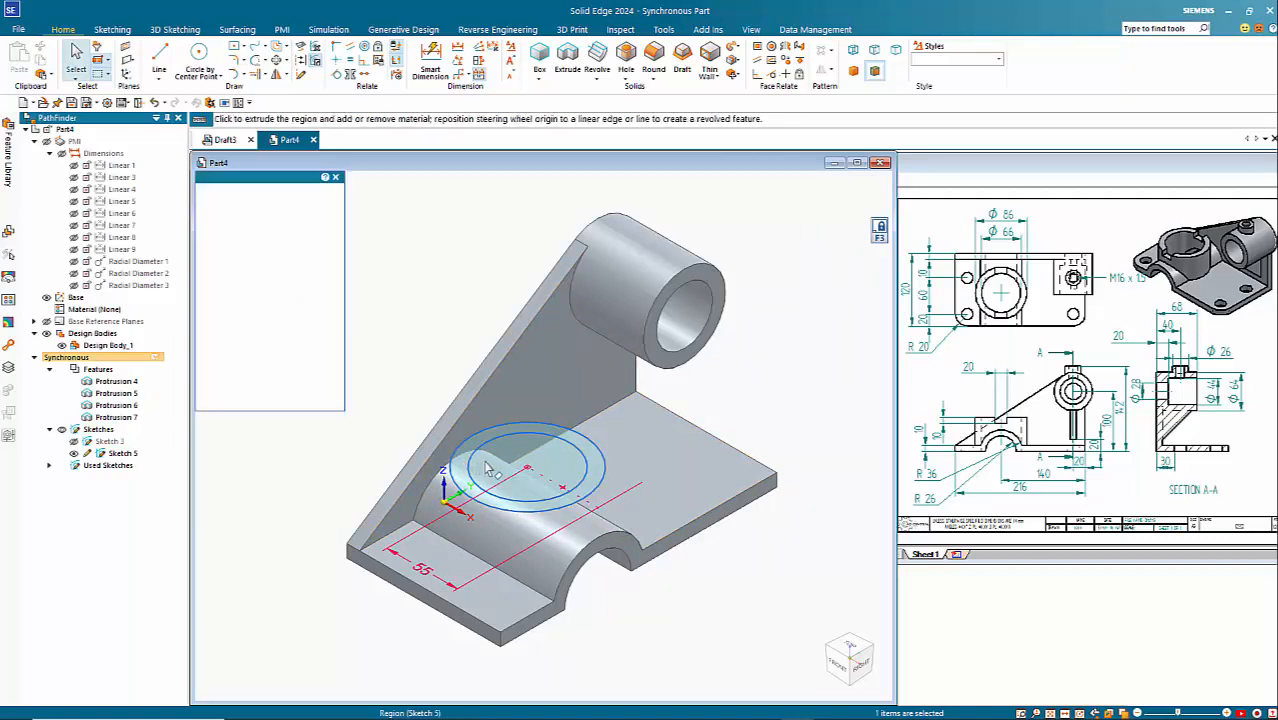
left_click(489, 465)
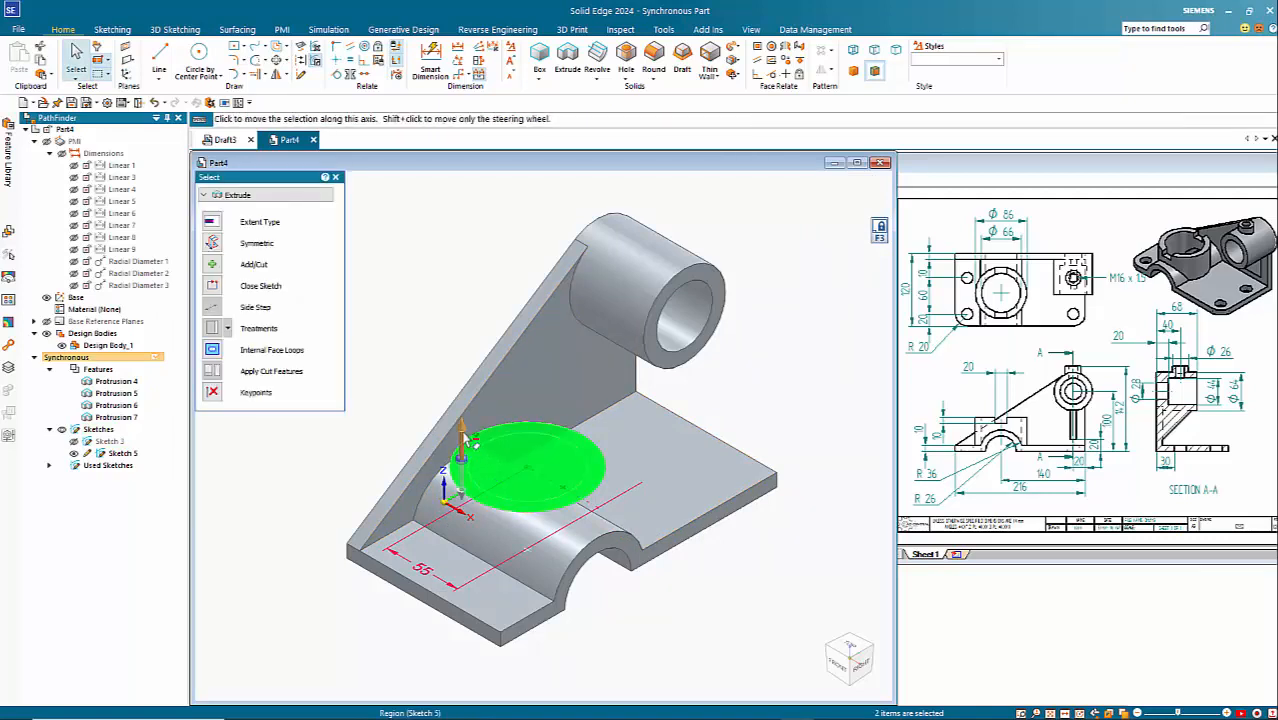
left_click(467, 440)
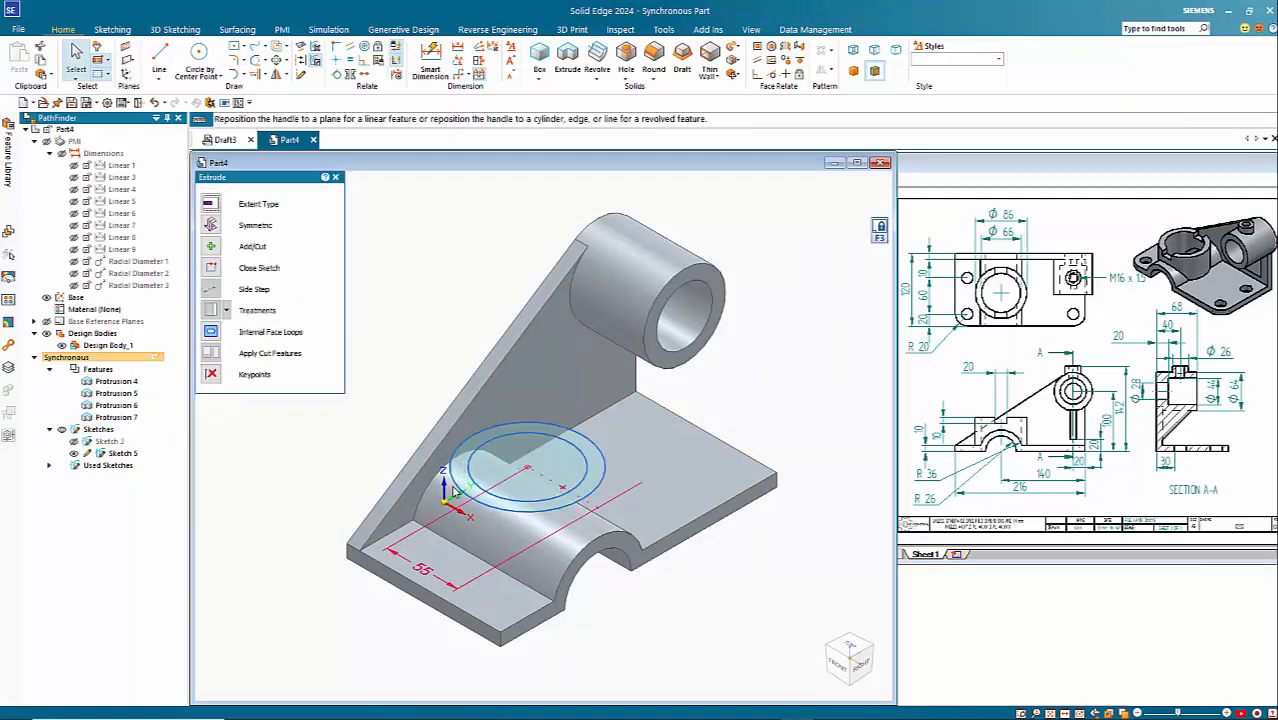
left_click(214, 205)
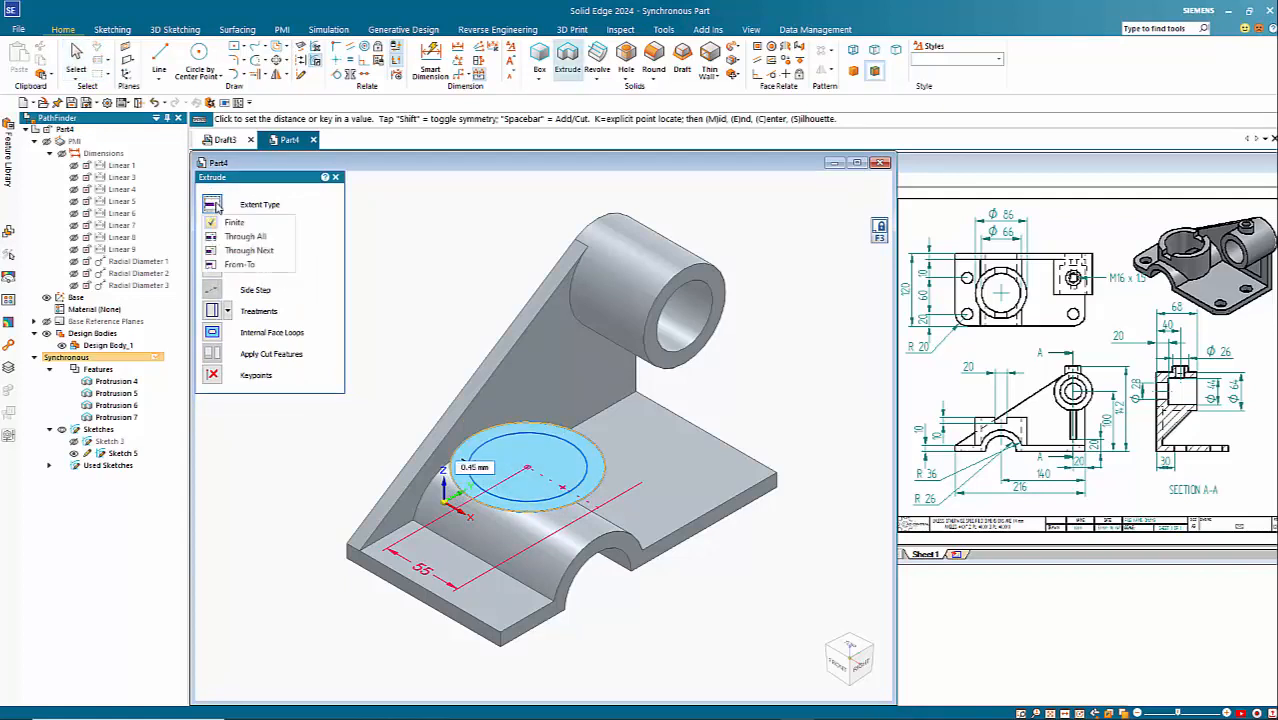
left_click(255, 254)
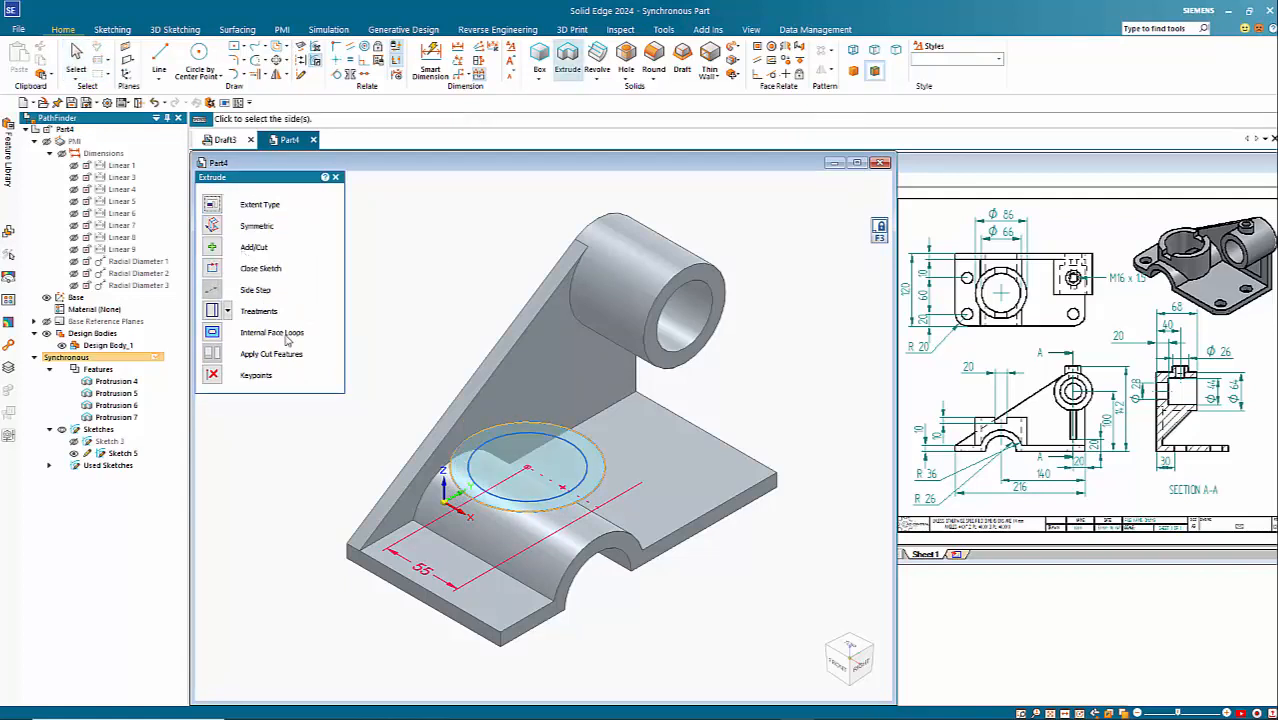
left_click(438, 594)
key("Escape")
Step: Cut the inner 66 mm circle region downwards about 127 mm through the cylinder, arch and base plate
middle_click_drag(644, 690, 550, 470)
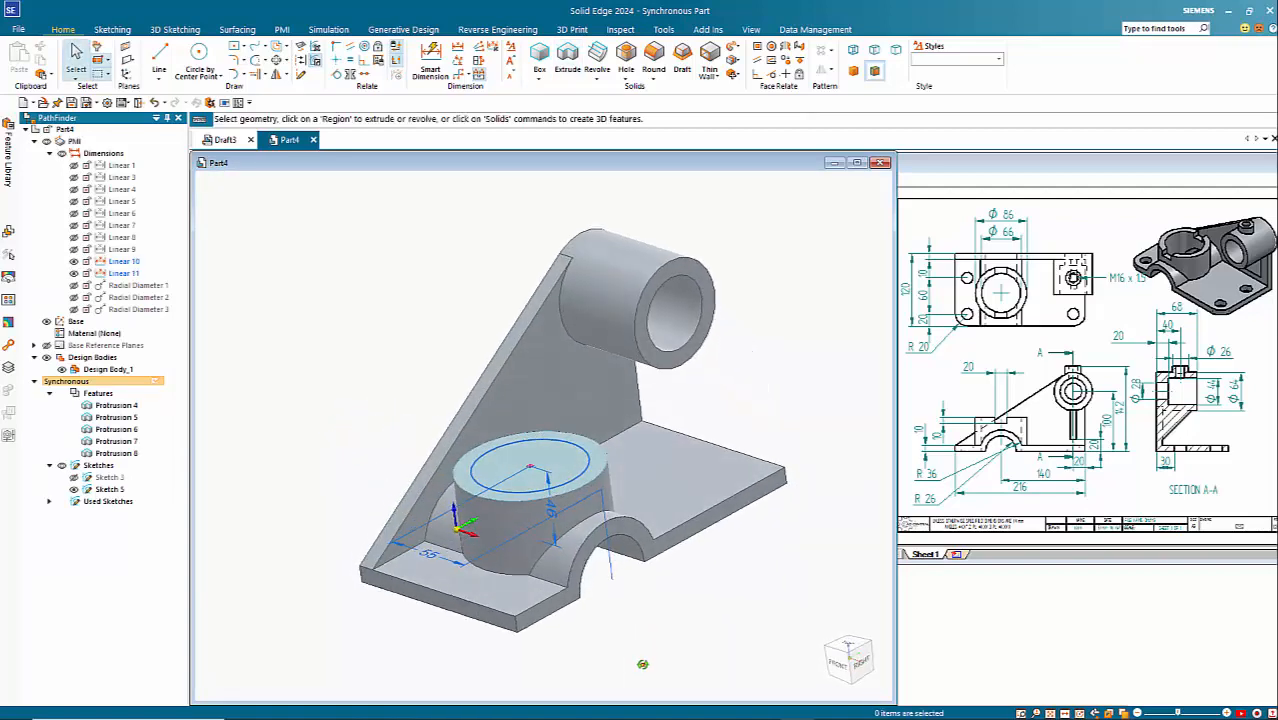
left_click(547, 460)
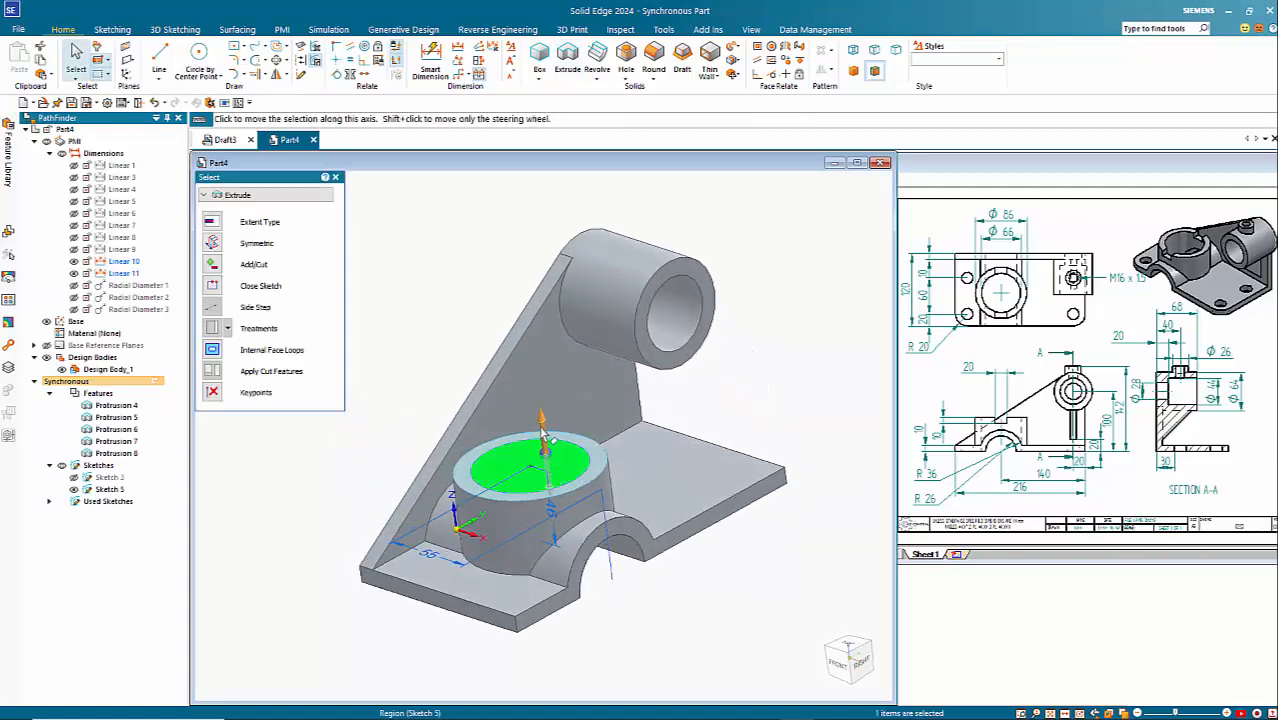
left_click(547, 432)
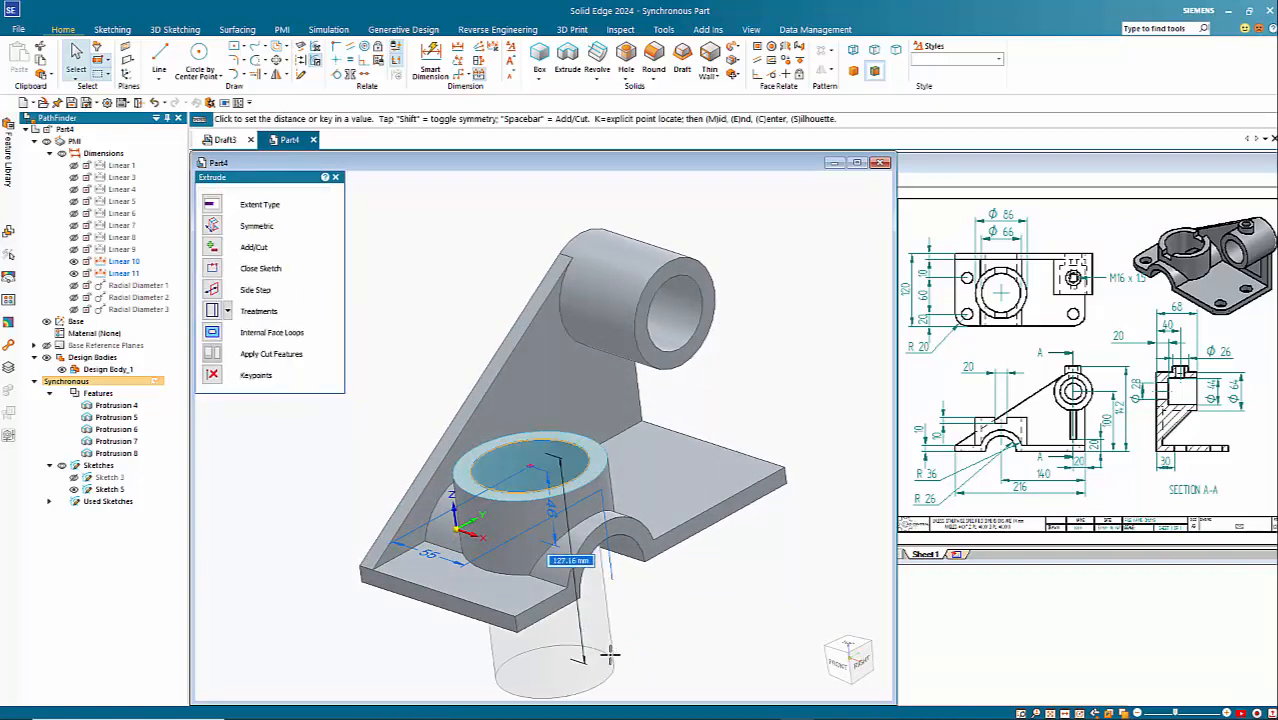
left_click(640, 651)
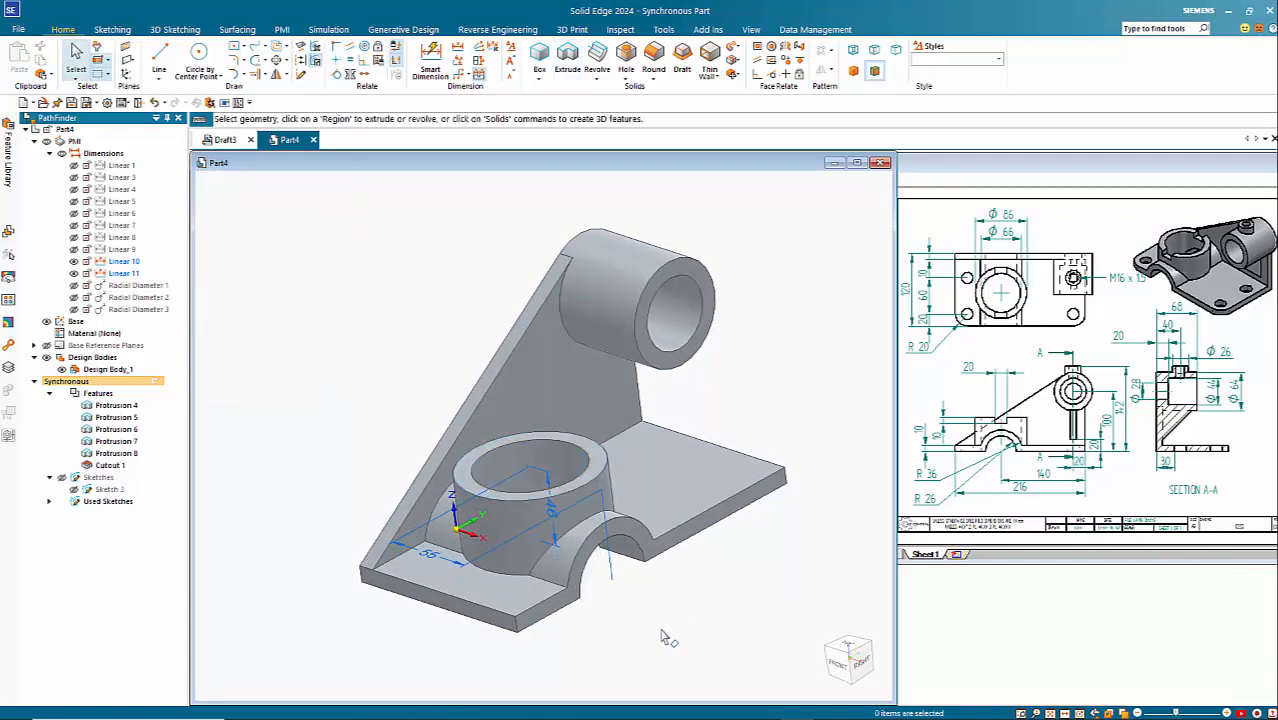
Step: Round the two vertical corner edges of the base plate opposite the rib with a 20 mm radius
mouse_move(728, 663)
middle_mouse_down()
mouse_move(742, 513)
mouse_move(739, 660)
middle_mouse_up()
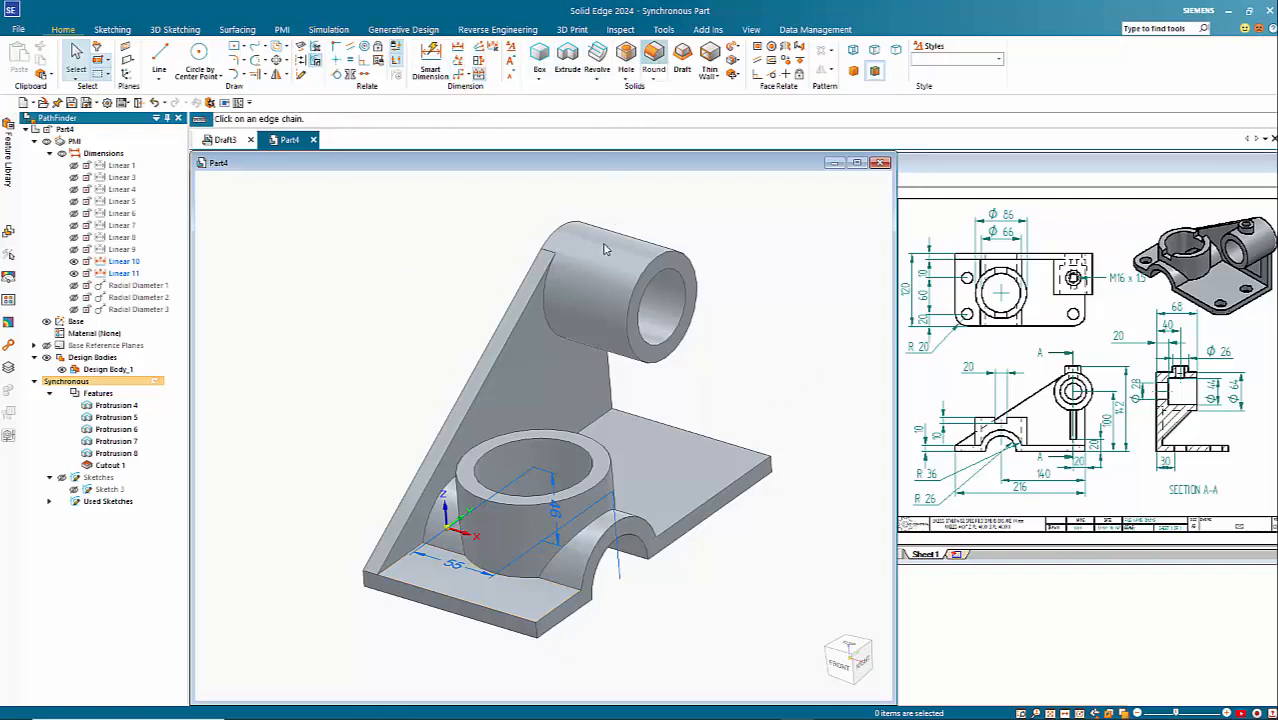
left_click(537, 628)
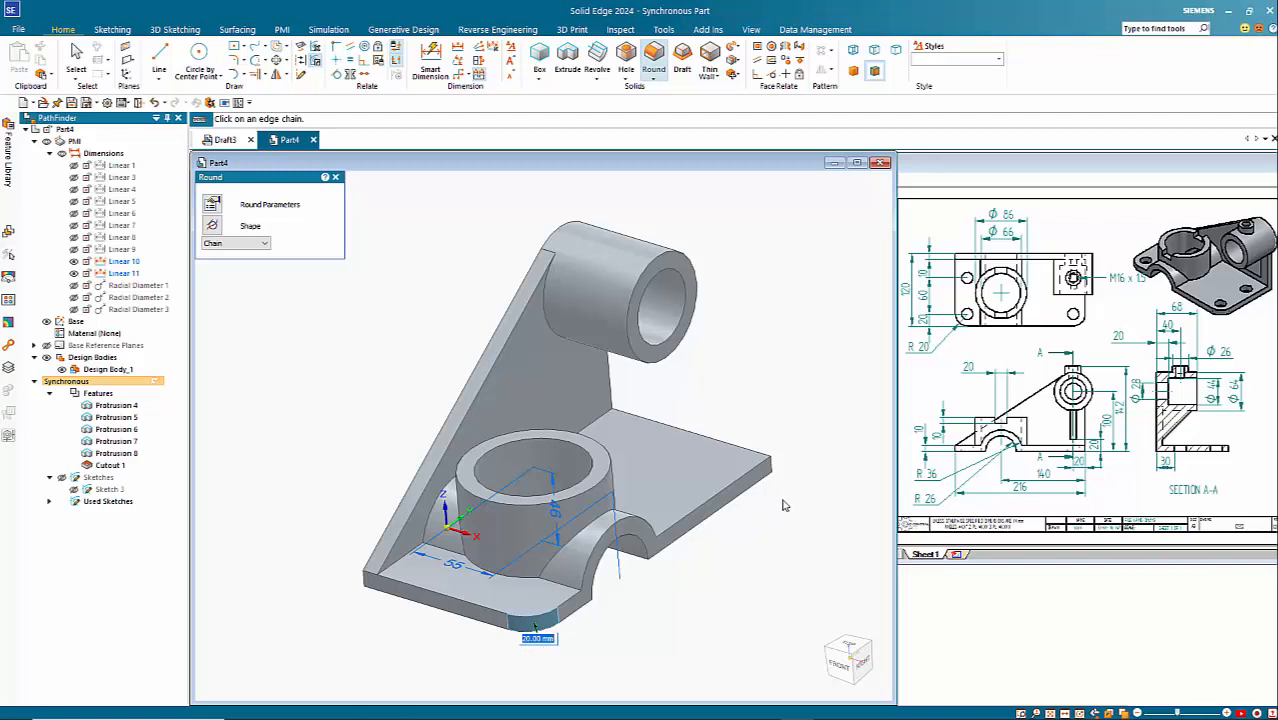
left_click(771, 470)
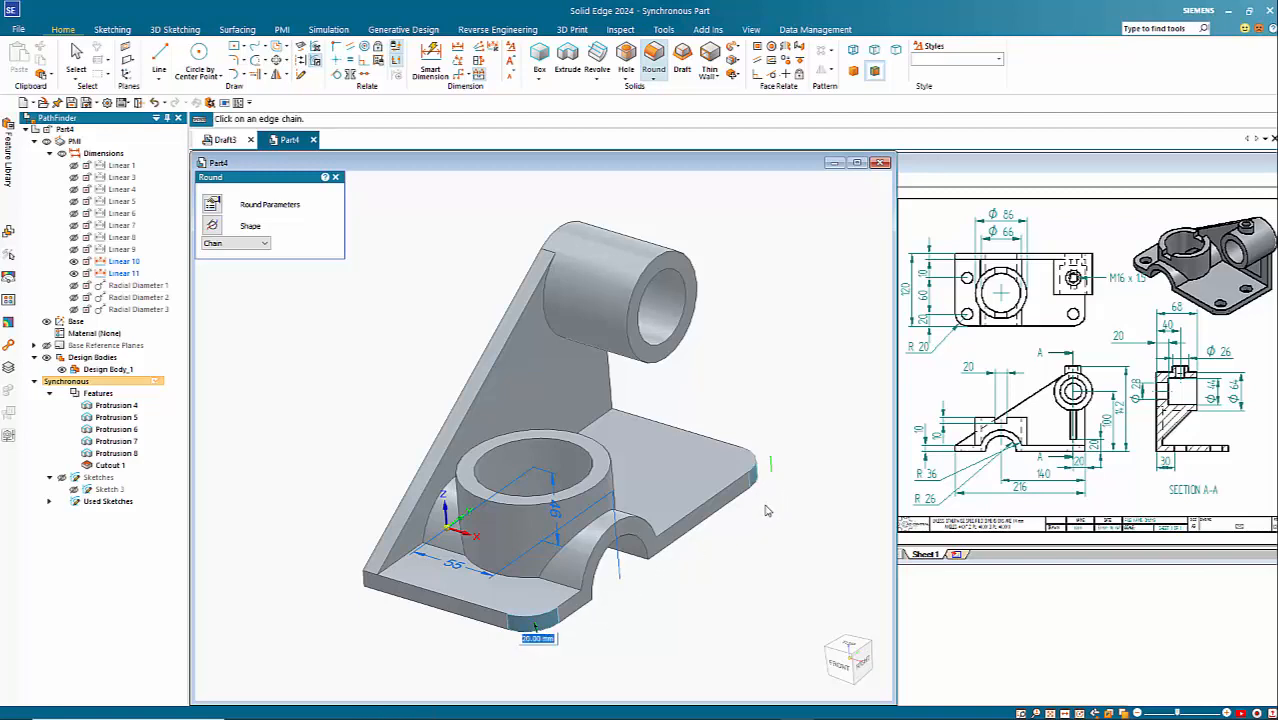
right_click(703, 599)
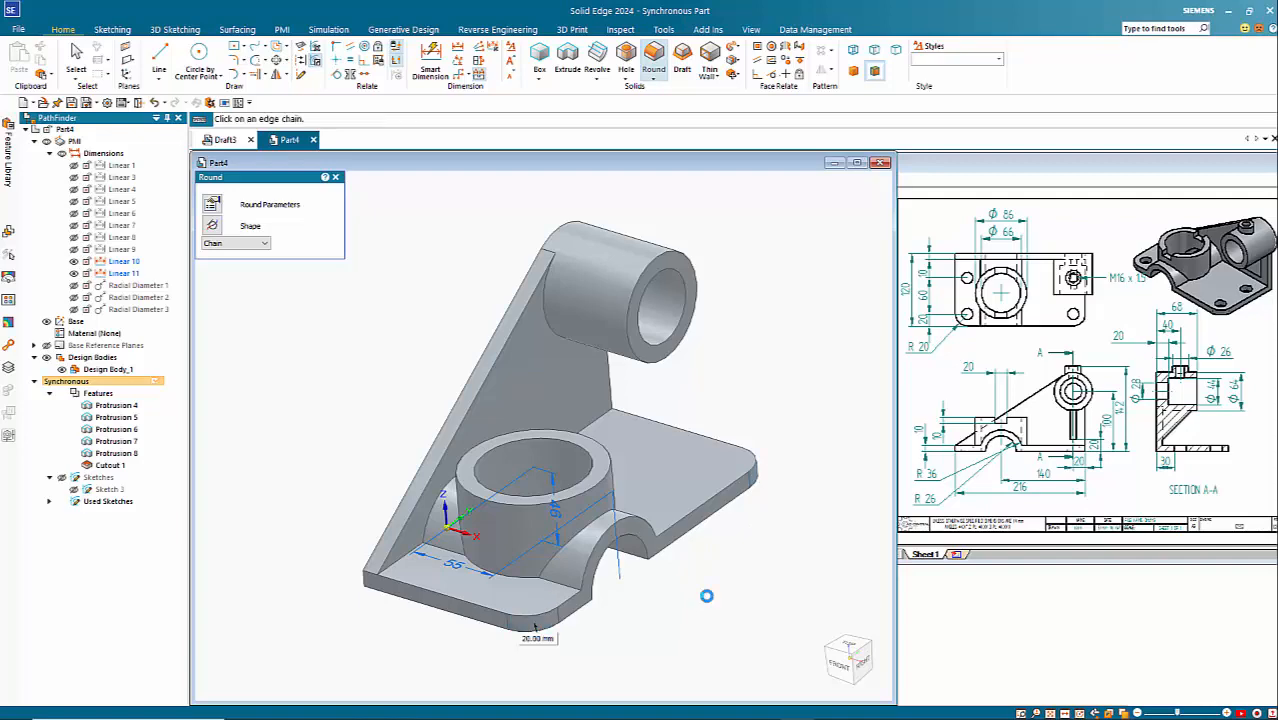
key("Escape")
Step: Turn to the bracket's underside, start a Hole and set its drill size to 20 mm
middle_click_drag(707, 631, 560, 253)
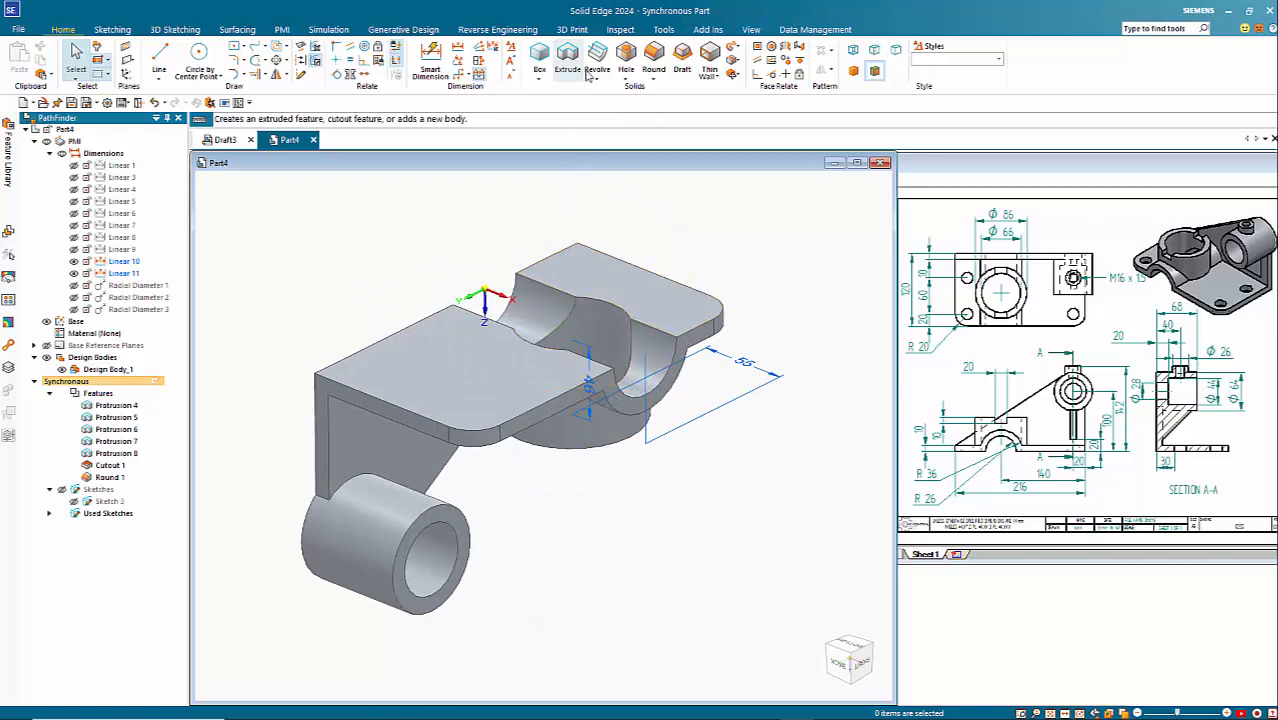
left_click(626, 60)
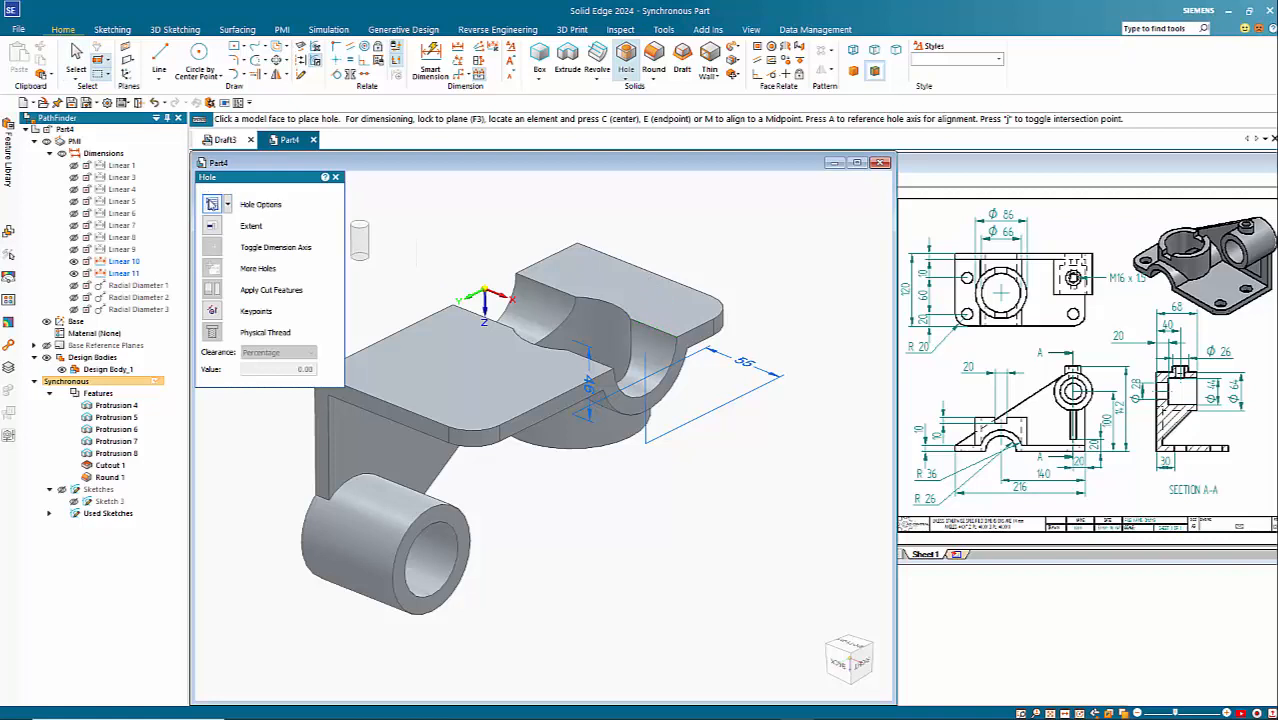
left_click(212, 204)
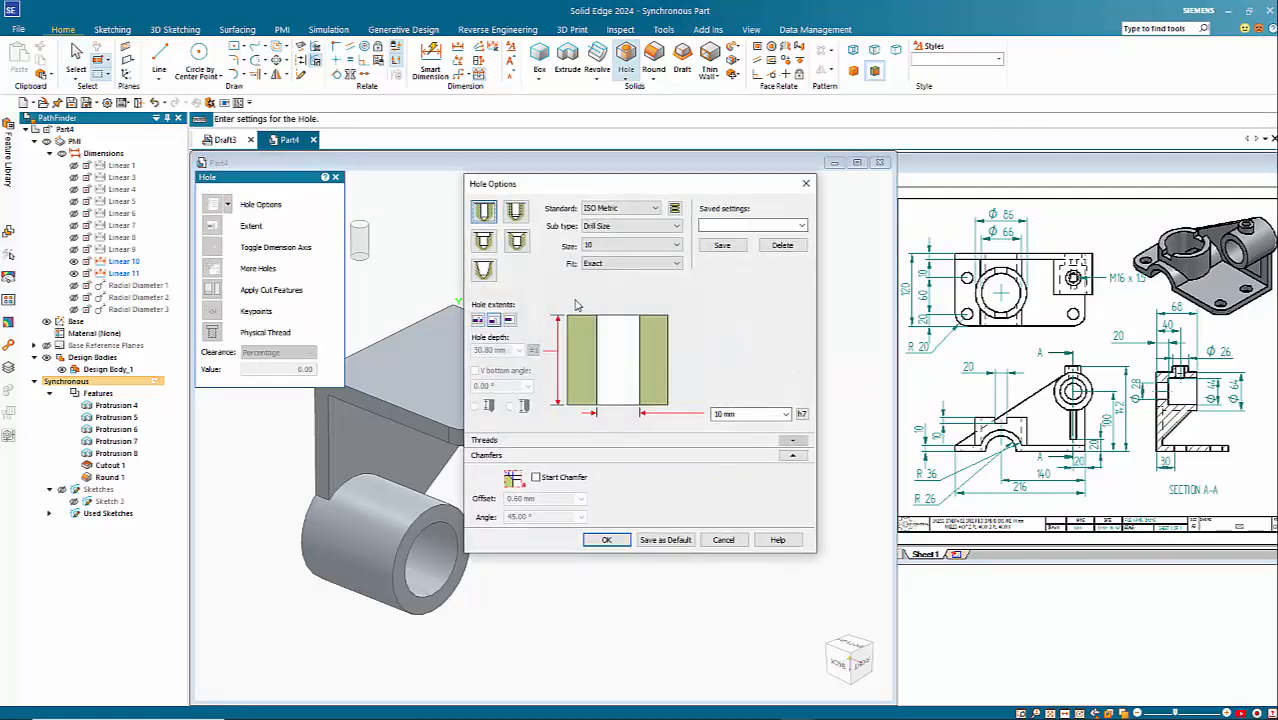
left_click(643, 246)
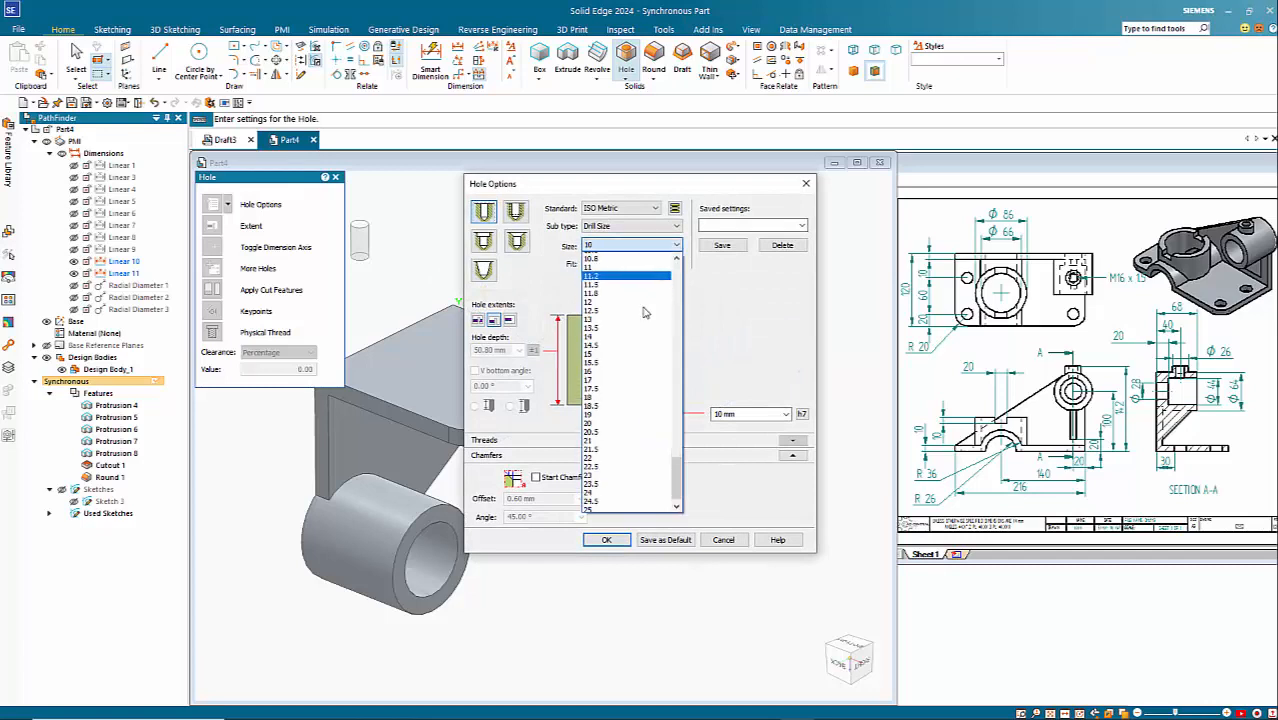
left_click(606, 415)
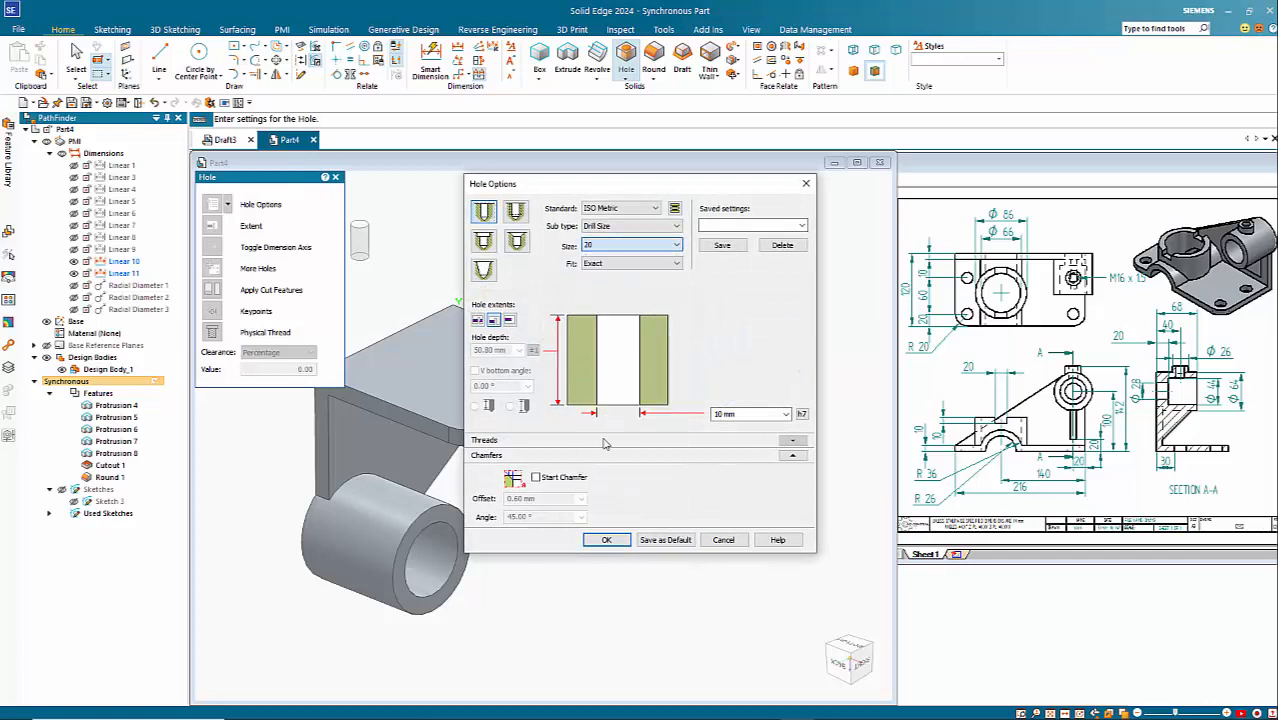
left_click(606, 540)
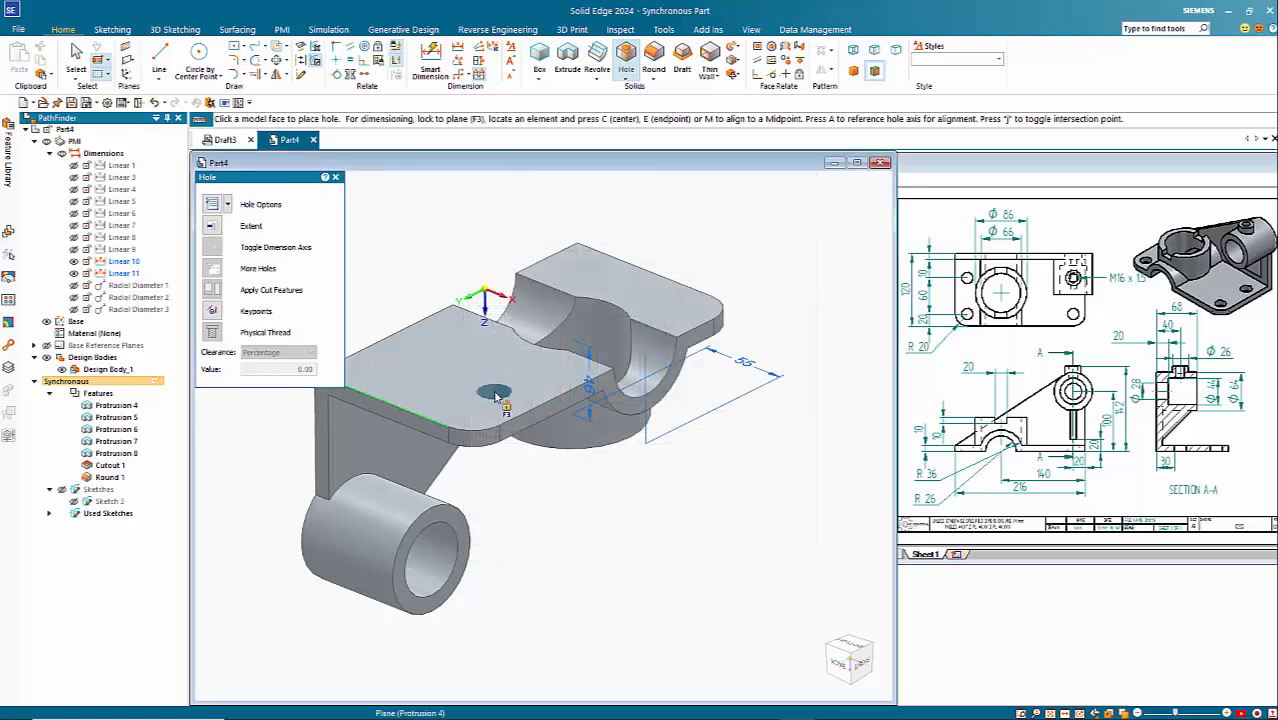
Step: Place four holes on the base plate's underside: two concentric with the rounded corners and two aligned with them on the rib side
key("F3")
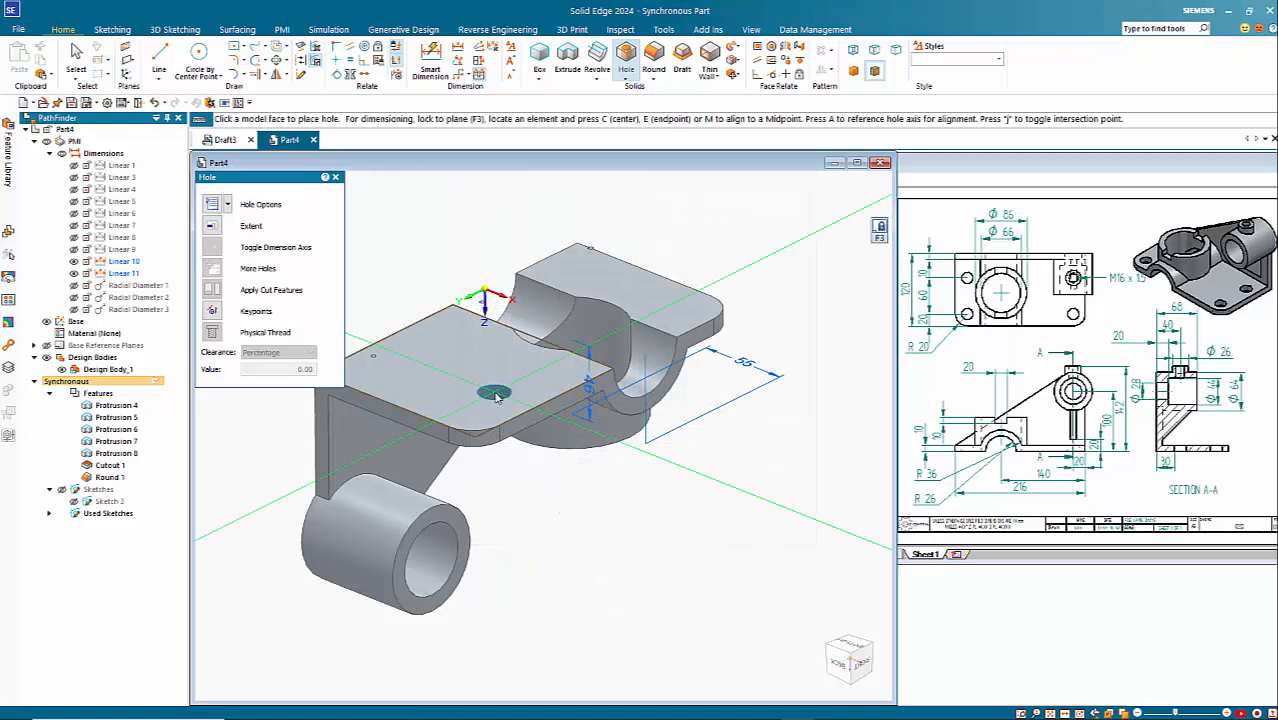
key("ctrl+h")
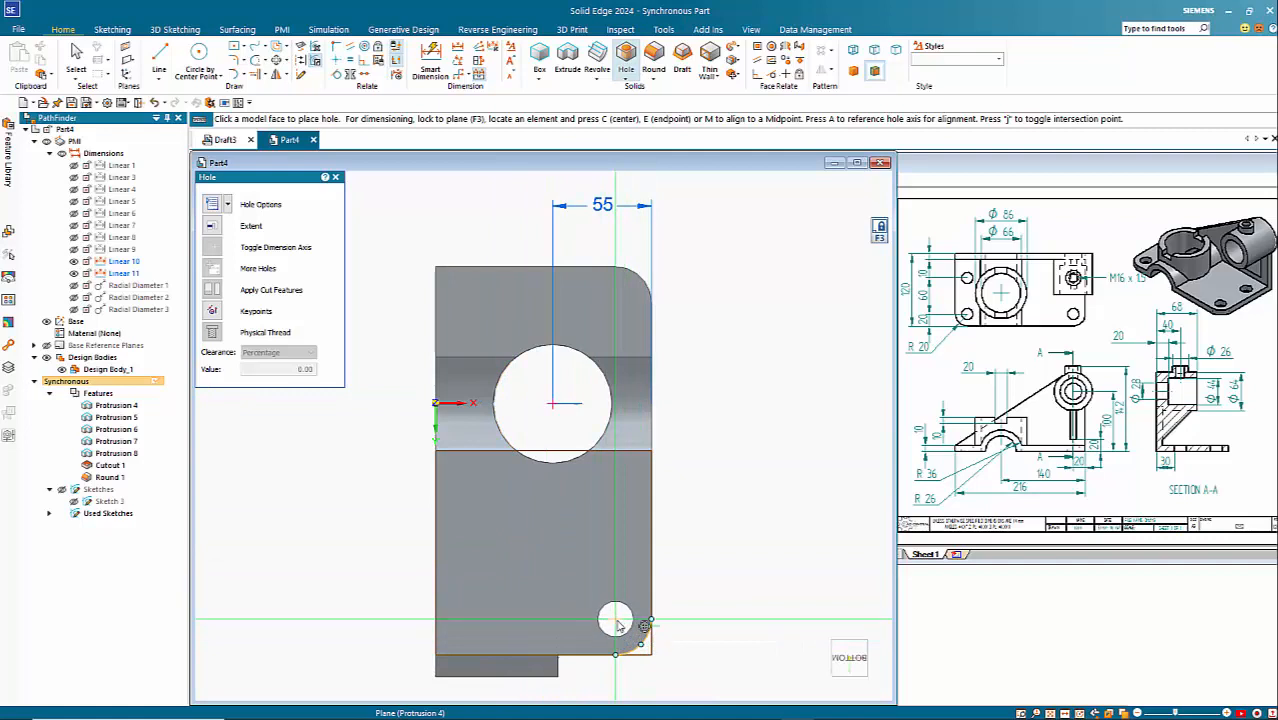
left_click(616, 620)
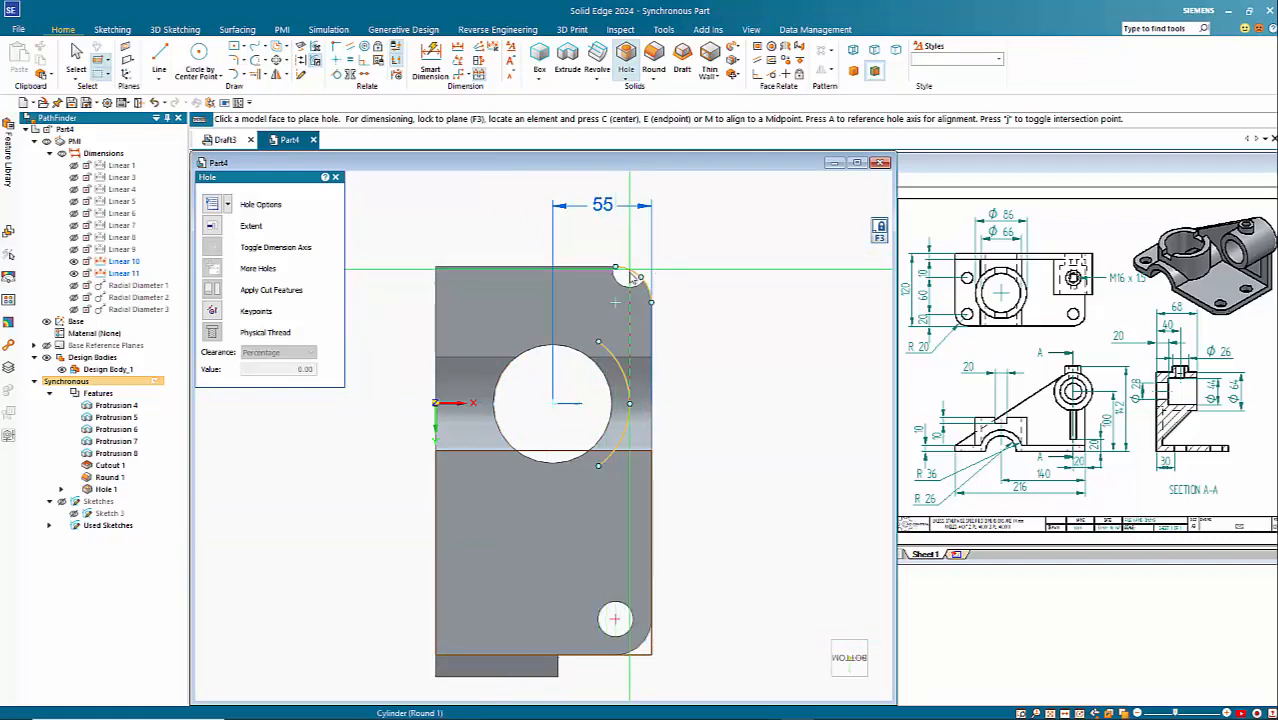
left_click(615, 301)
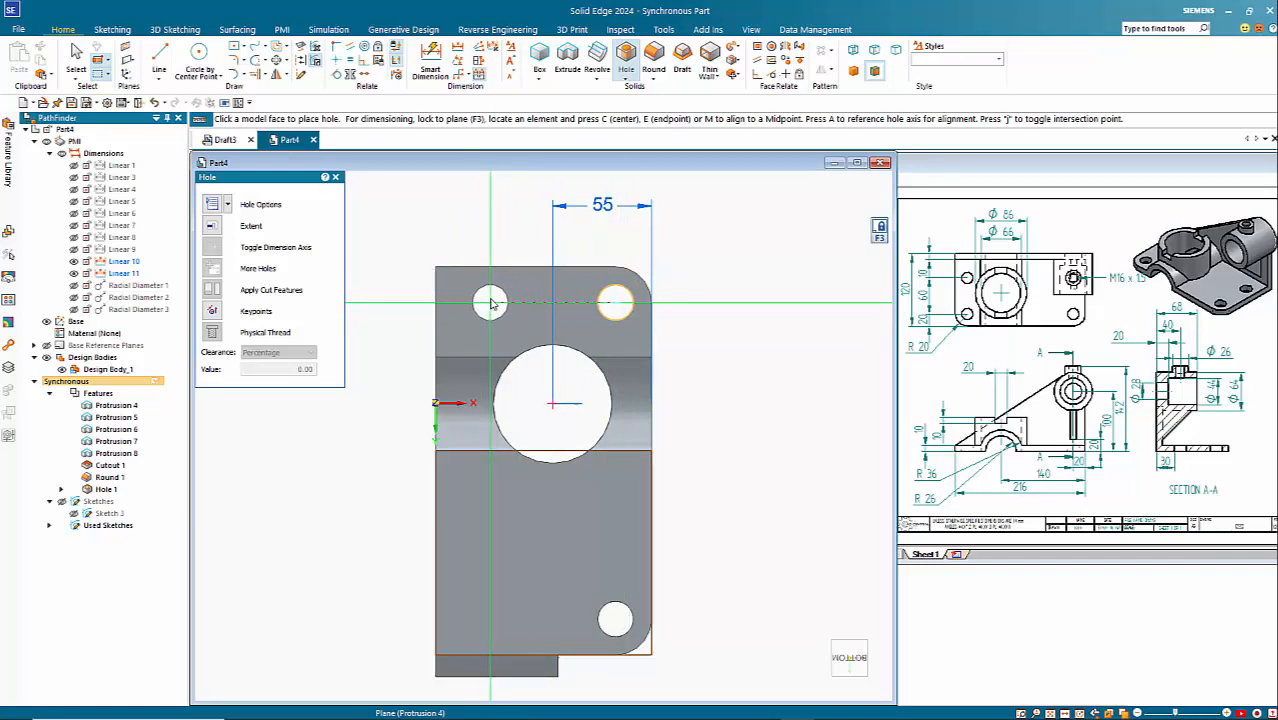
left_click(491, 302)
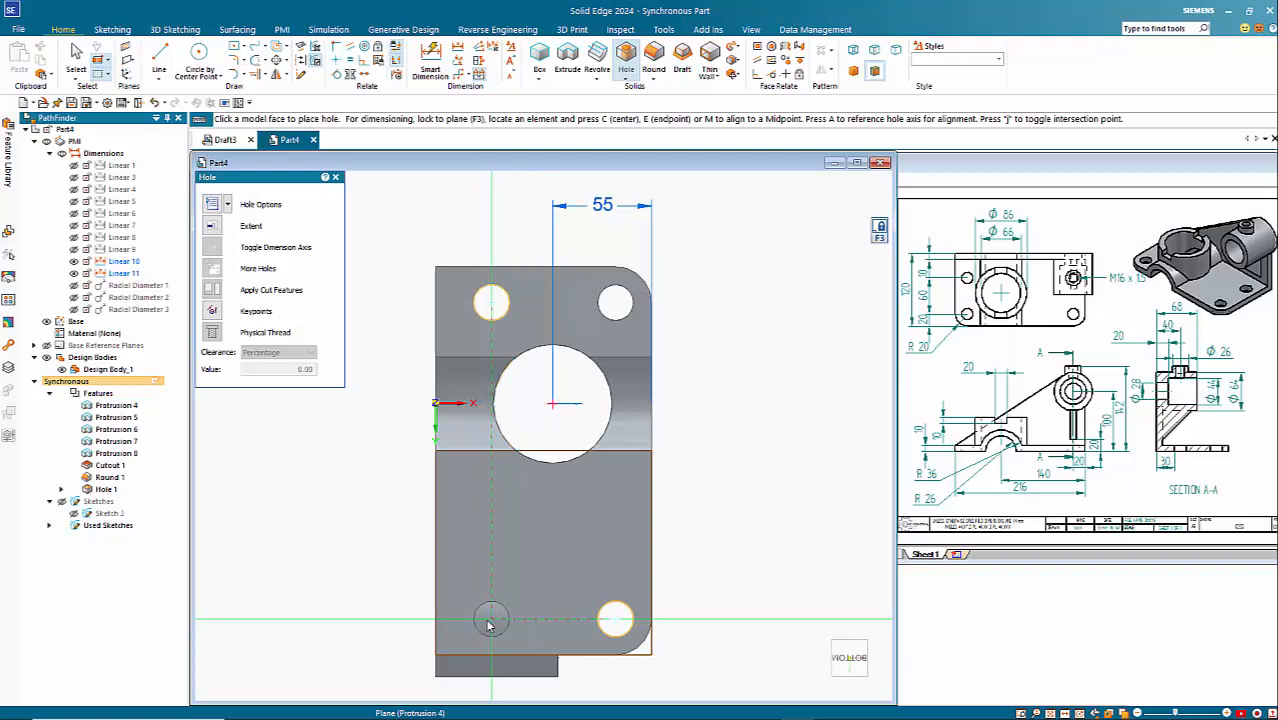
left_click(490, 620)
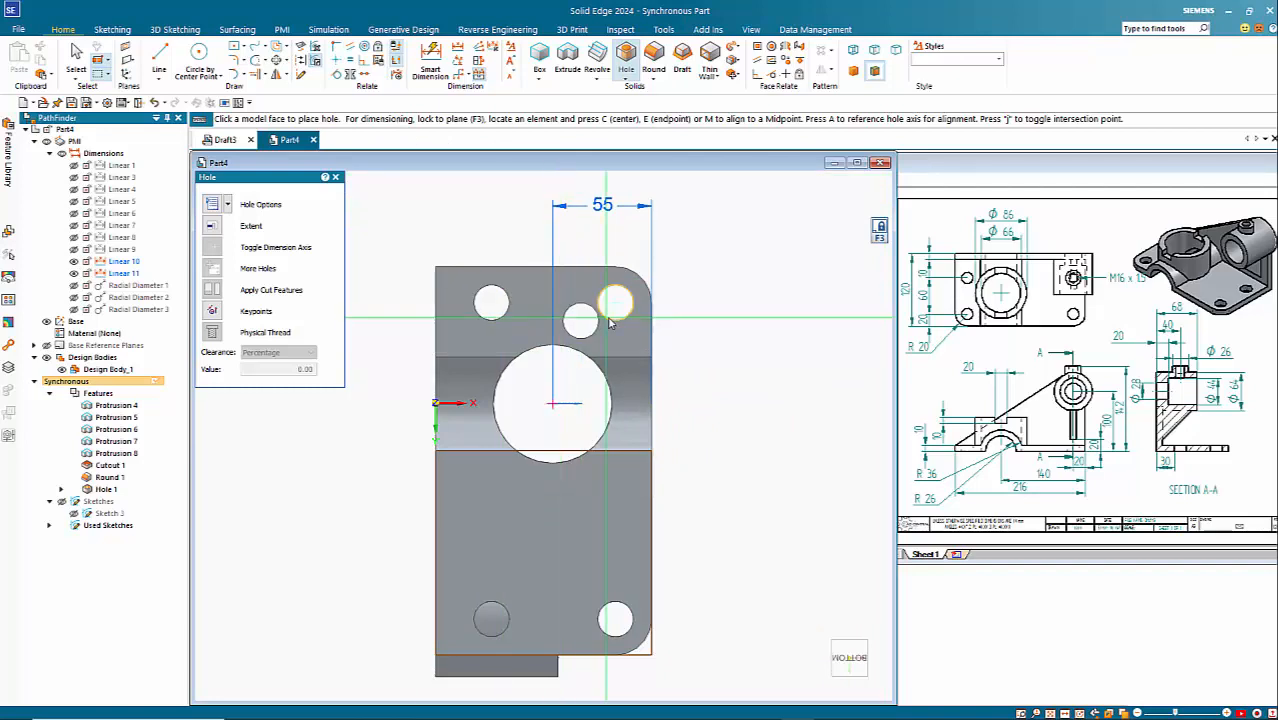
Step: Dimension the spacing between the two holes beside the cylinder and set it to 60 mm, using Design Intent for the aligned holes
left_click(430, 62)
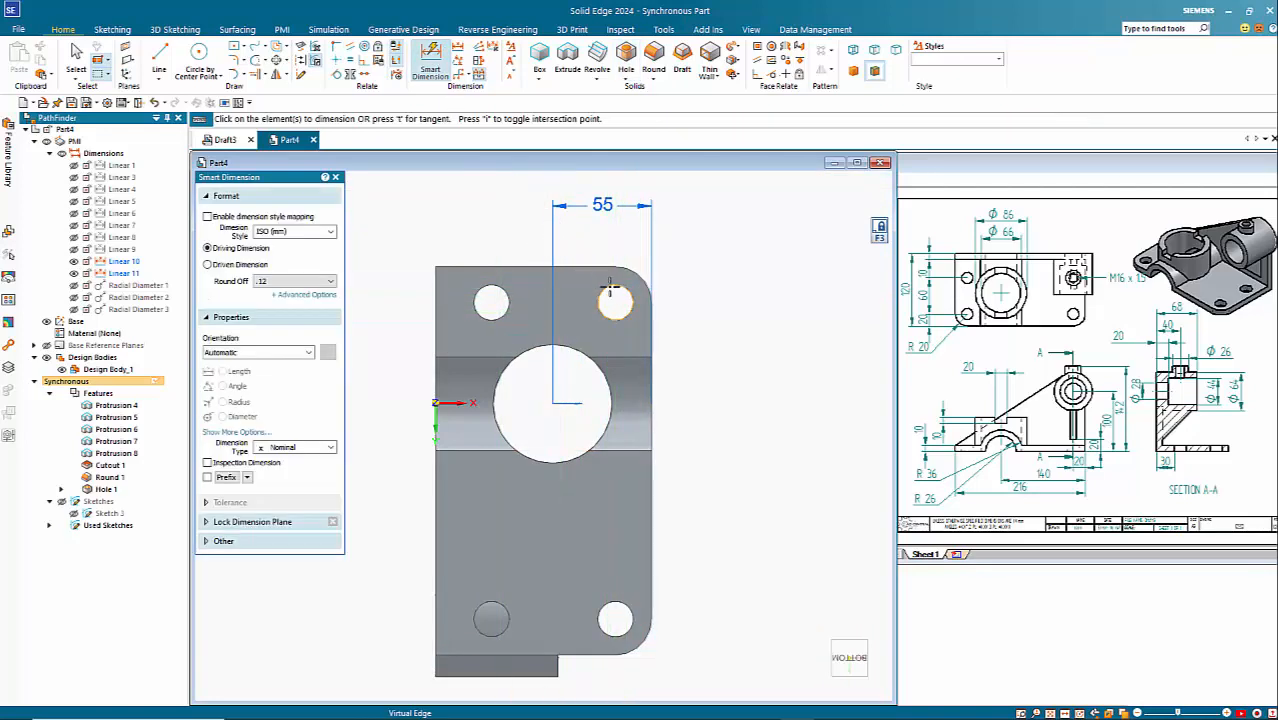
left_click(610, 287)
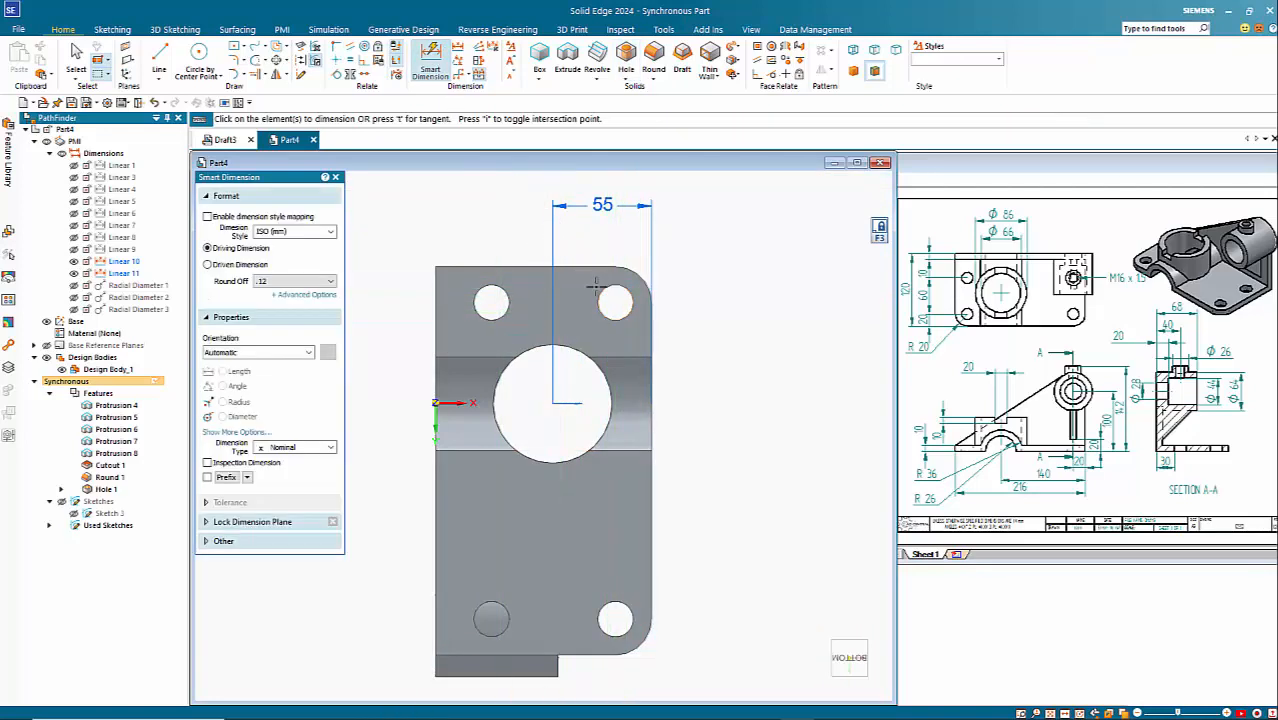
left_click(497, 287)
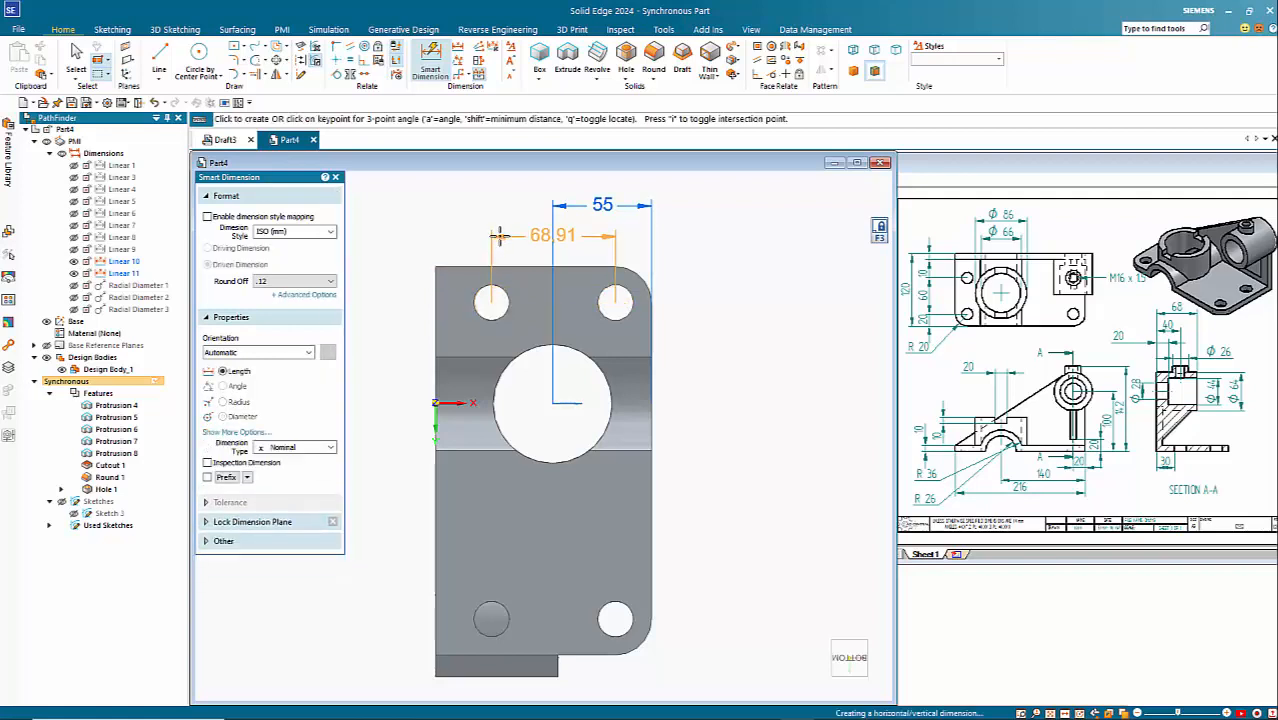
left_click(499, 236)
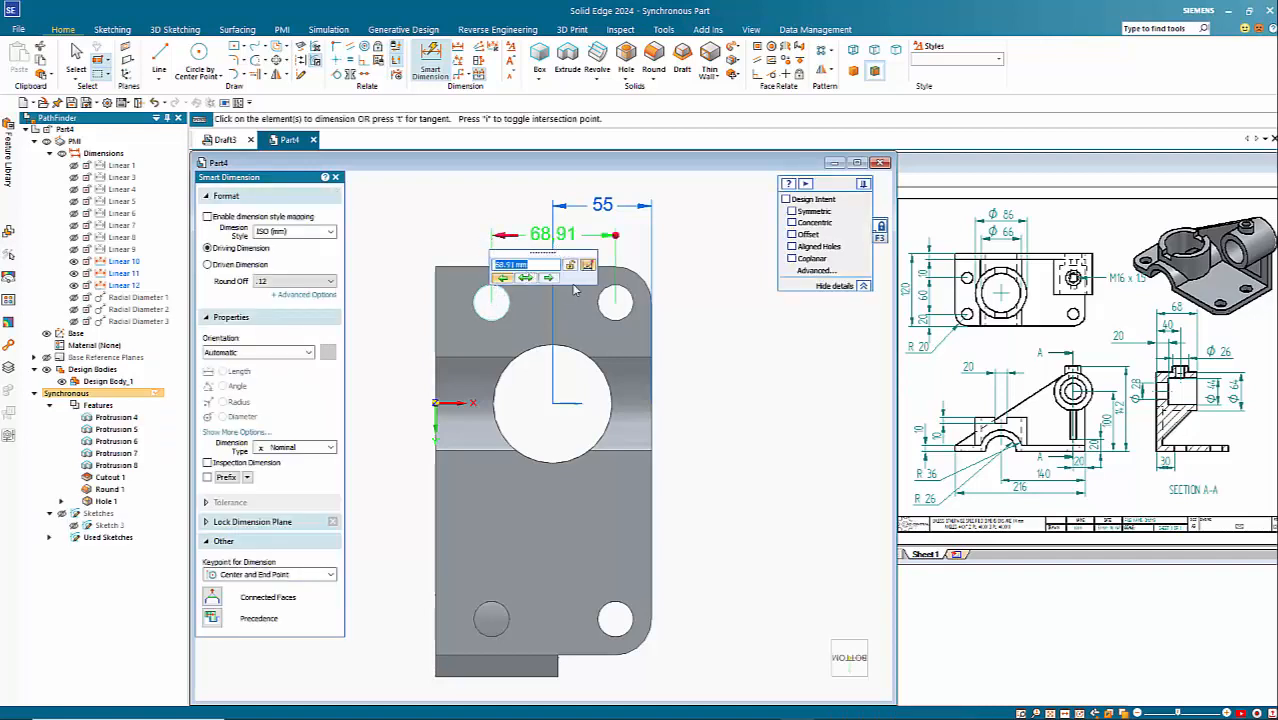
left_click(786, 200)
key("Return")
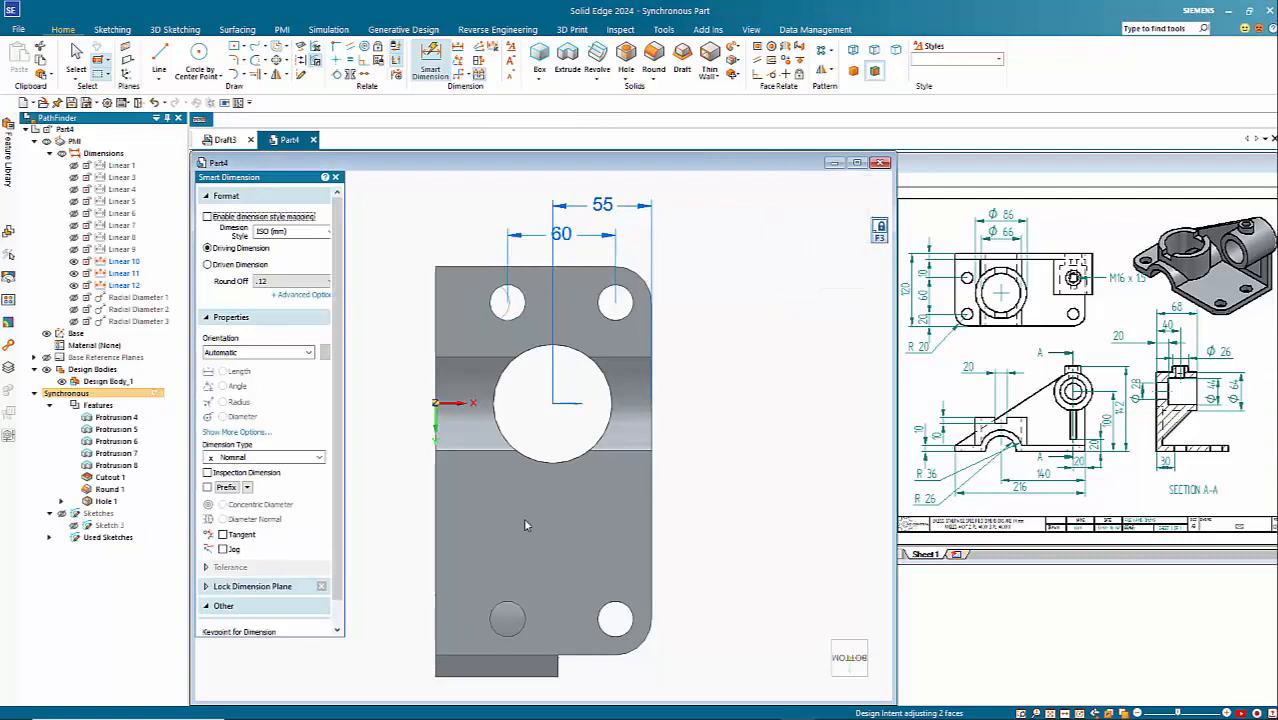
middle_click_drag(756, 288, 627, 482)
scroll(629, 537, "down", 5)
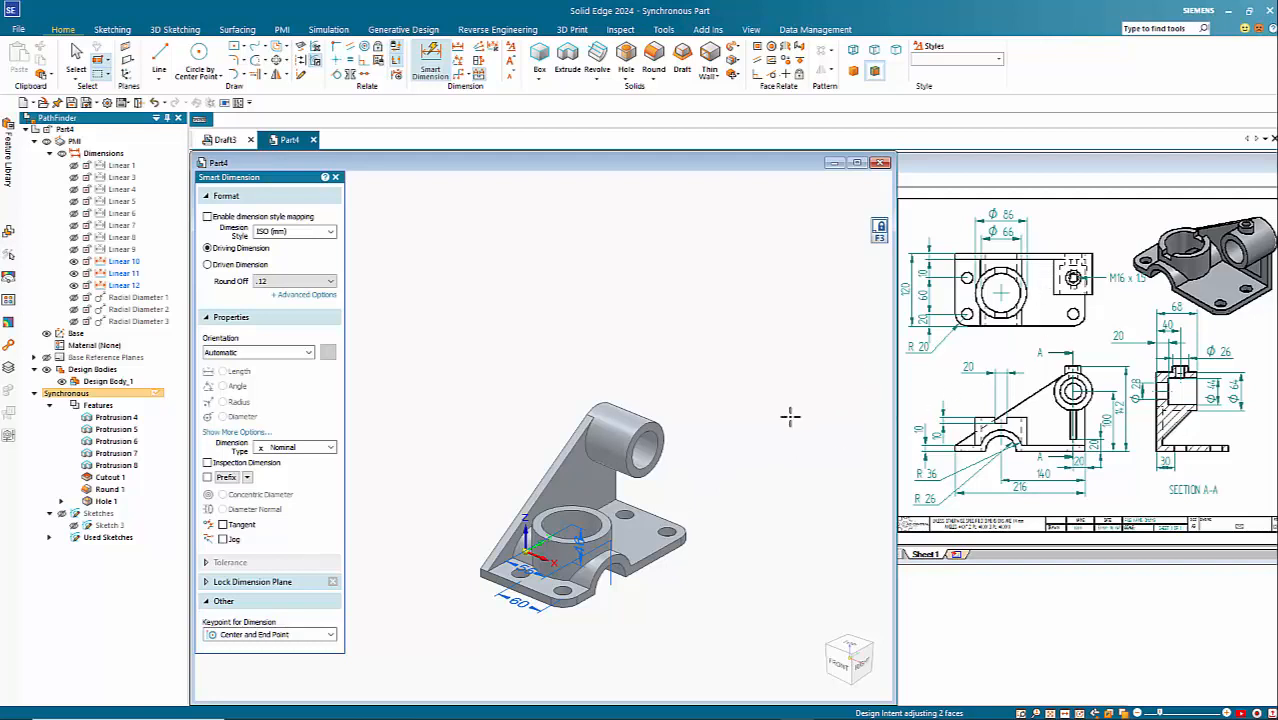
key("Escape")
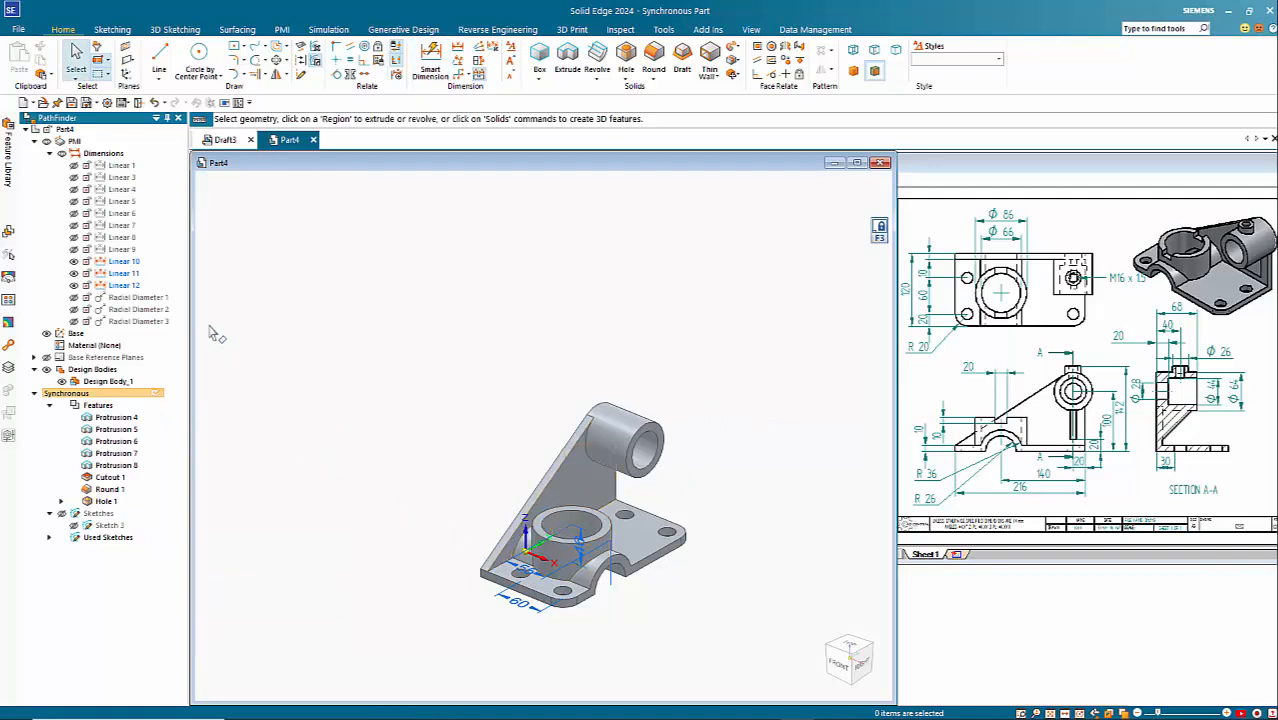
Step: Collapse the dimension list and sketch a 26 mm diameter circle in top view, centred on the horizontal cylinder's axis
left_click(51, 154)
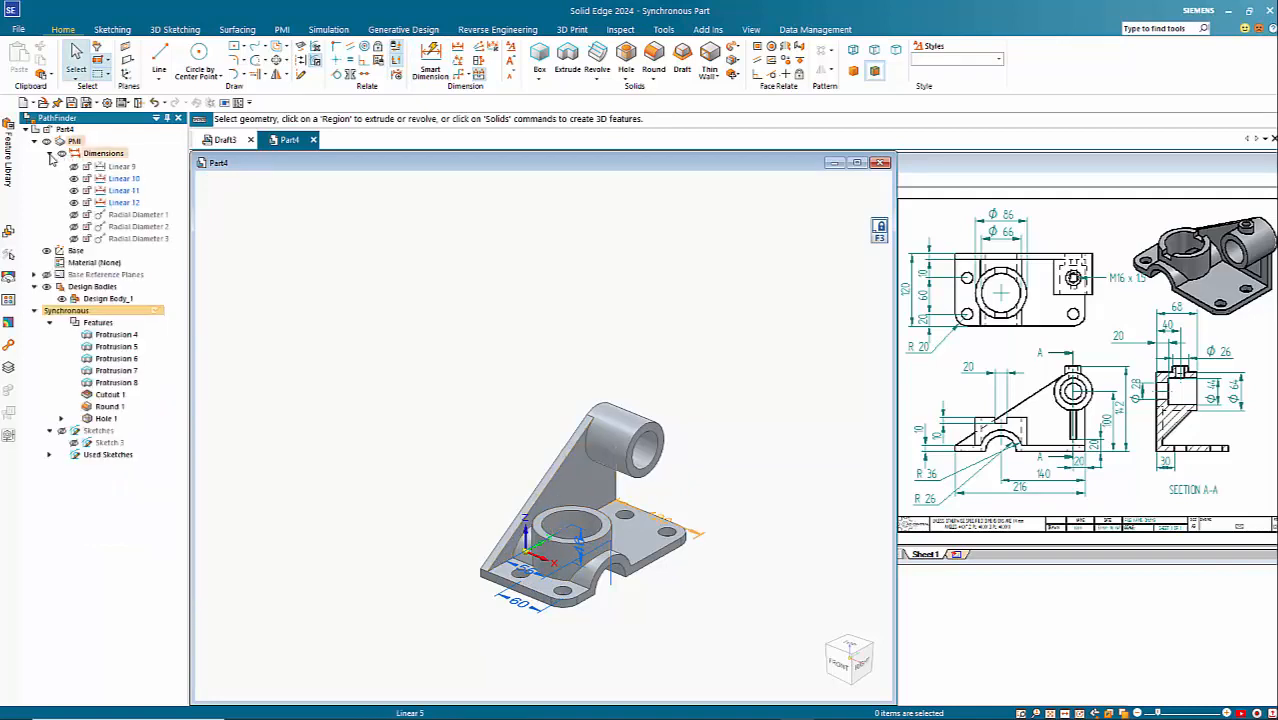
left_click(190, 60)
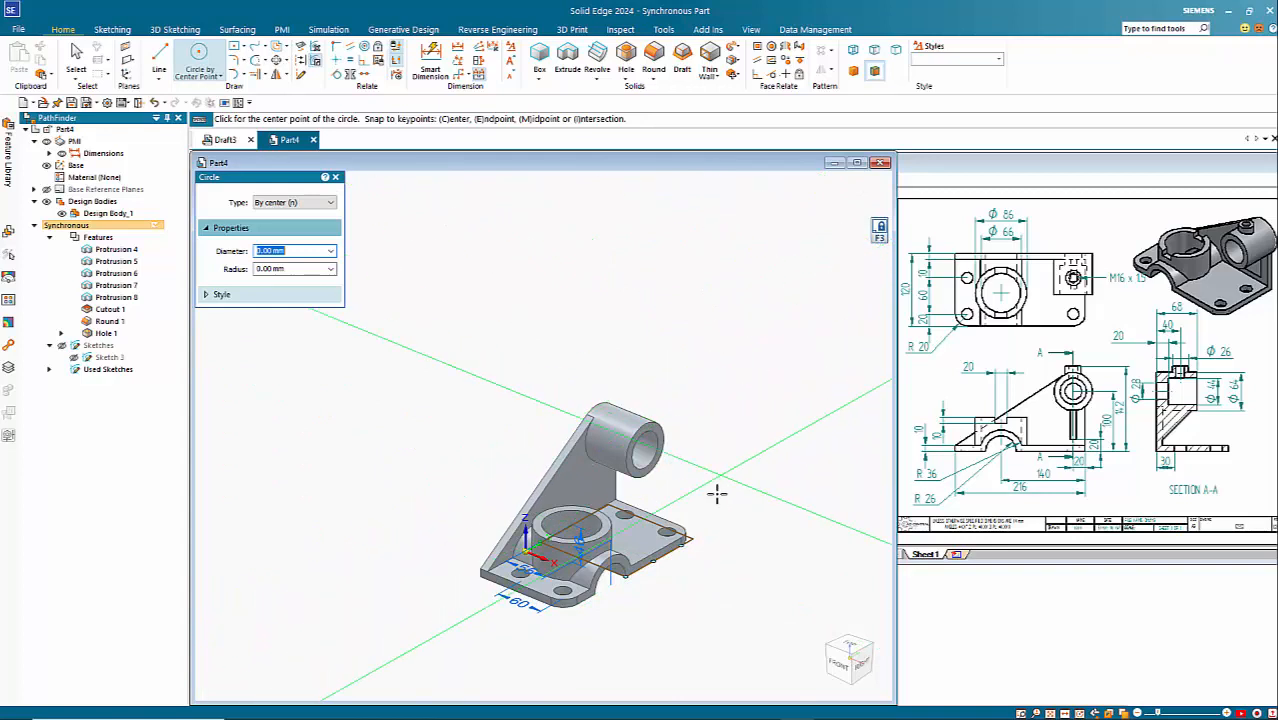
key("ctrl+h")
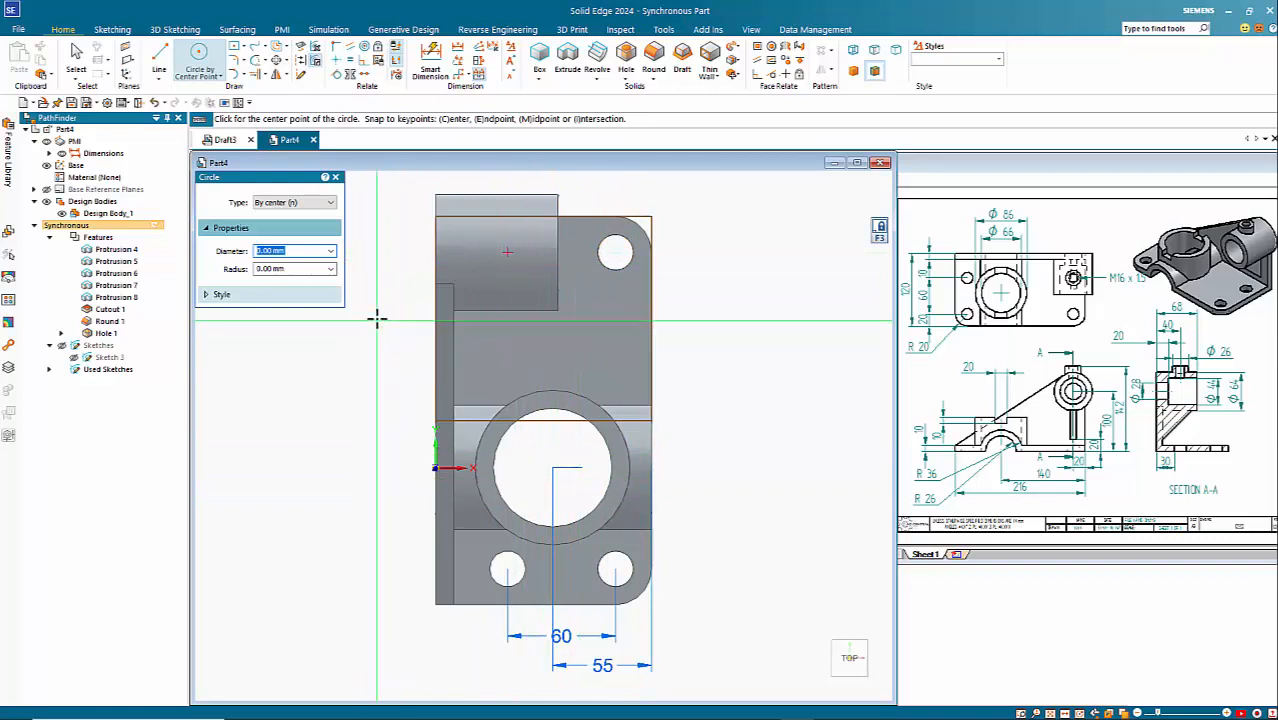
scroll(374, 314, "up", 5)
middle_click_drag(427, 381, 360, 470, "shift")
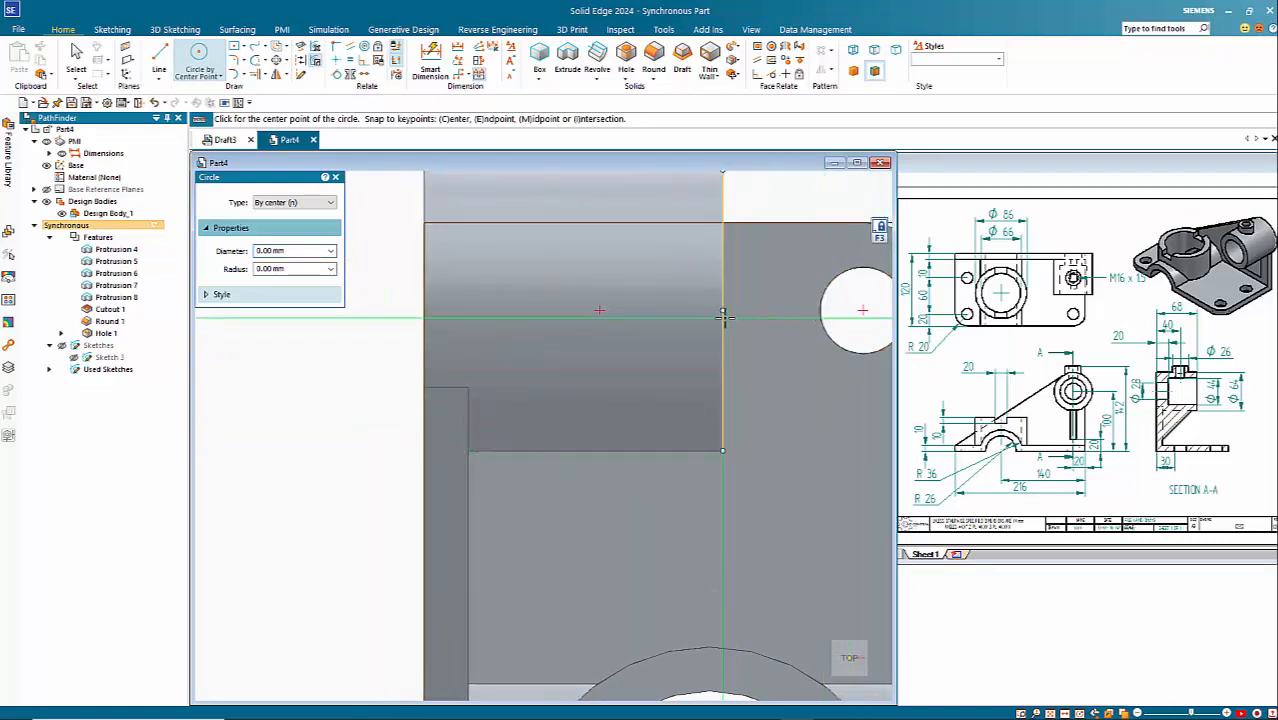
left_click(599, 310)
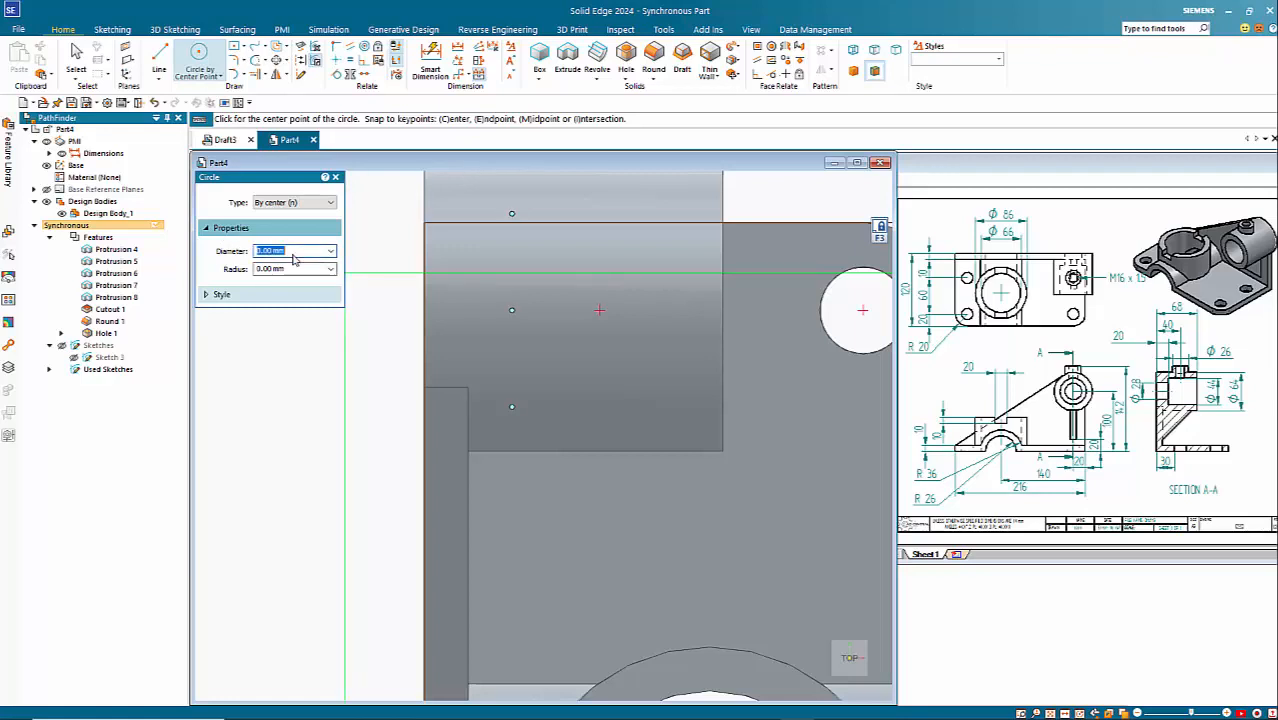
key("Return")
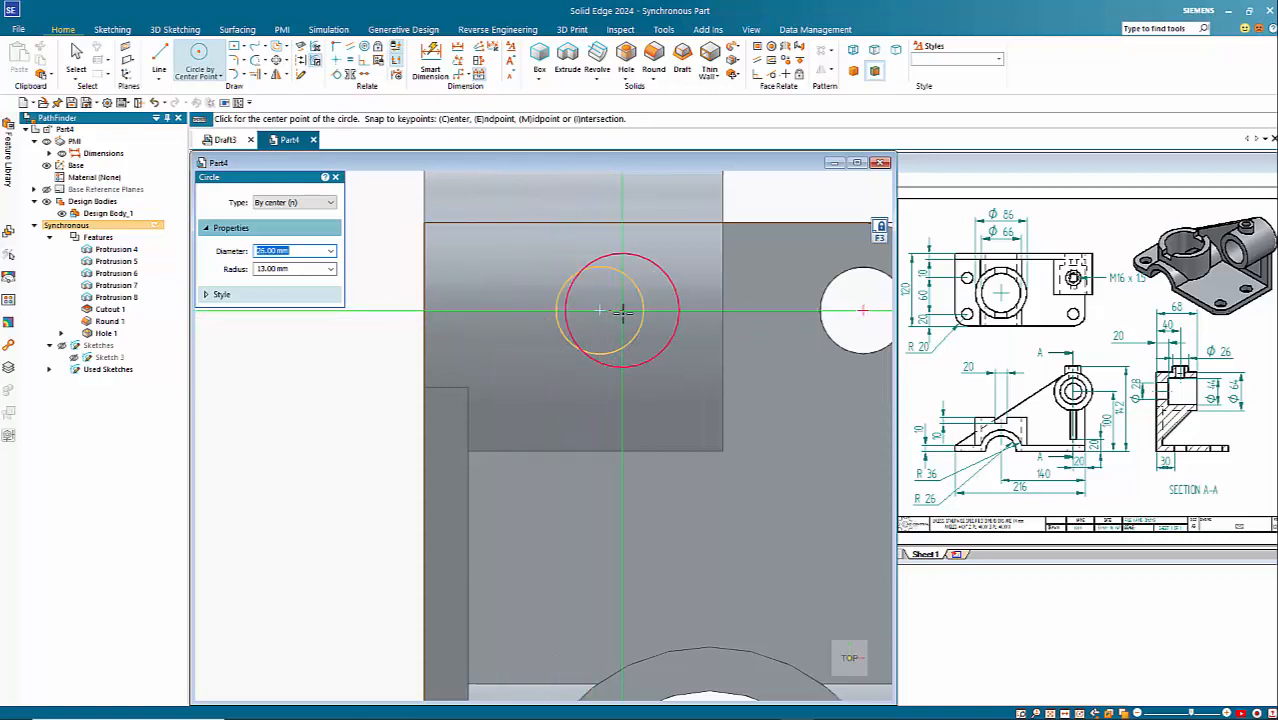
left_click(631, 311)
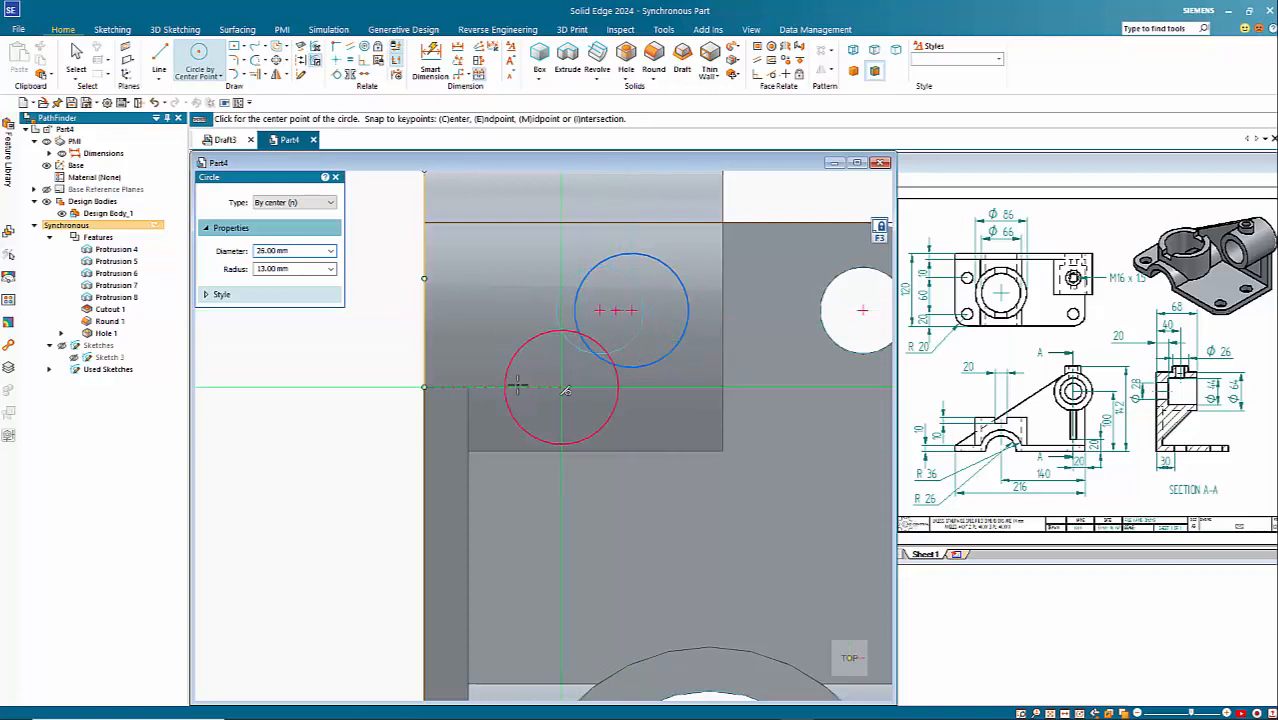
key("Escape")
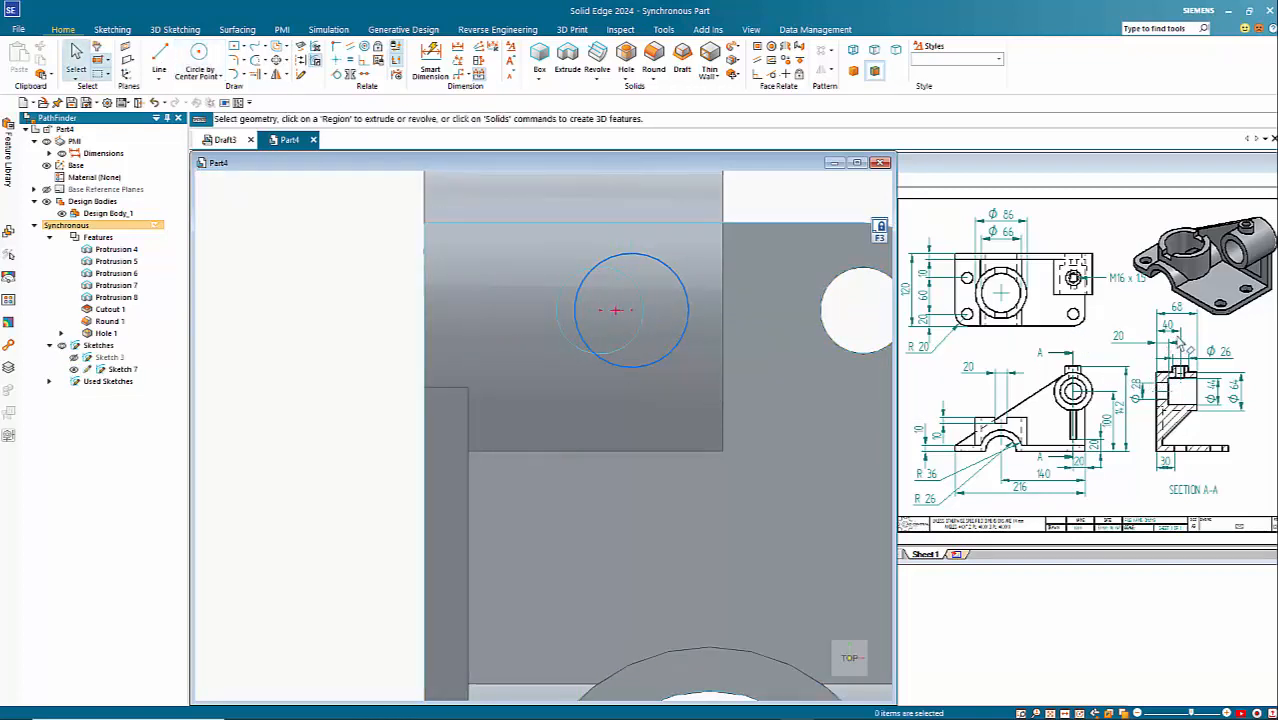
Step: Dimension the circle's centre from the cylinder's end face on the rib side and set the distance to 40 mm
scroll(620, 358, "down", 4)
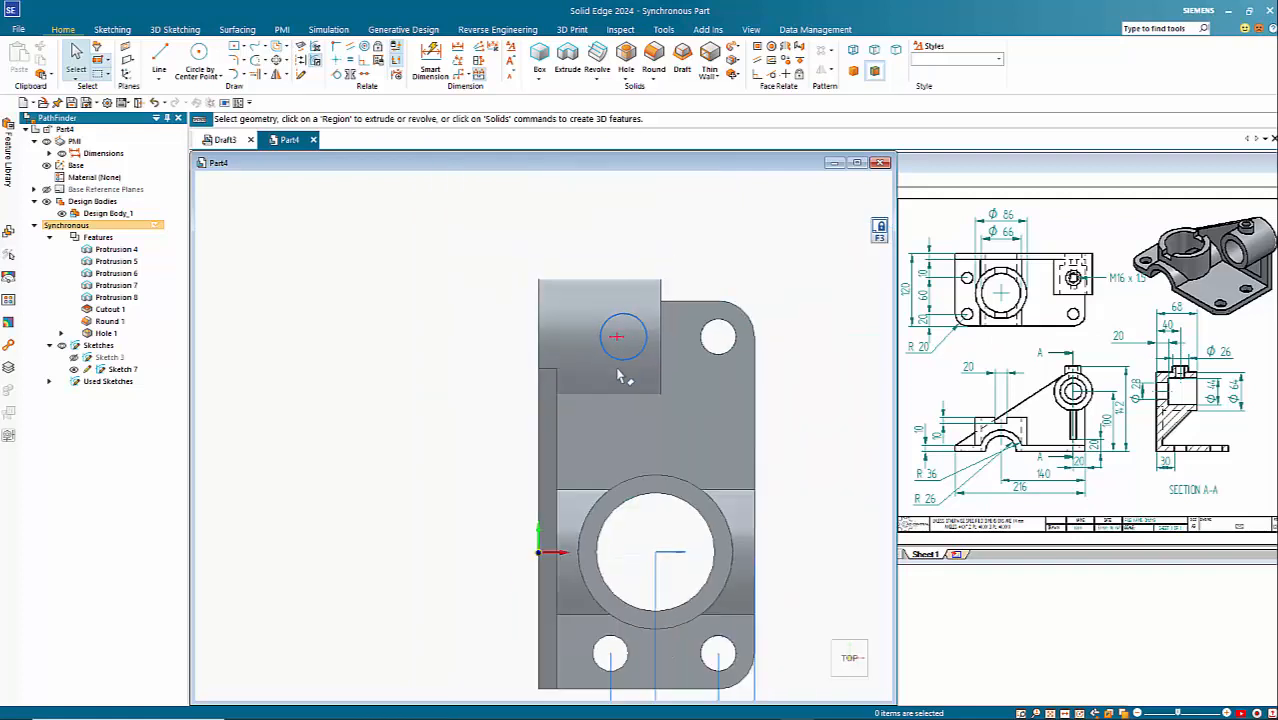
left_click(444, 53)
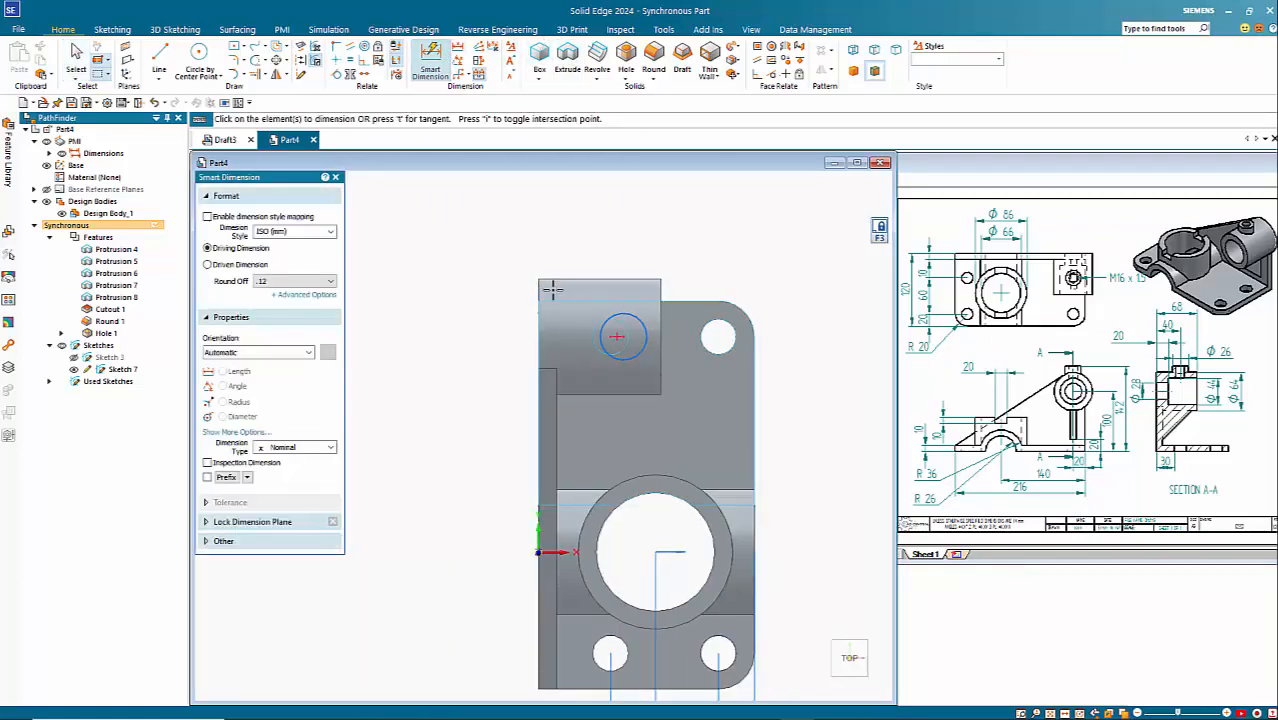
left_click(606, 322)
left_click(593, 247)
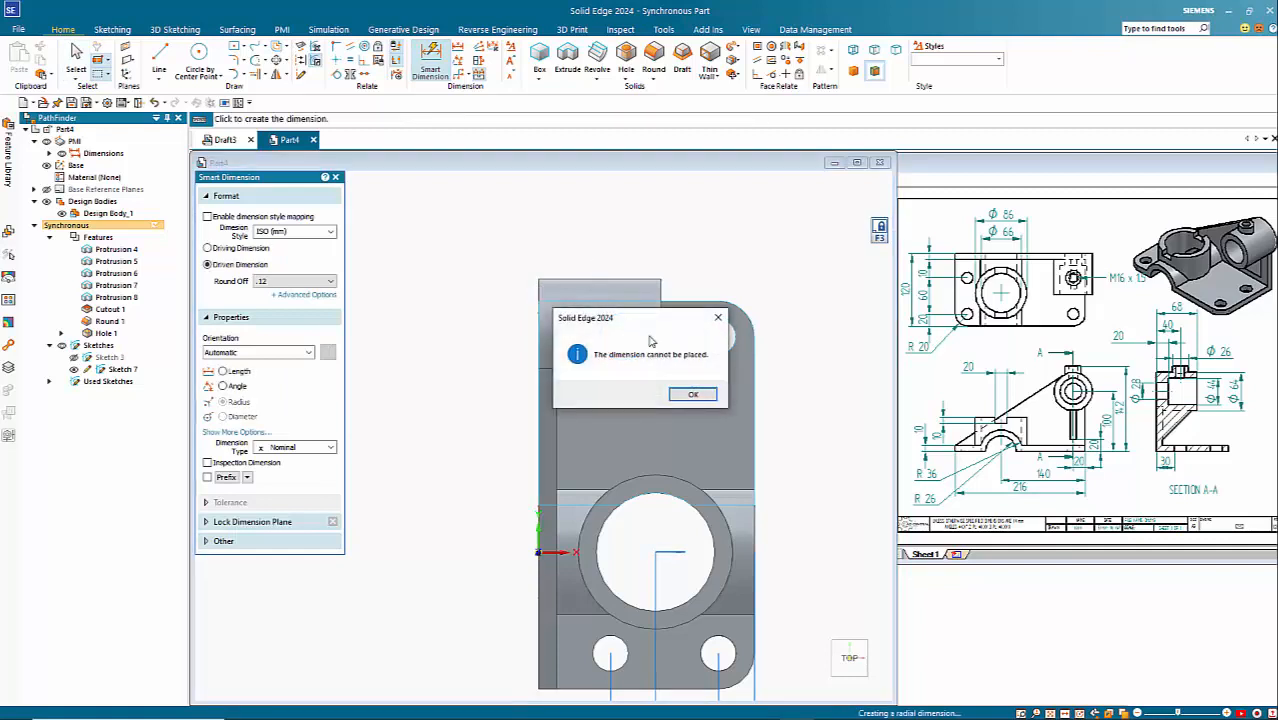
left_click(693, 395)
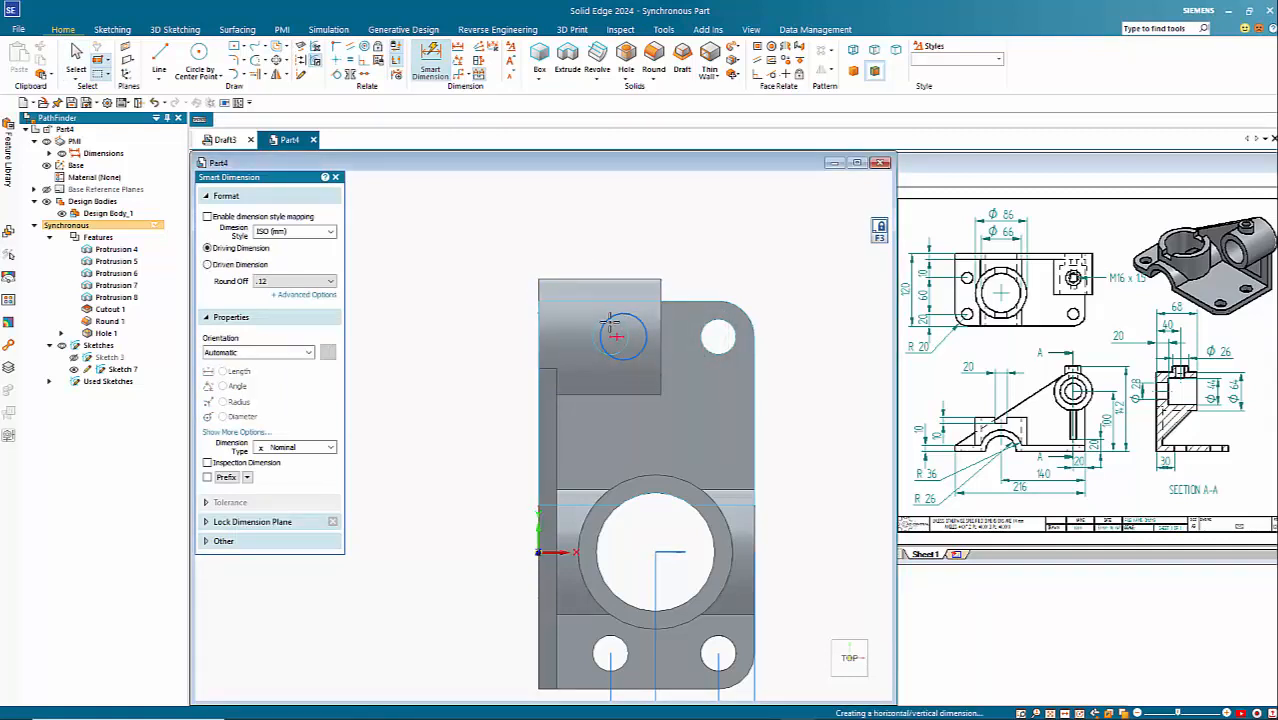
left_click(605, 321)
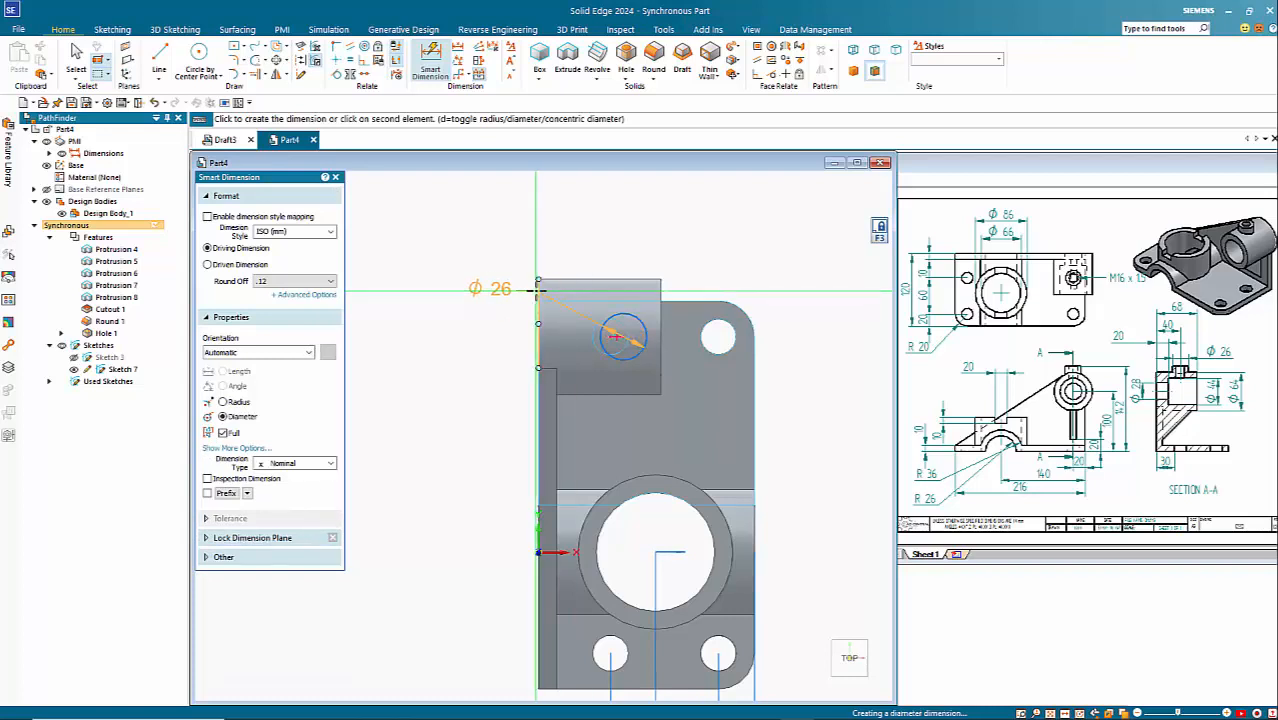
left_click(581, 212)
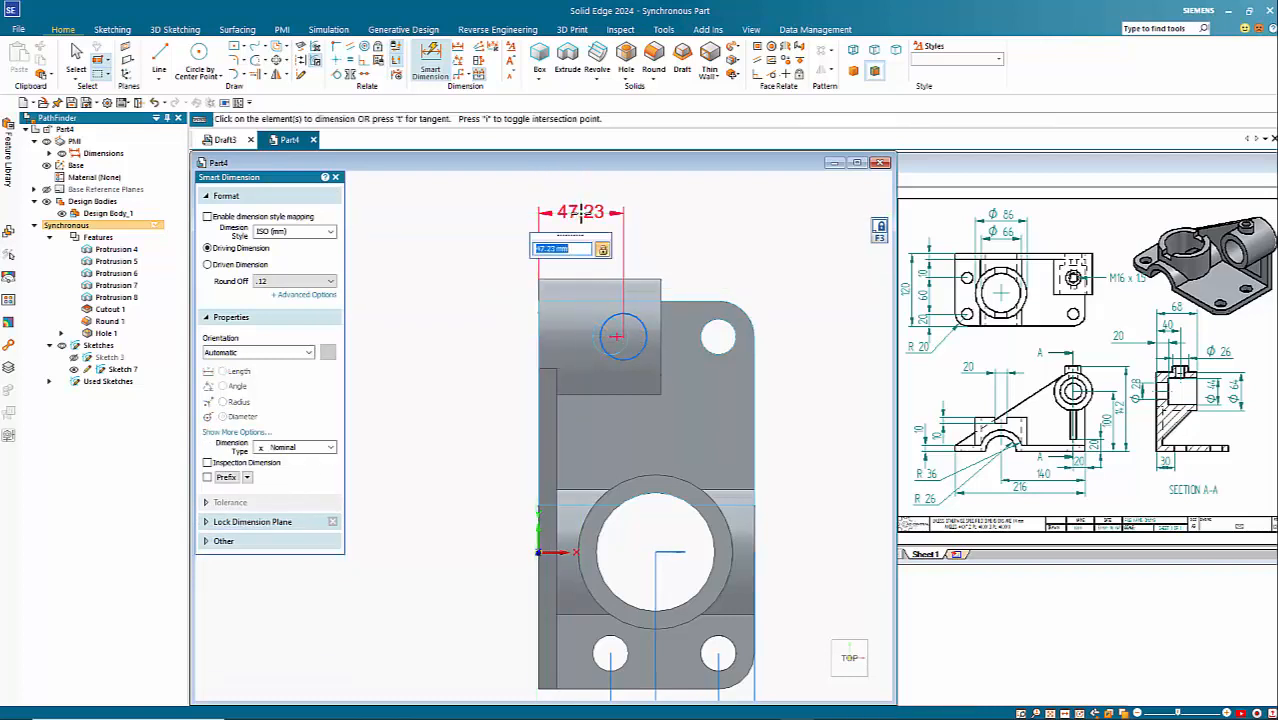
type("40")
key("Return")
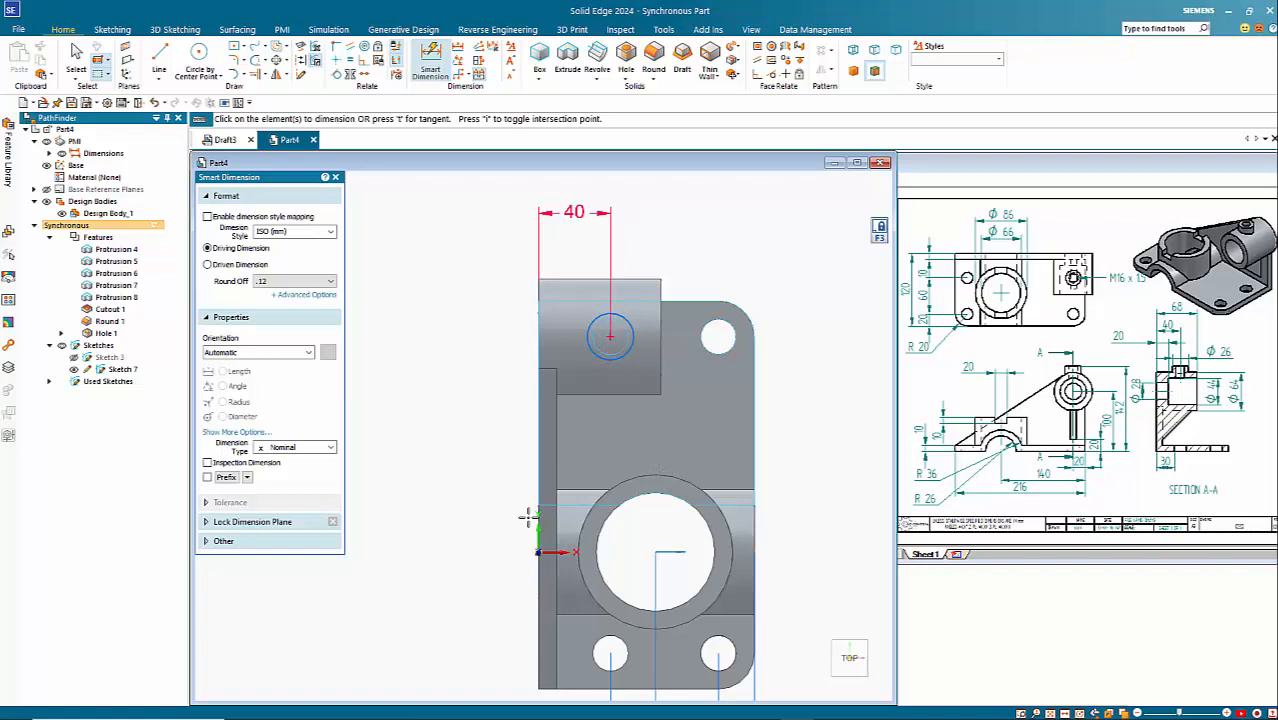
key("ctrl+i")
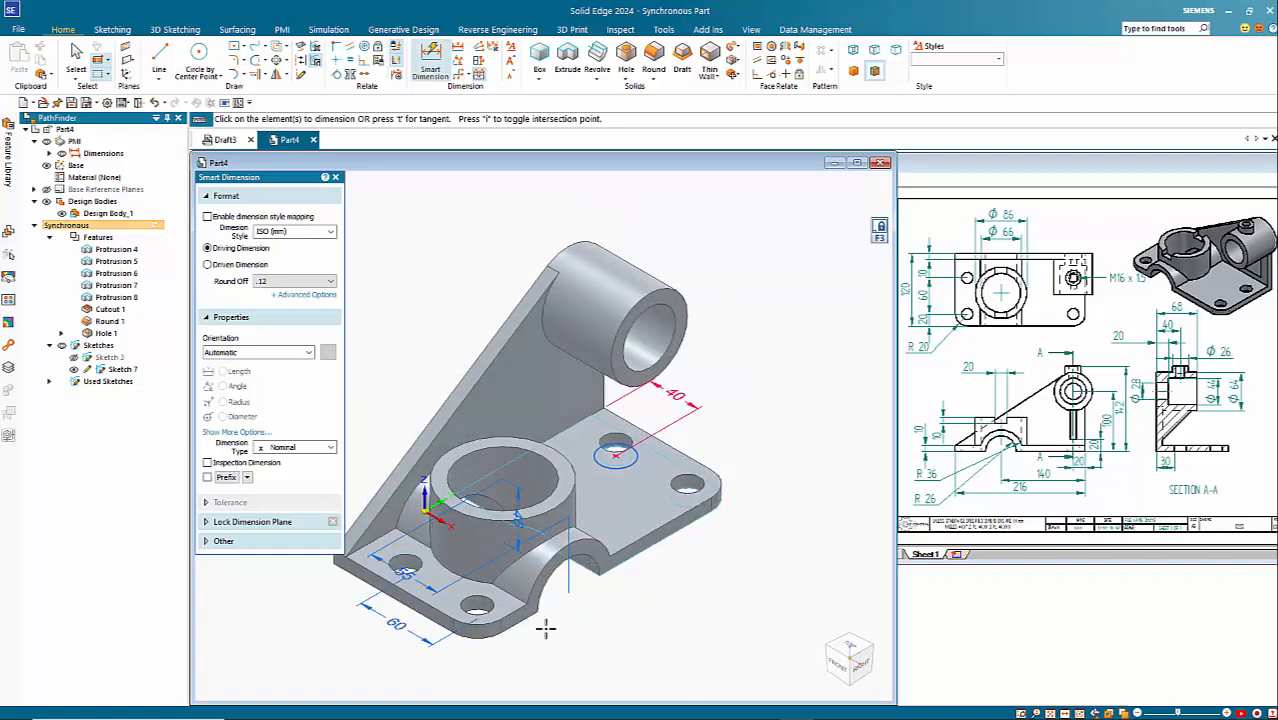
key("Escape")
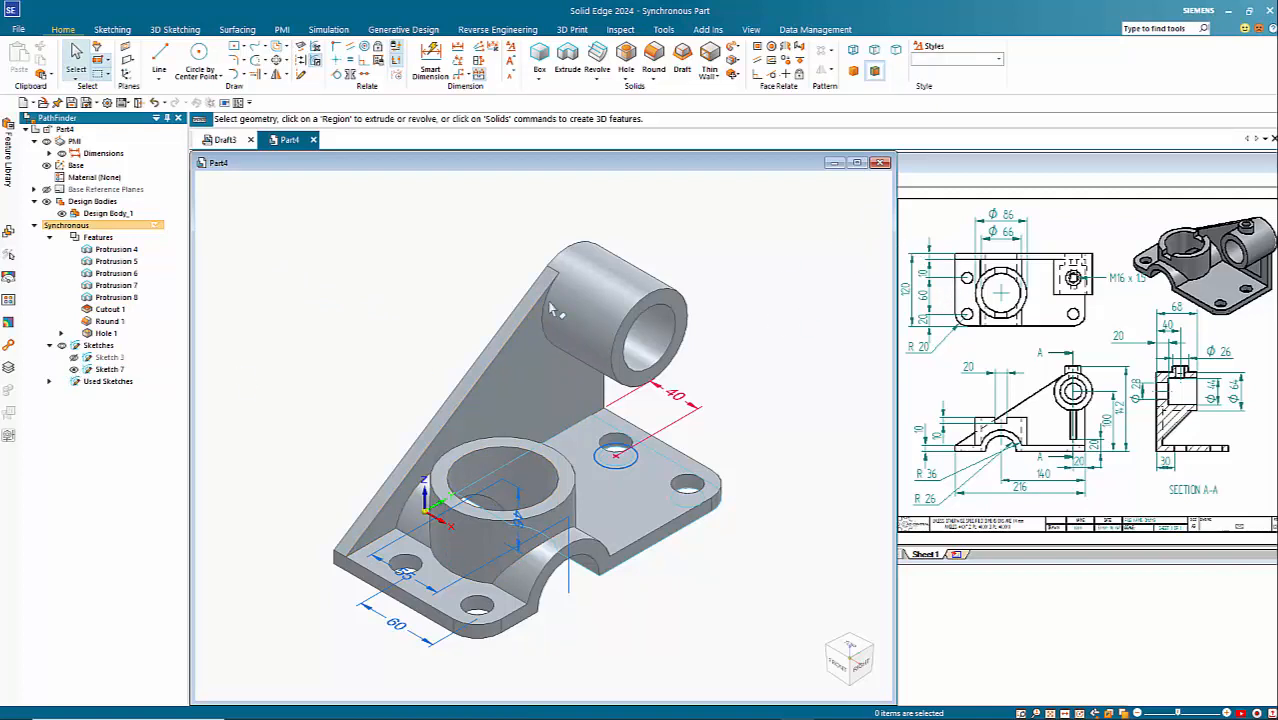
Step: Move the circle sketch vertically upward by 142 mm so it sits above the cylinder
left_click(104, 369)
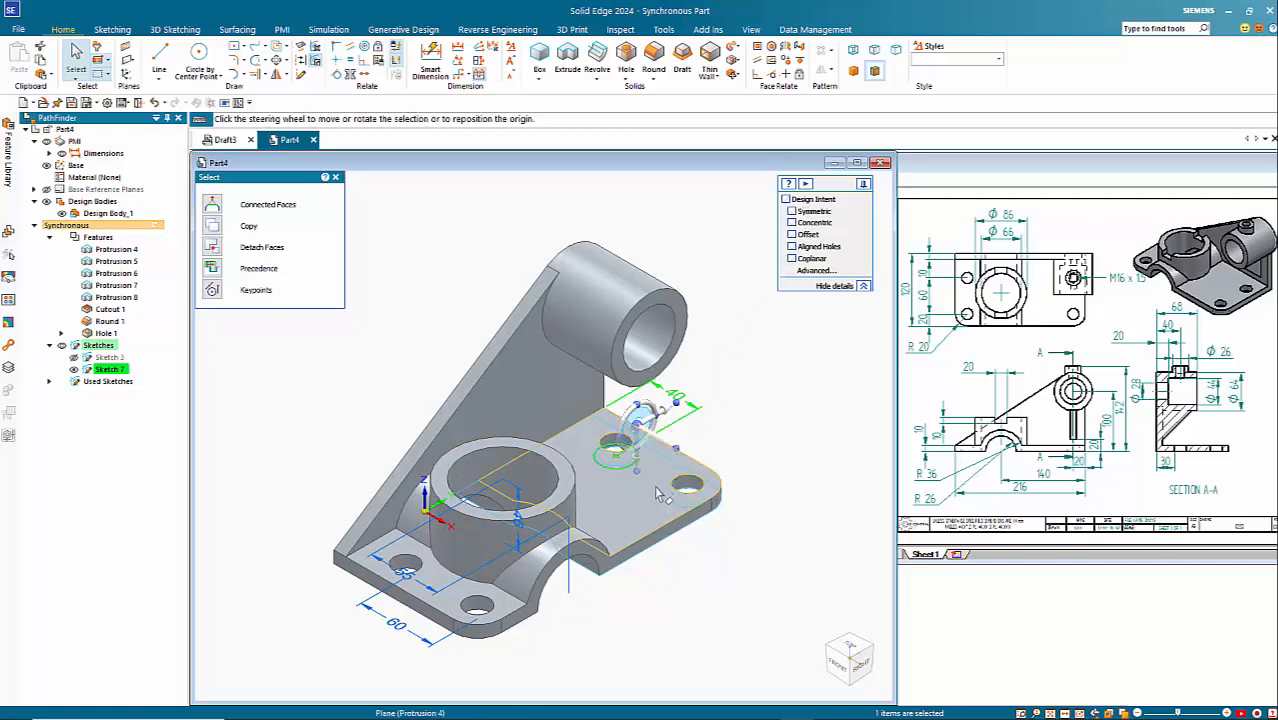
left_click(638, 445)
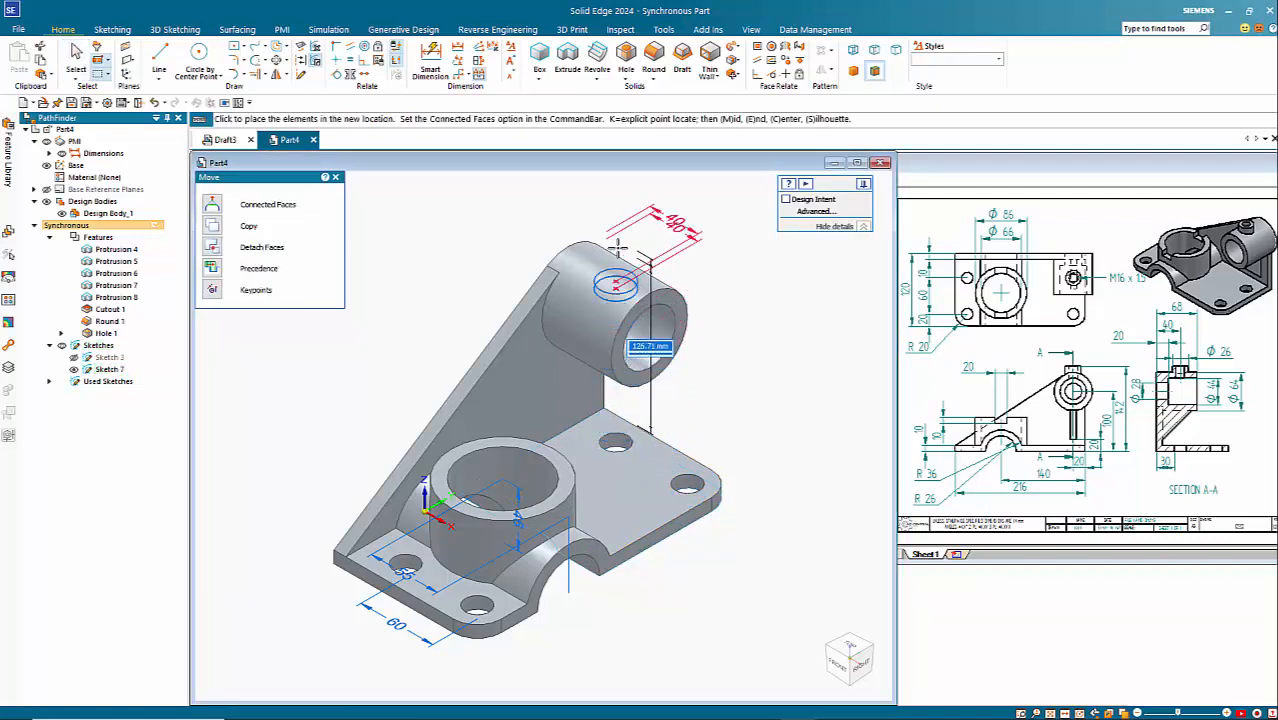
type("14")
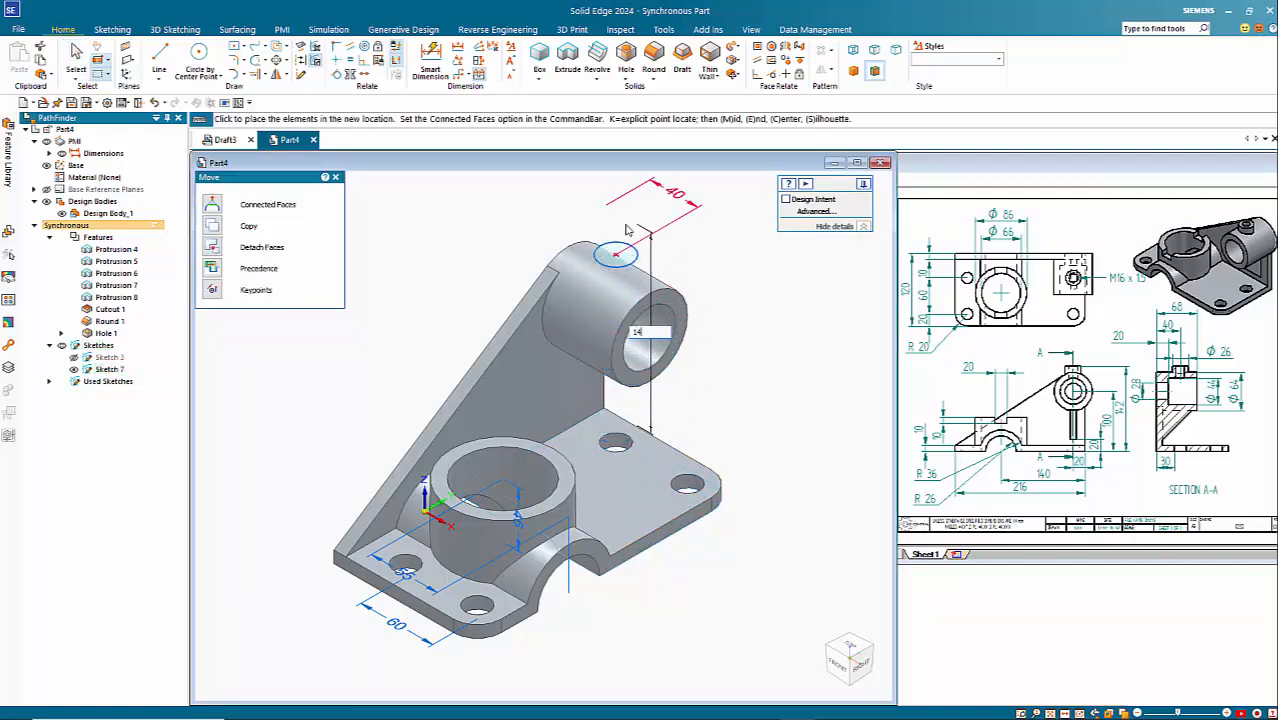
key("Return")
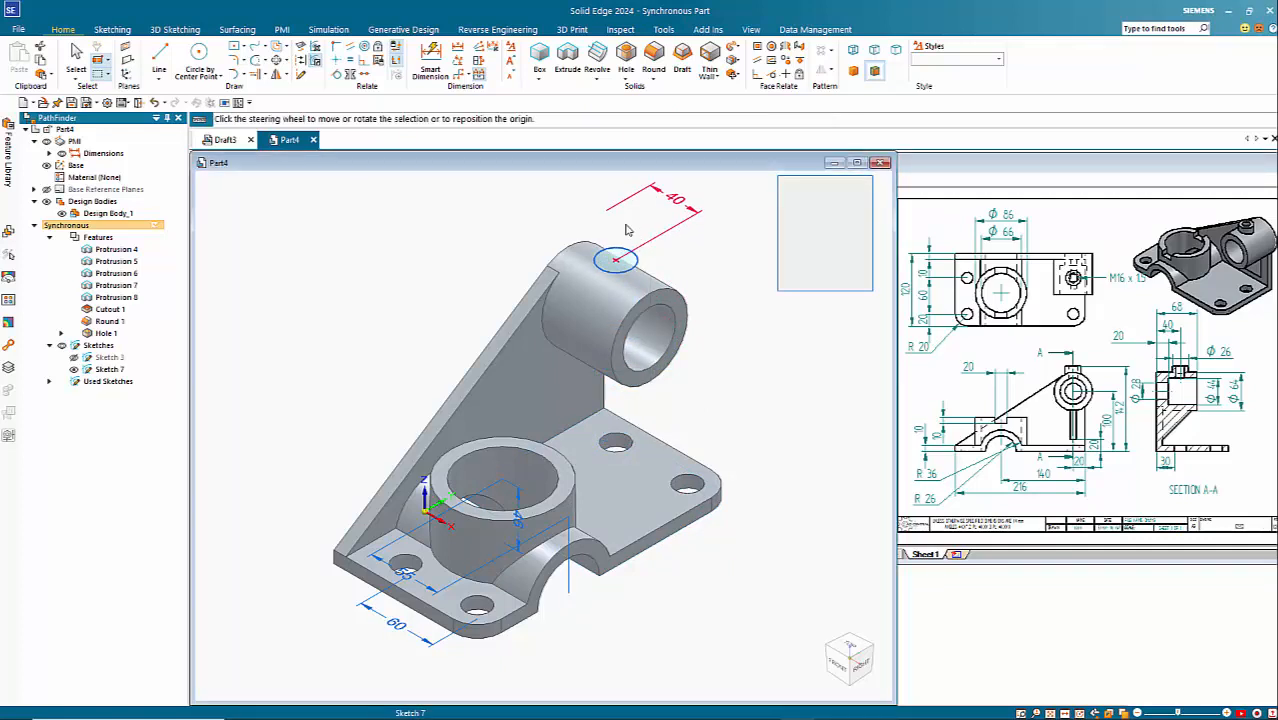
key("Escape")
Step: Extrude the raised circle downward to meet the cylinder's outer surface, forming the round nub
scroll(680, 184, "up", 5)
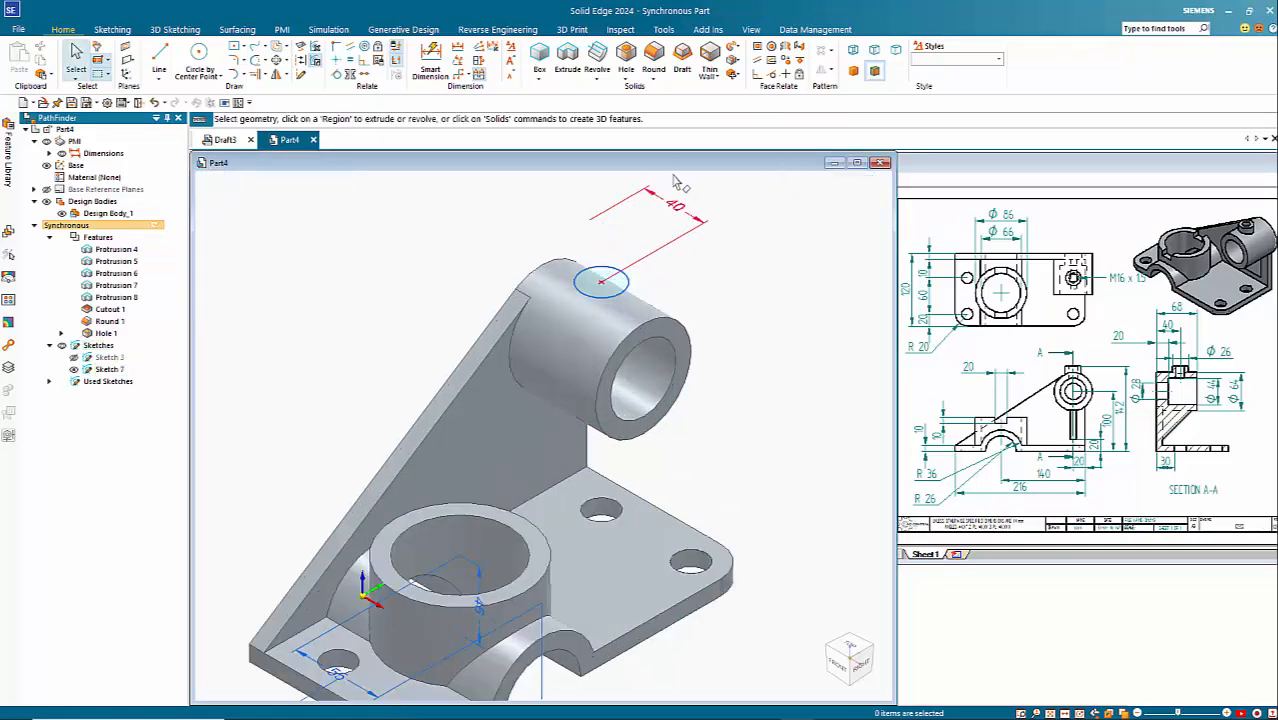
left_click(513, 383)
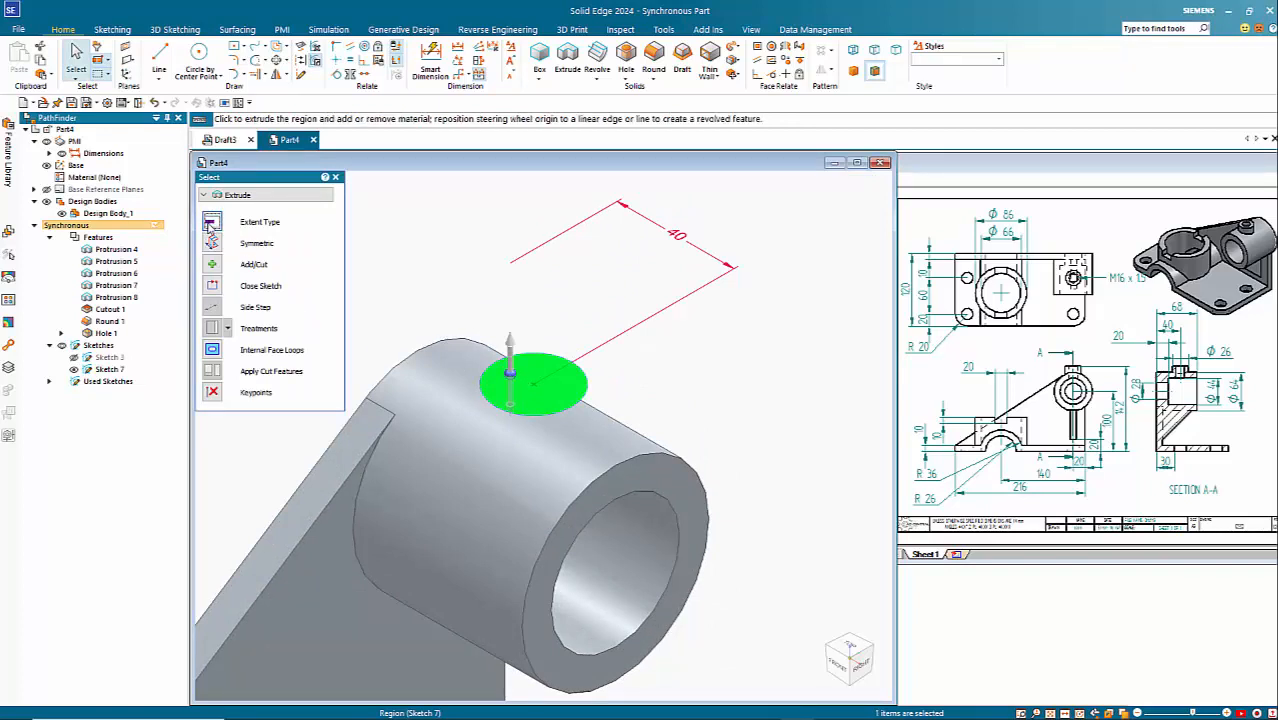
left_click(210, 226)
left_click(258, 282)
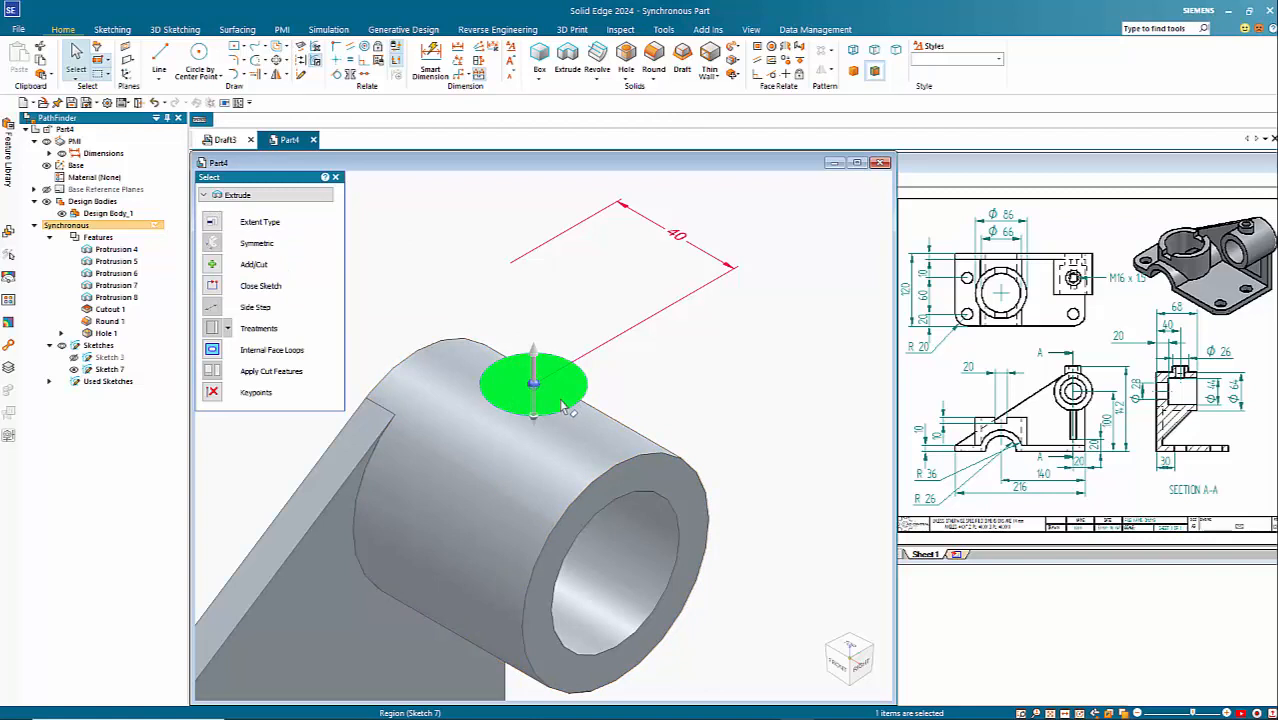
left_click(534, 372)
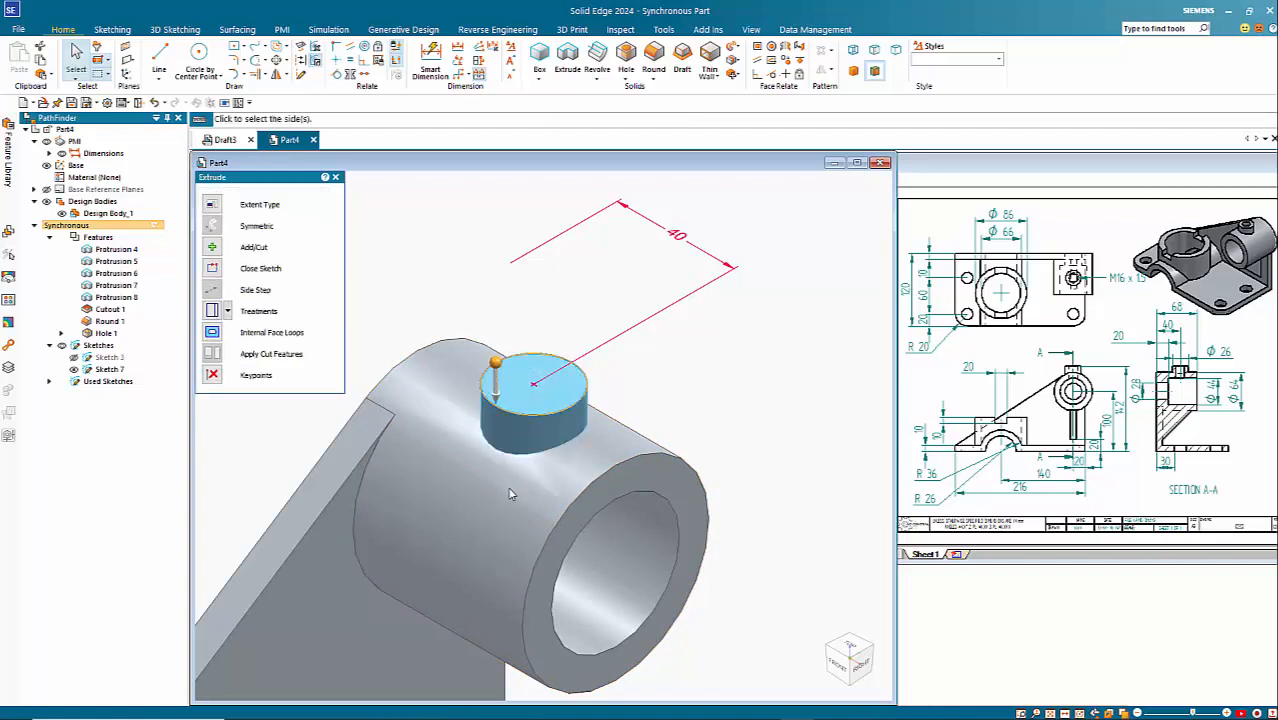
left_click(636, 432)
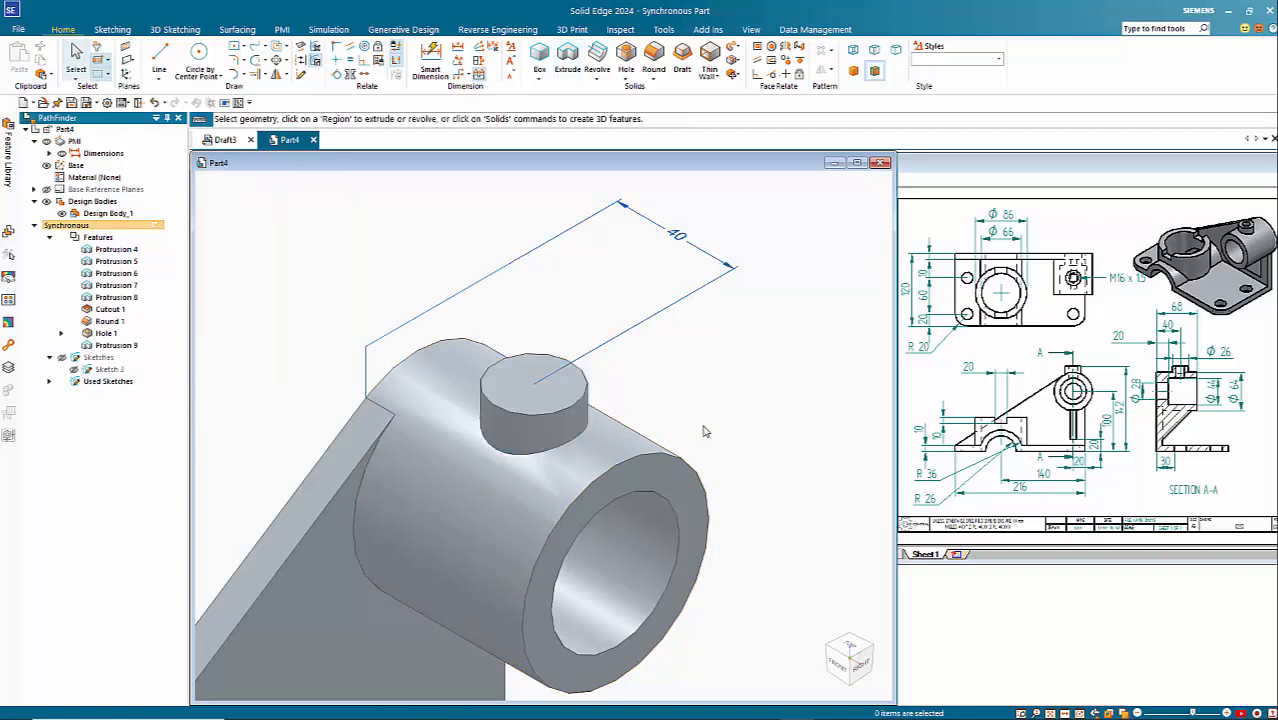
Step: Start a Hole and configure it as an ISO Metric threaded hole, size M16 x 1.5, with the thread running to the hole extent
scroll(748, 414, "down", 2)
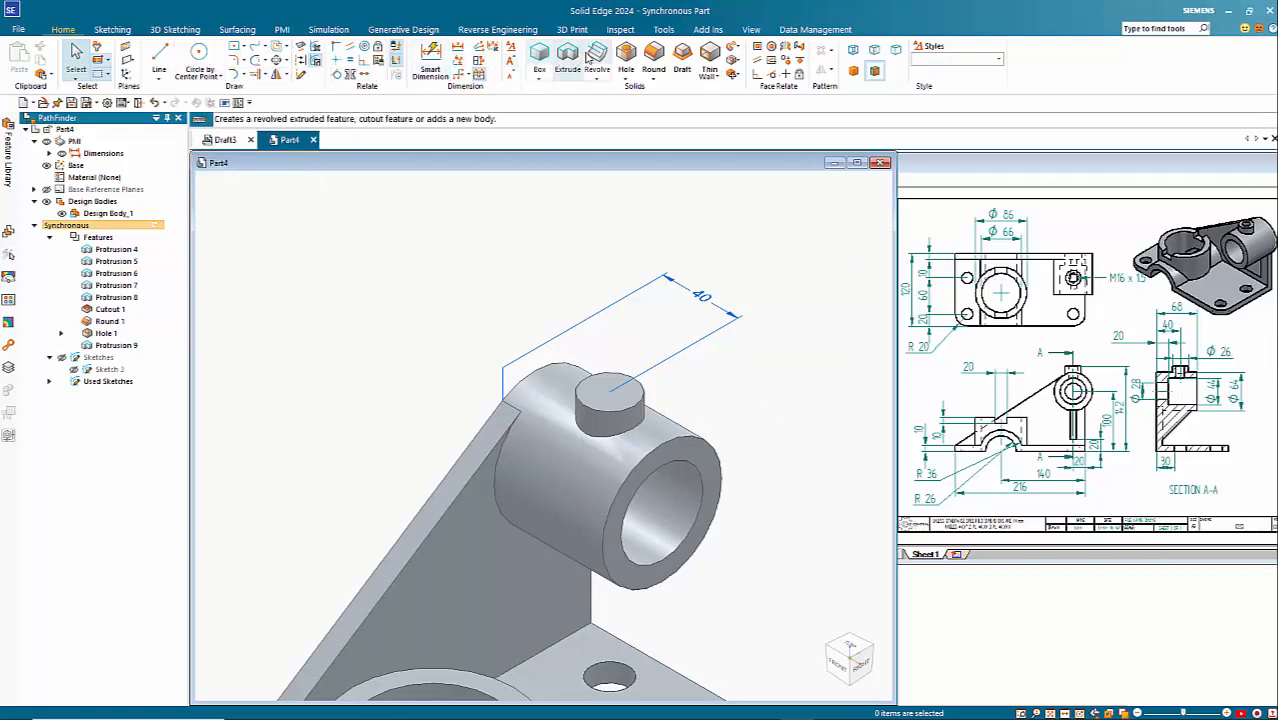
left_click(626, 60)
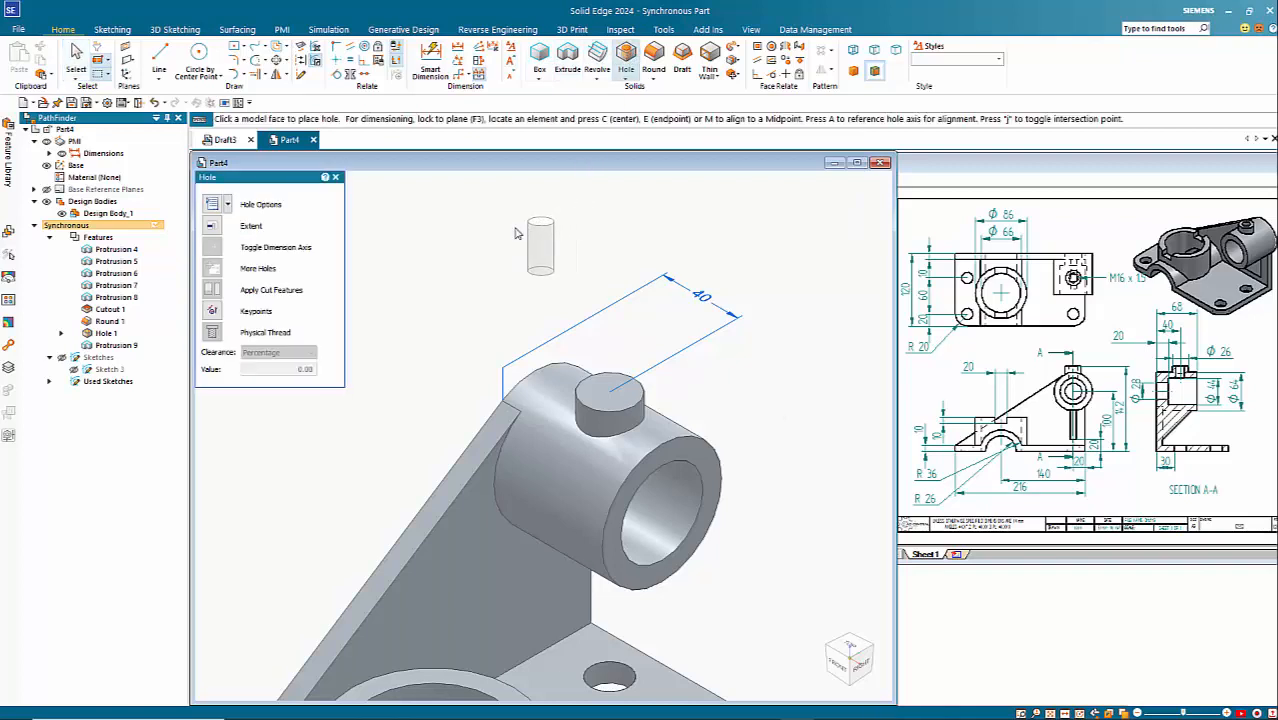
left_click(212, 203)
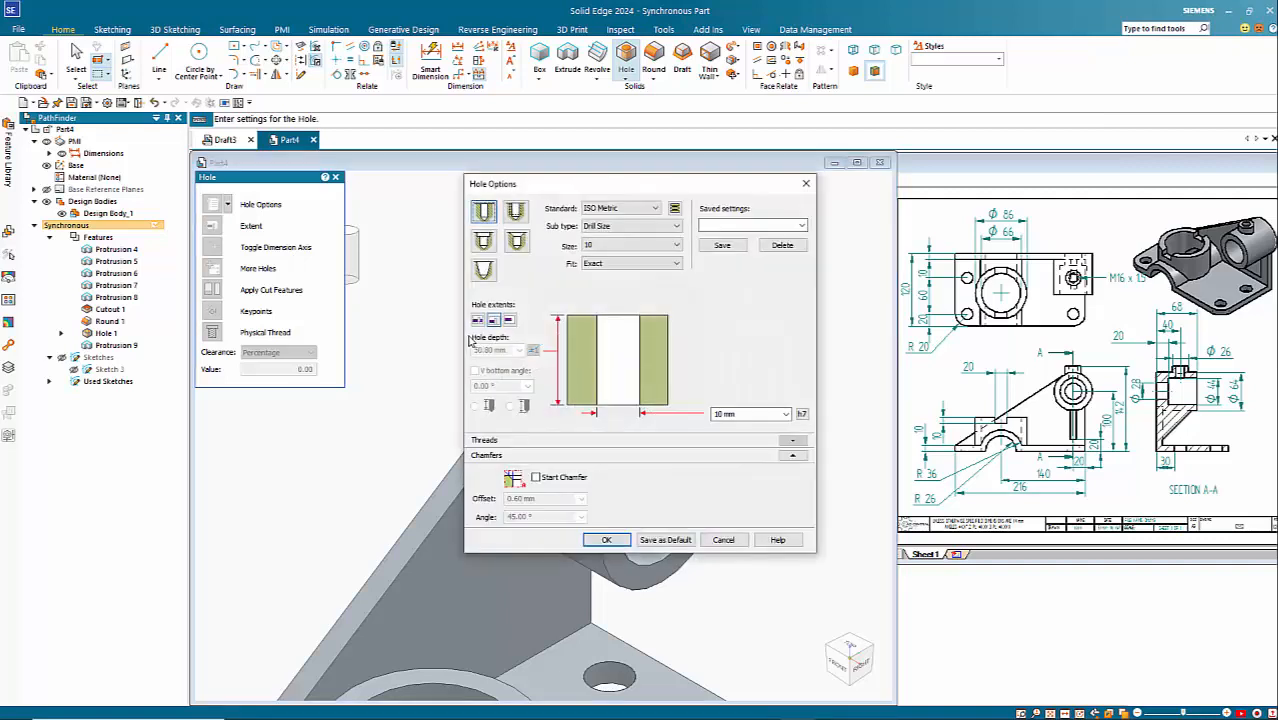
left_click(613, 246)
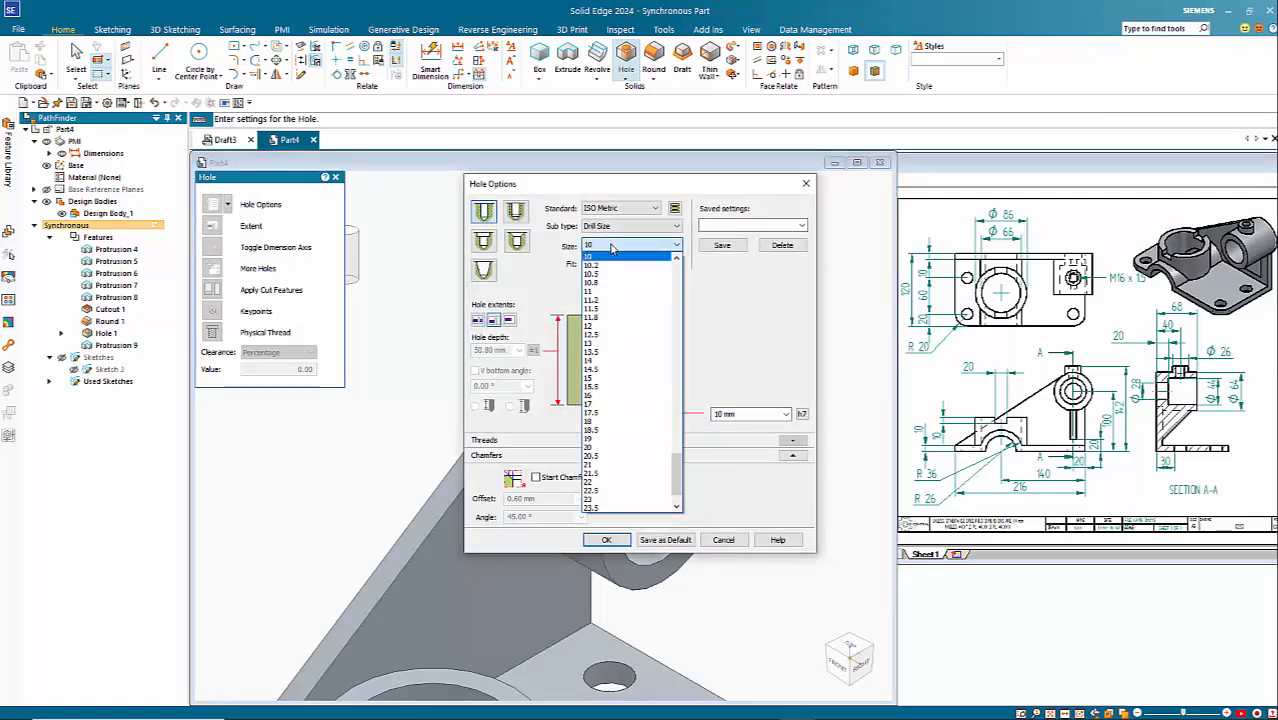
left_click(523, 218)
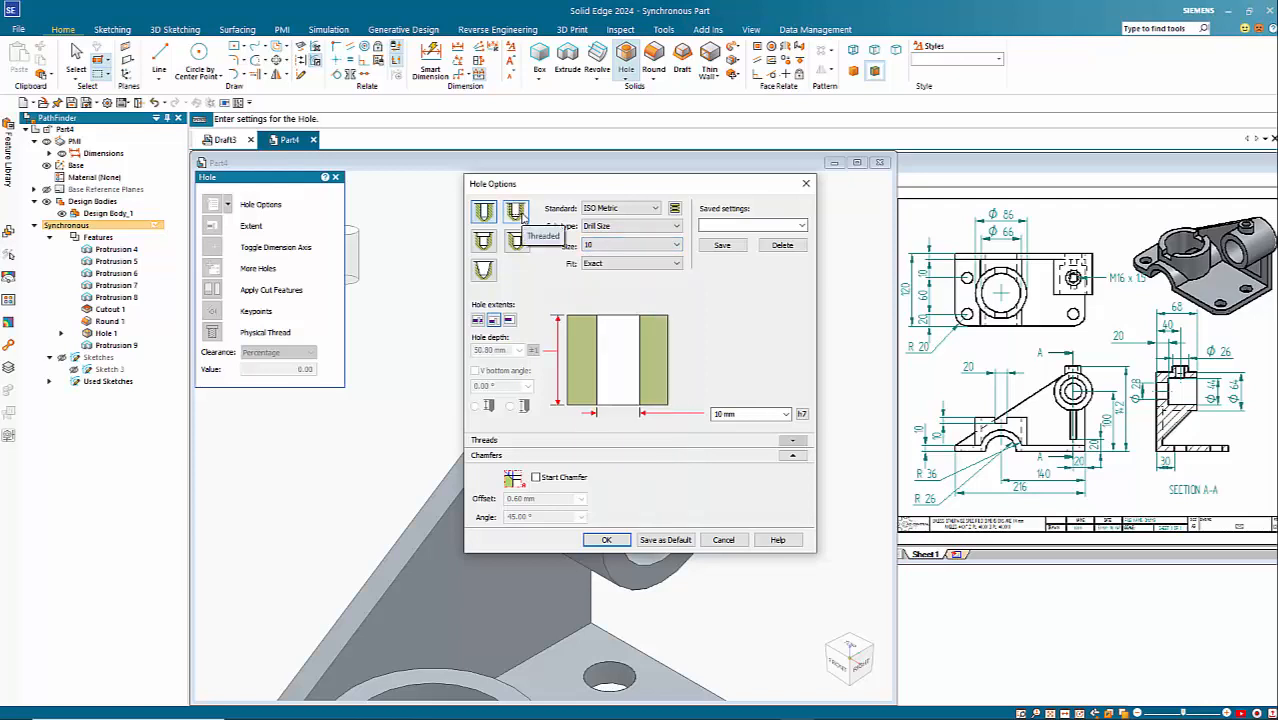
left_click(518, 213)
left_click(612, 246)
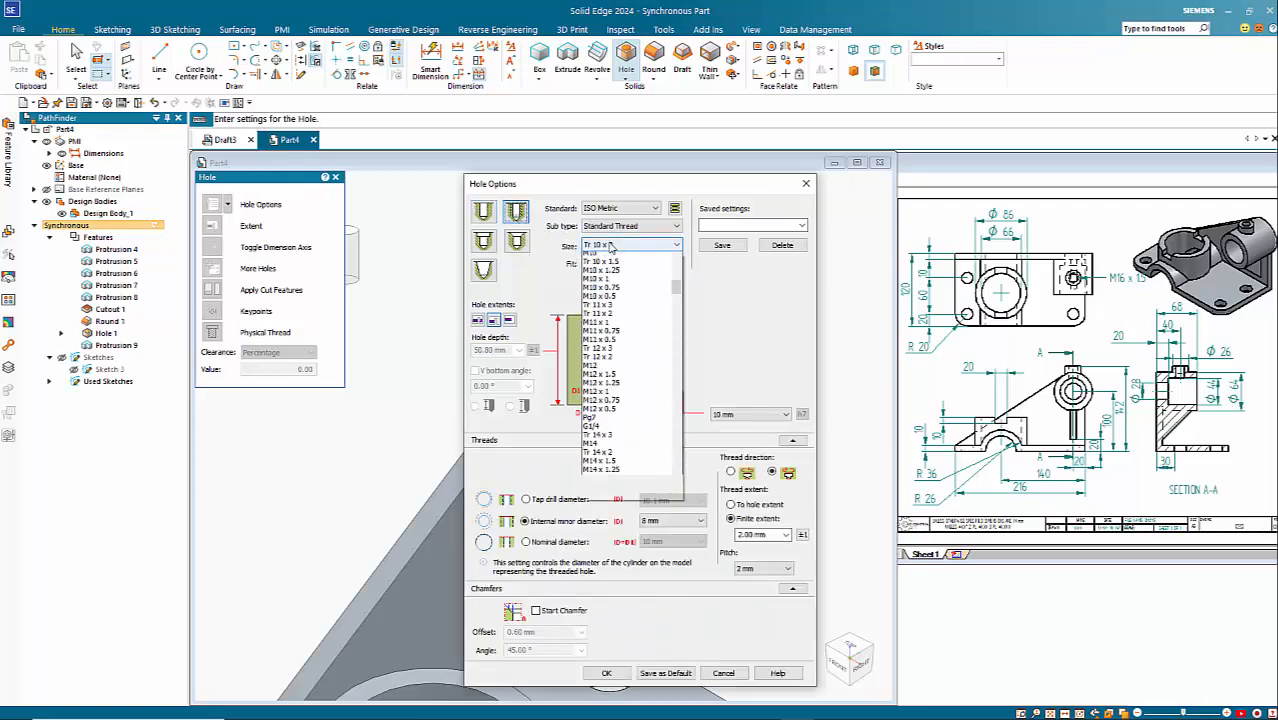
scroll(620, 370, "down", 4)
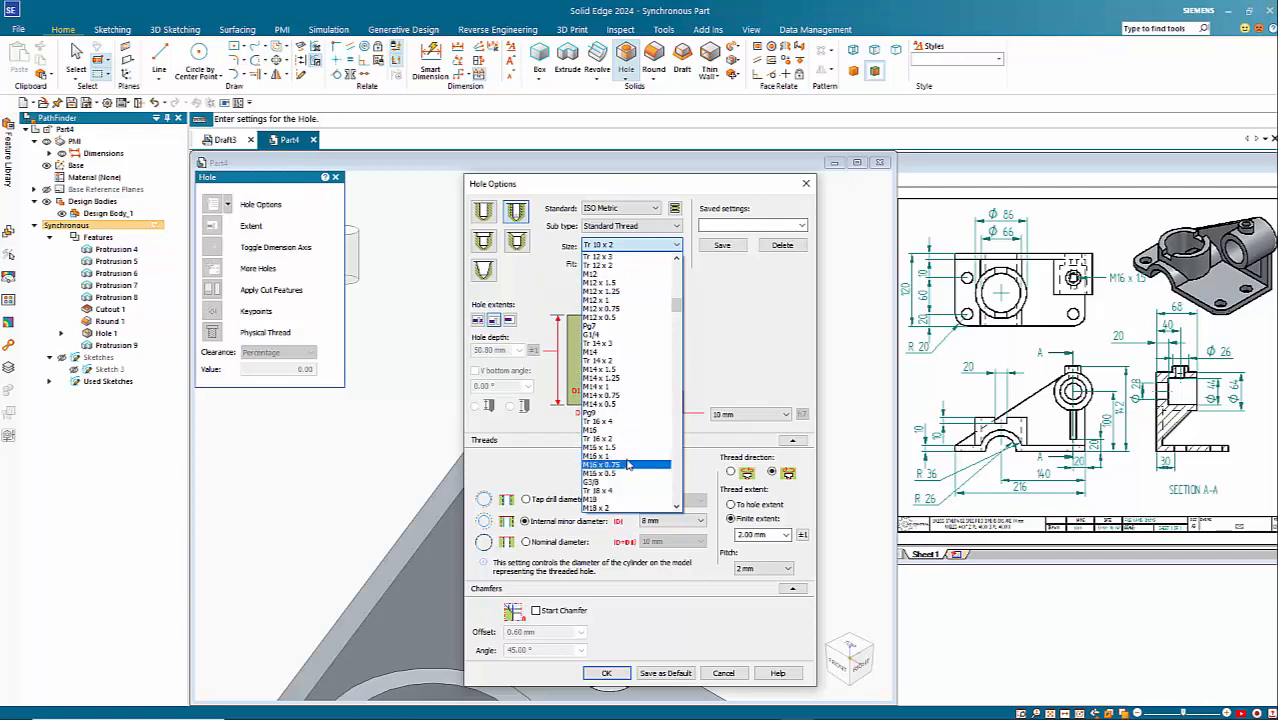
left_click(611, 447)
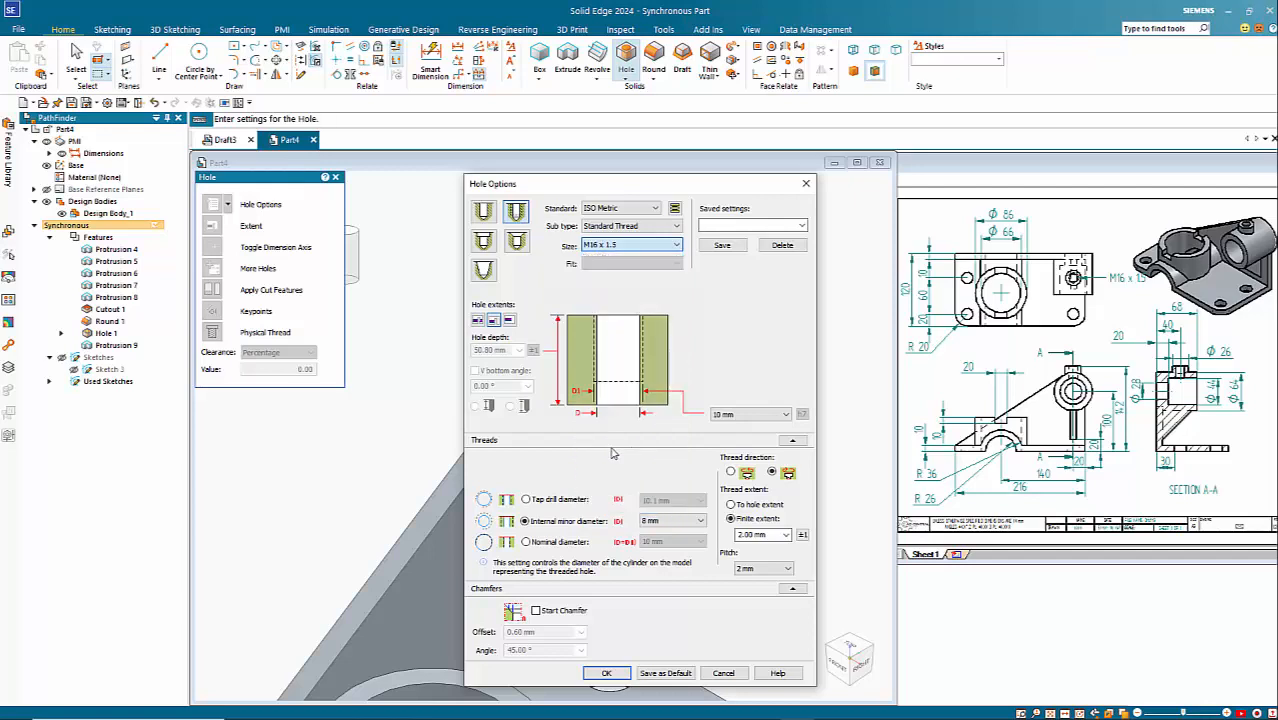
left_click(749, 506)
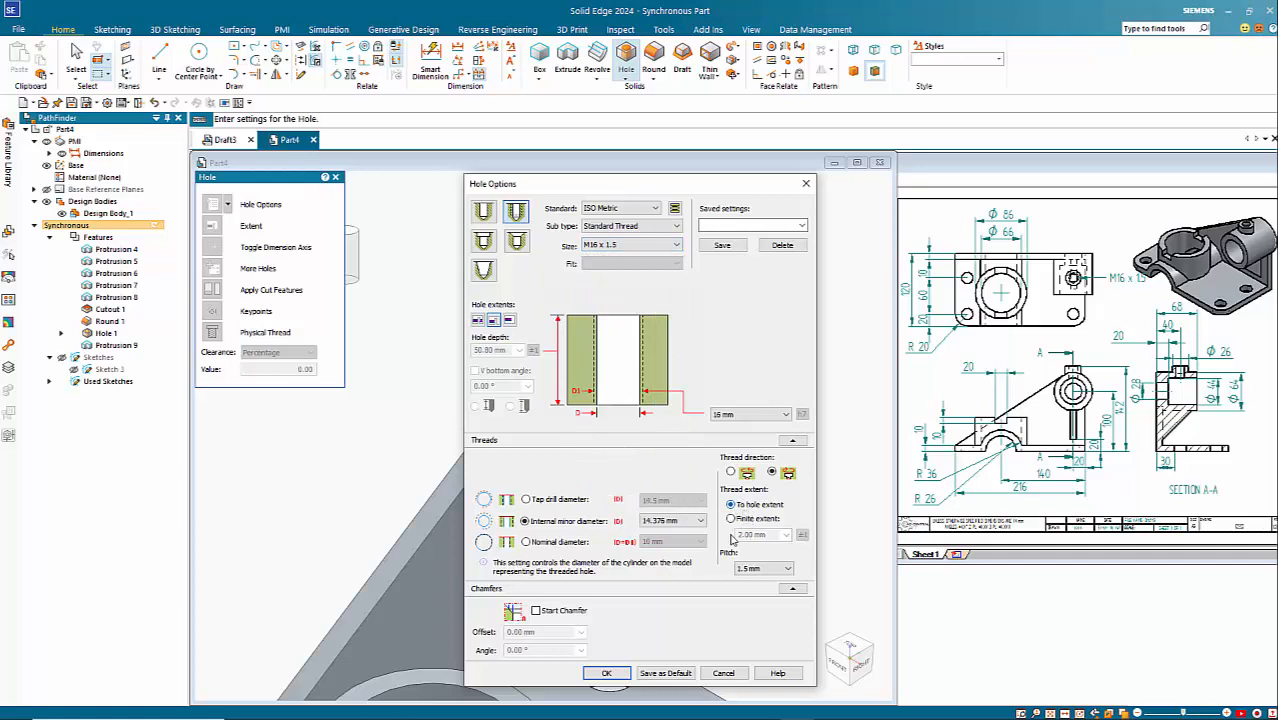
left_click(606, 673)
Step: Place the threaded hole on the nub's top face, concentric with its circular edge
scroll(613, 553, "up", 5)
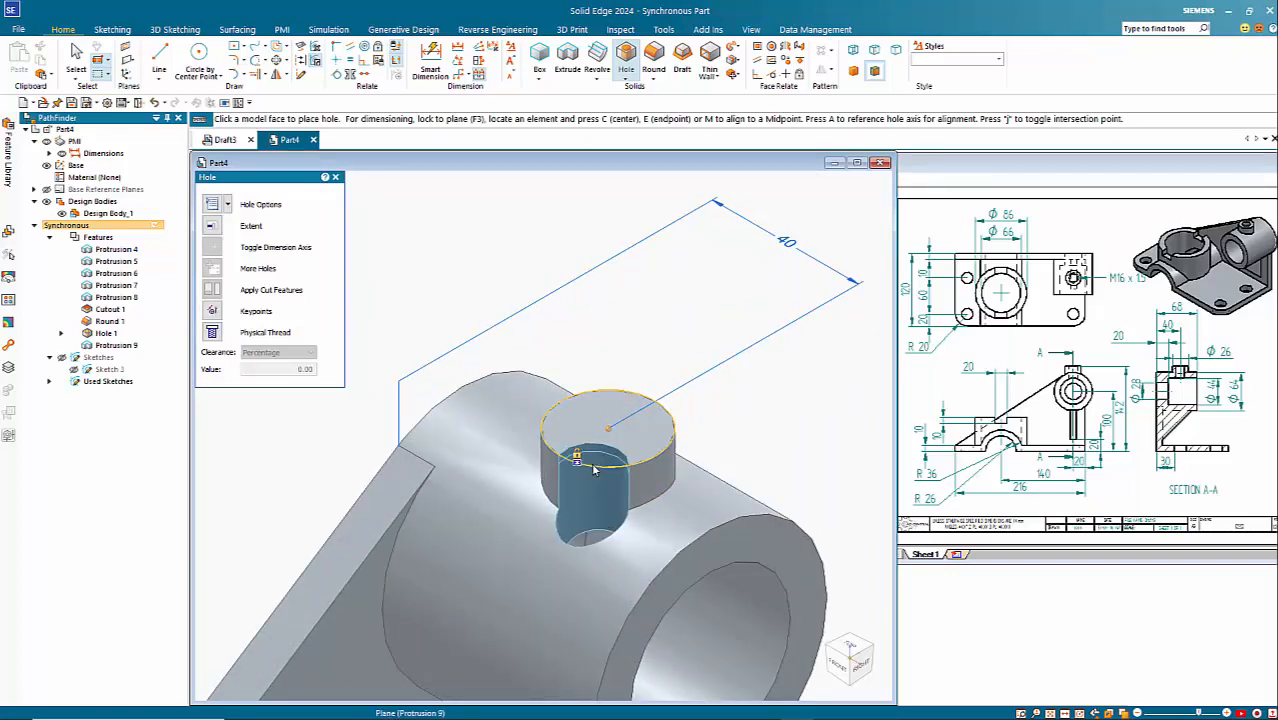
key("c")
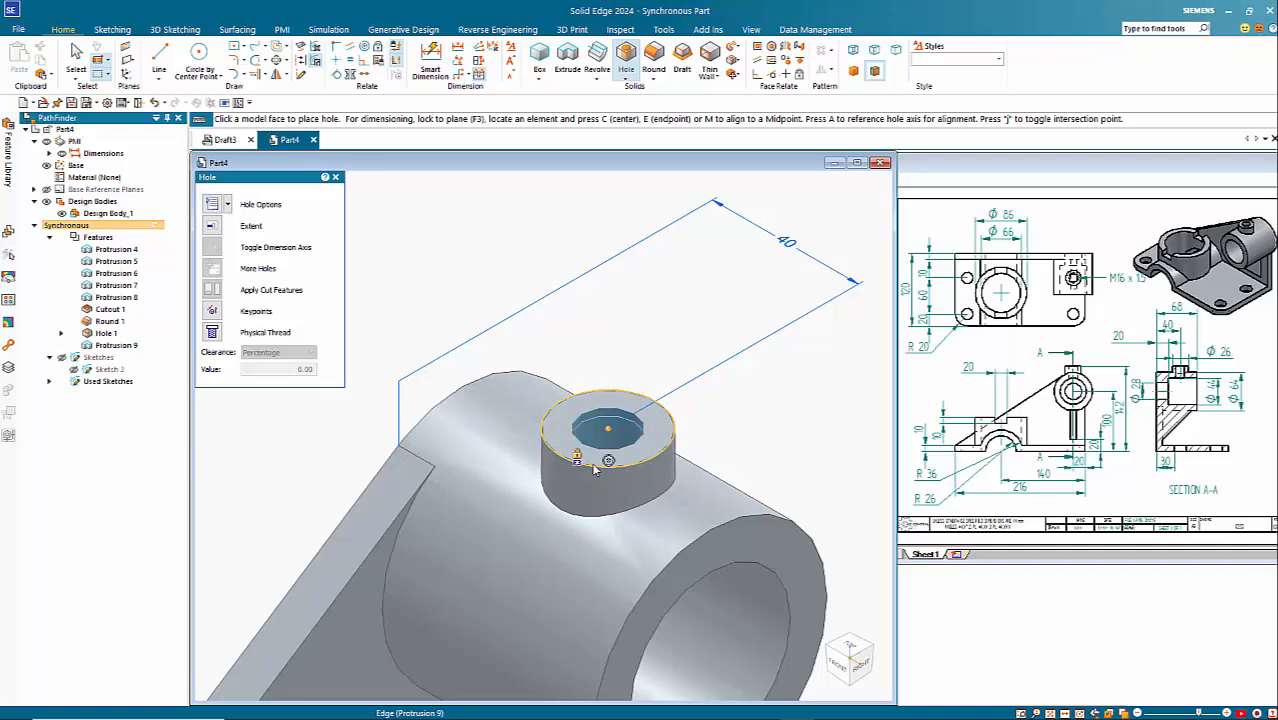
left_click(594, 470)
Step: Hide the PMI dimensions on the bracket, then exit the Hole command with nothing left selected
scroll(700, 375, "down", 6)
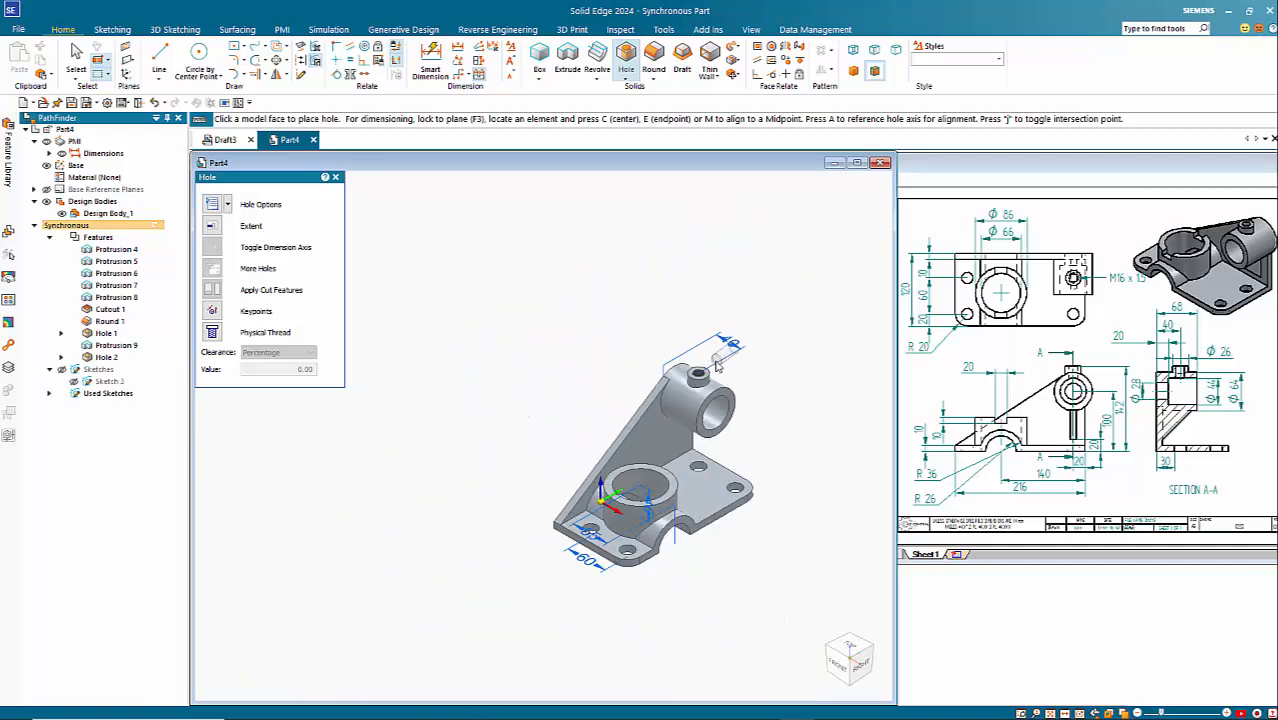
left_click(62, 154)
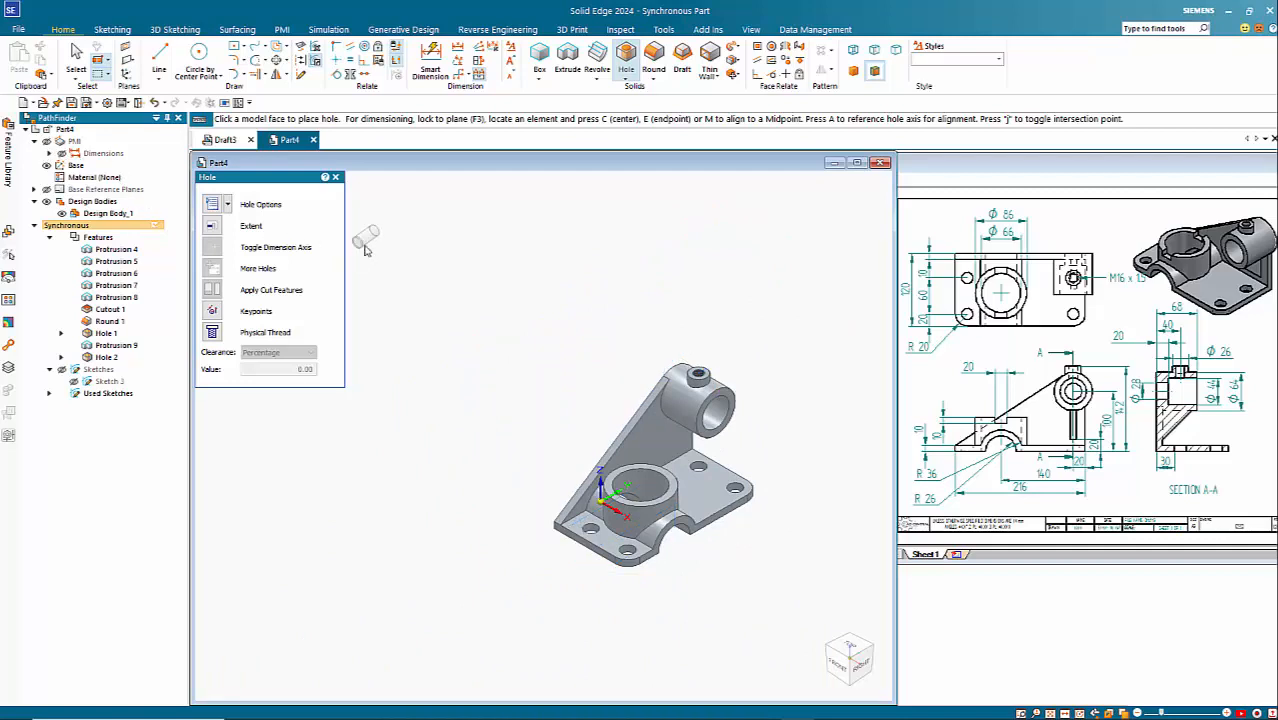
key("Escape")
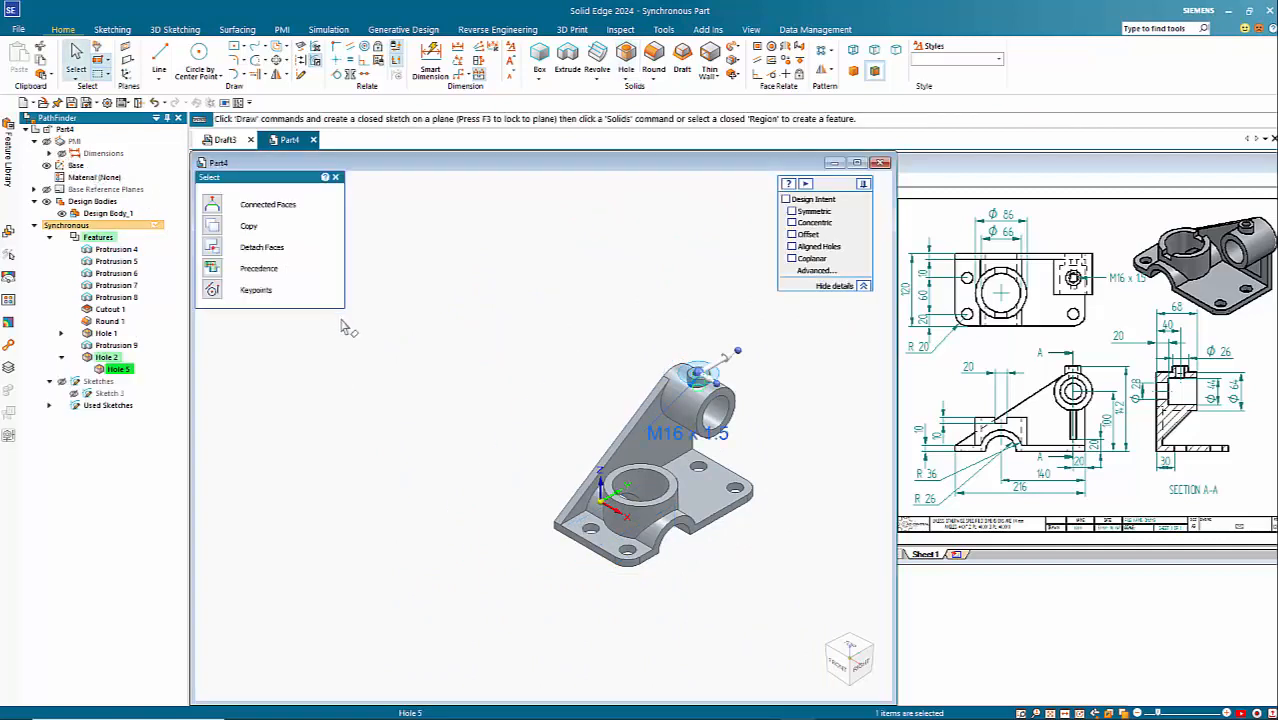
left_click(416, 370)
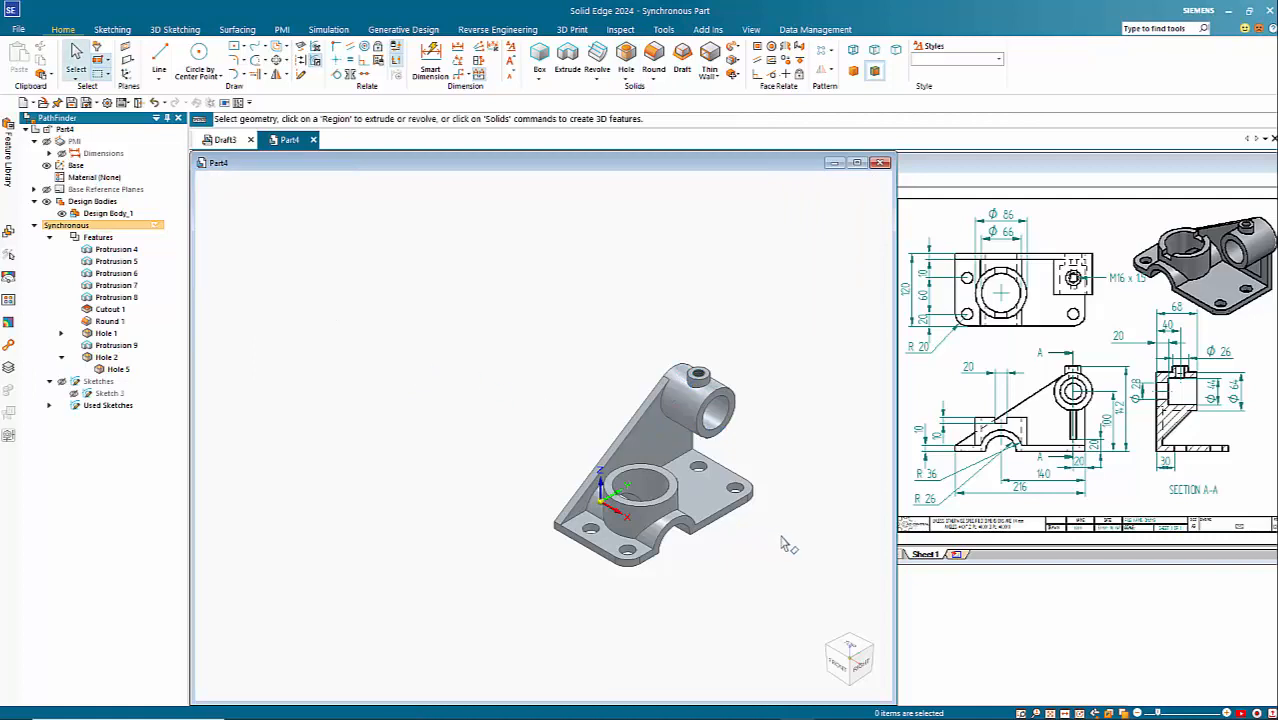